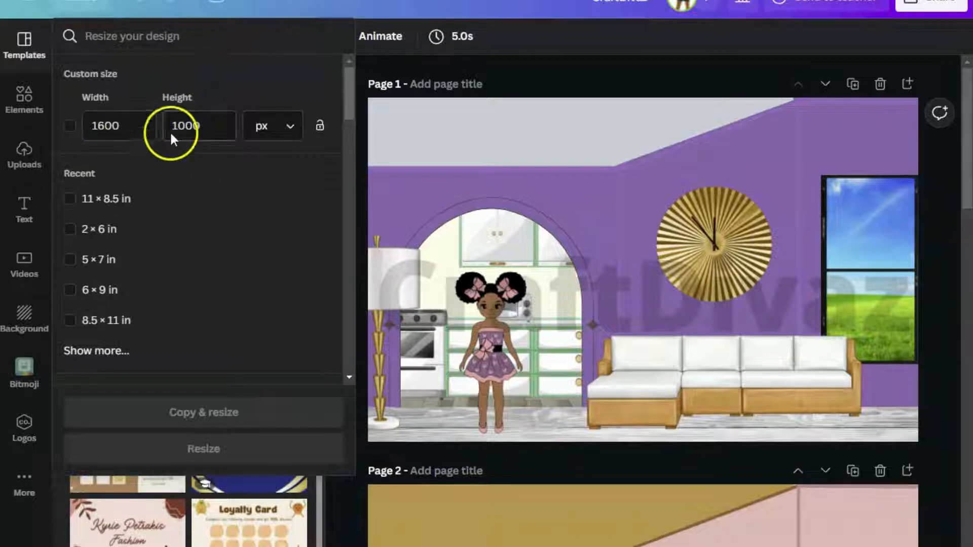
- Leave the resize options and look through the room scenes on the design's existing pages
click(542, 65)
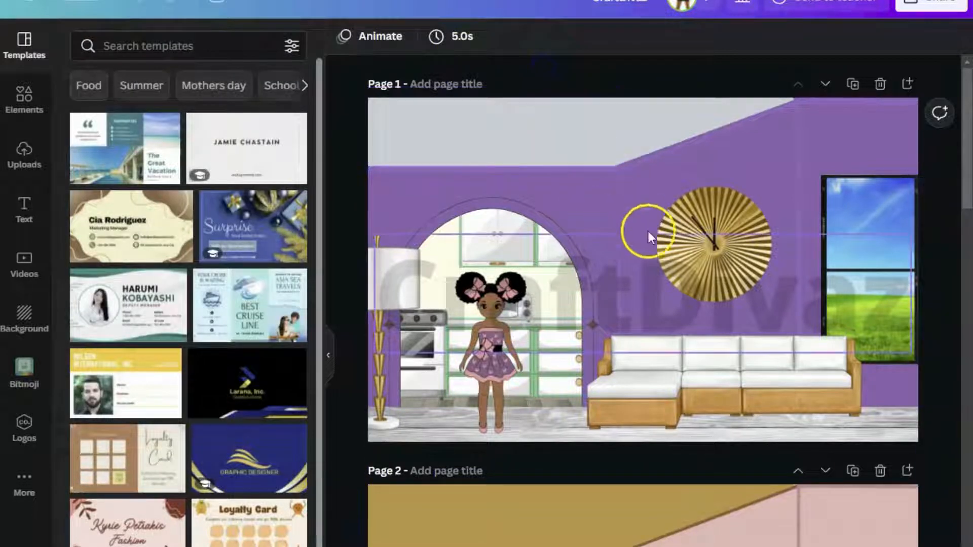
scroll(679, 264, down, 15)
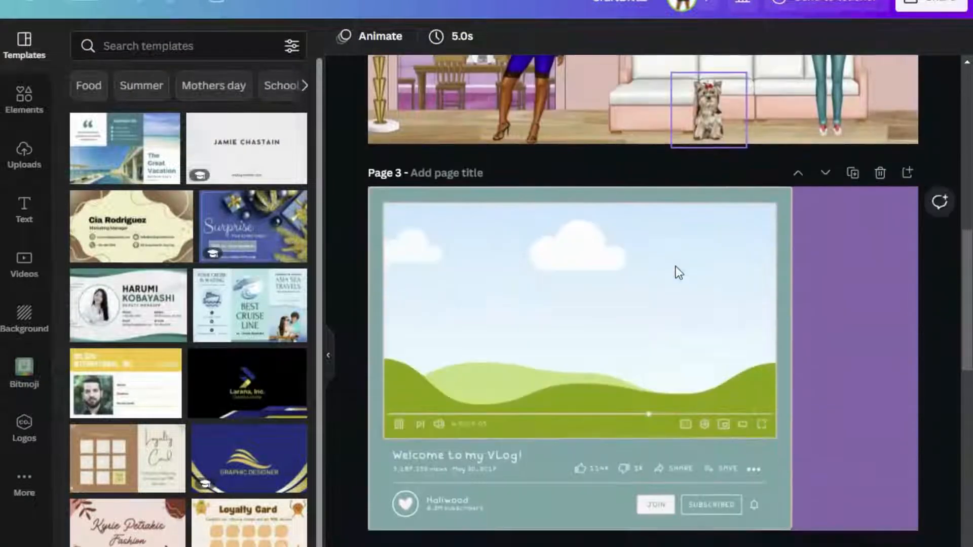
scroll(677, 272, down, 15)
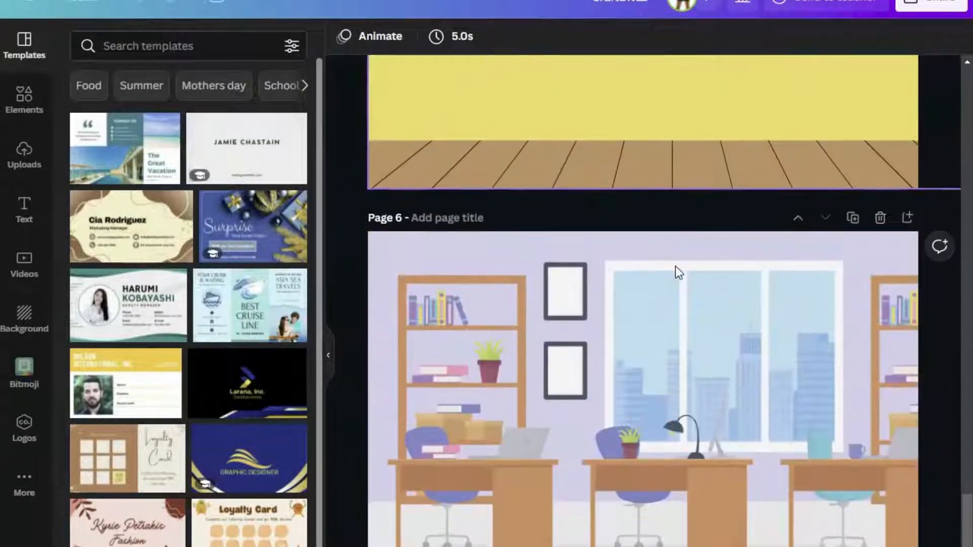
click(675, 385)
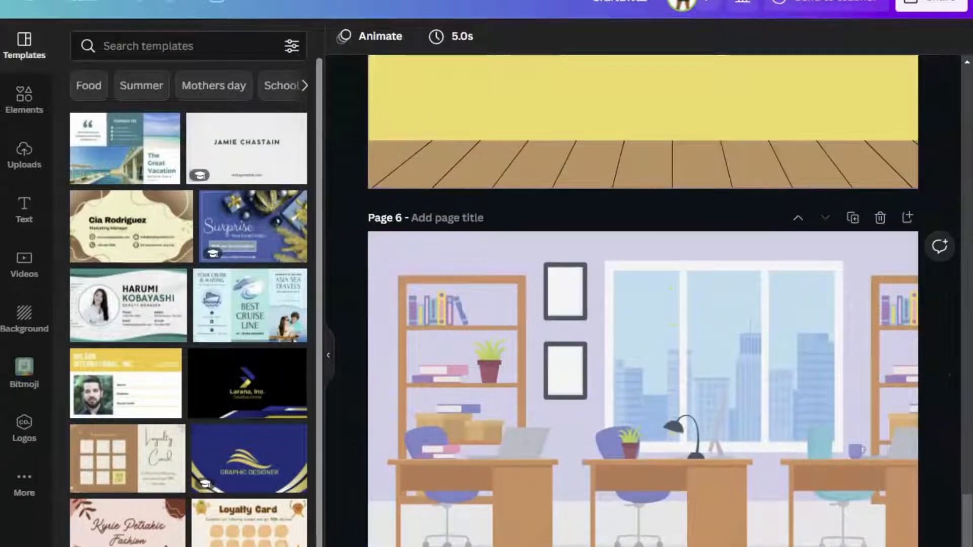
scroll(673, 363, up, 4)
scroll(673, 363, up, 20)
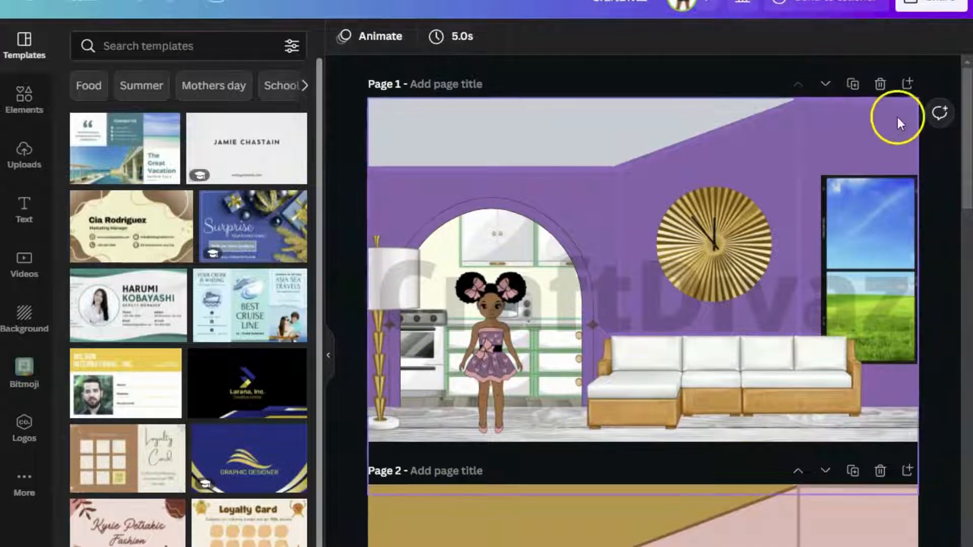
- Add a new blank page directly after page 1
click(907, 84)
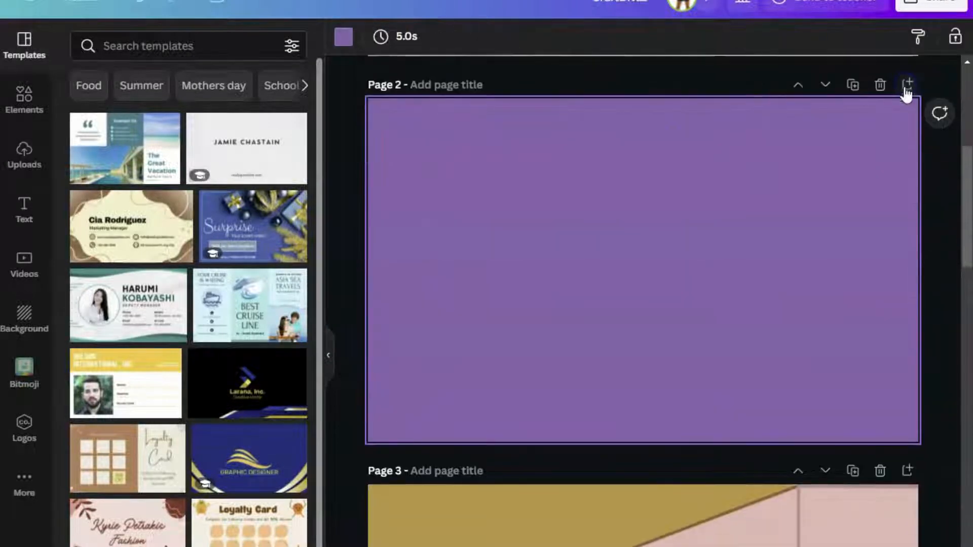
scroll(754, 311, up, 5)
scroll(730, 373, down, 5)
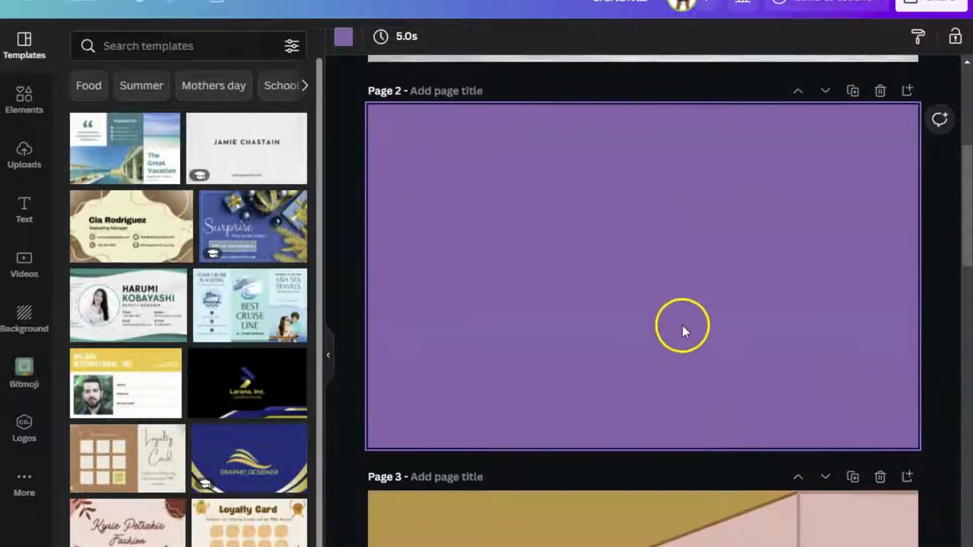
- Set the background of the new page 2 to the tan color from the document colors
click(346, 41)
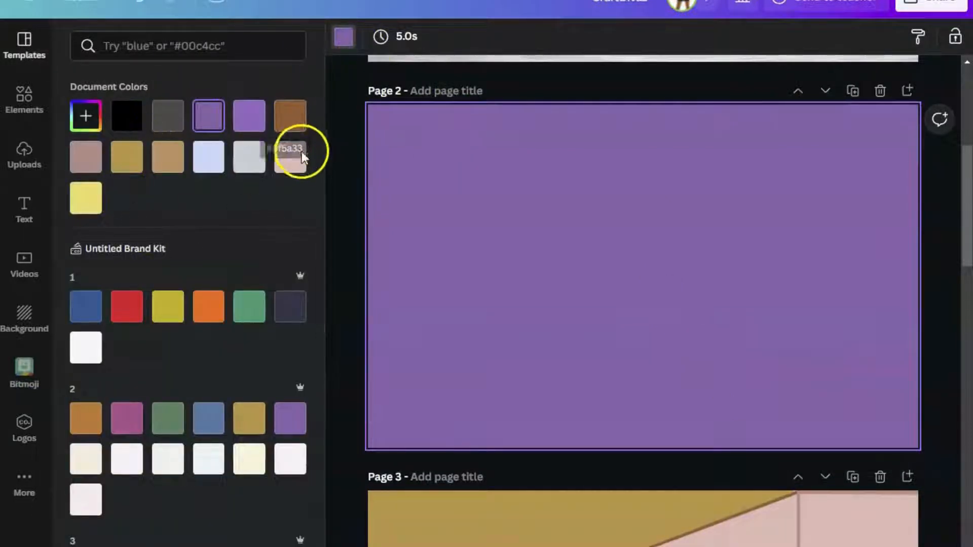
click(297, 167)
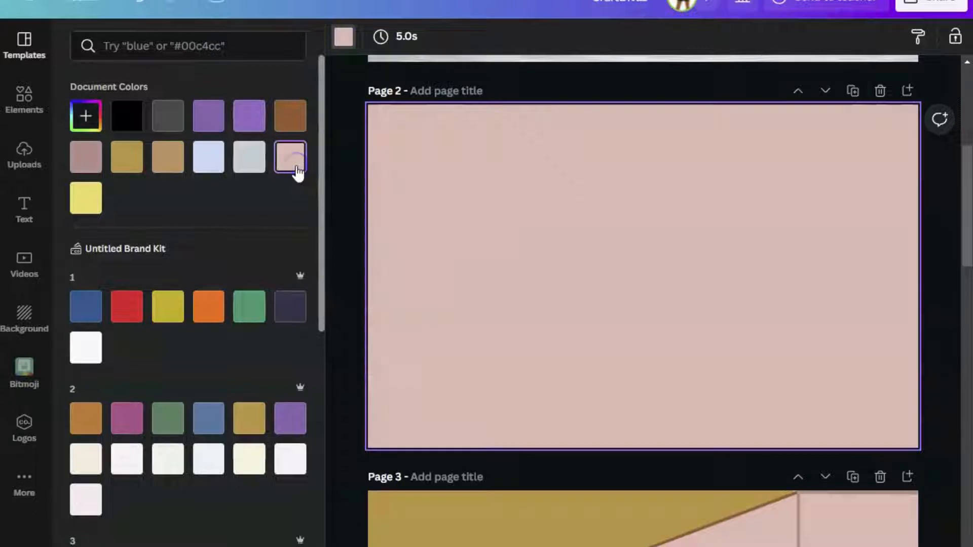
click(568, 264)
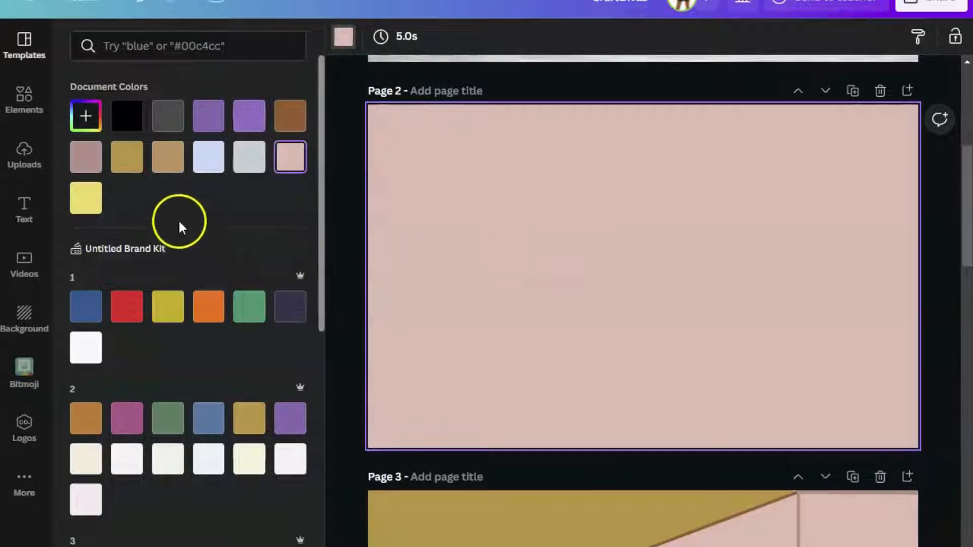
click(178, 166)
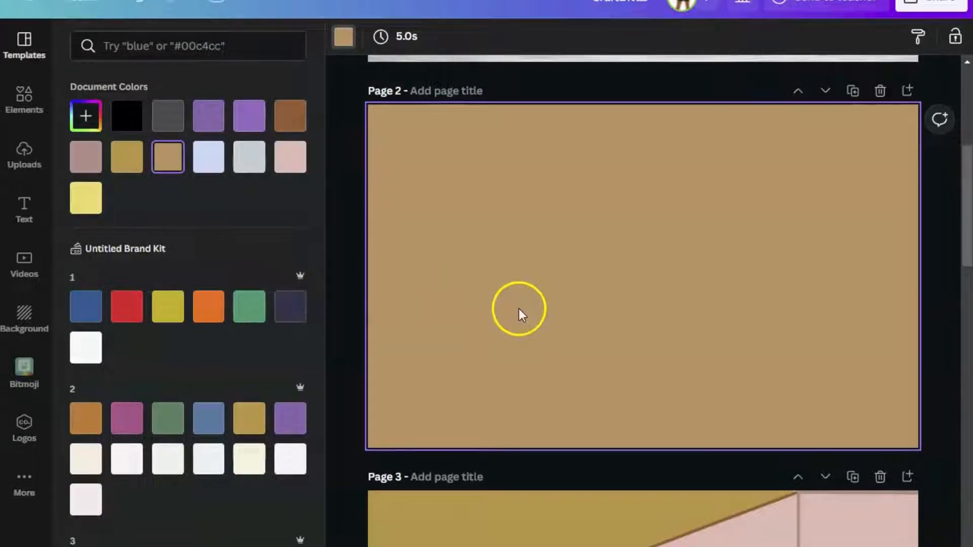
- Insert a plain straight line on page 2 and rotate it to vertical
click(24, 98)
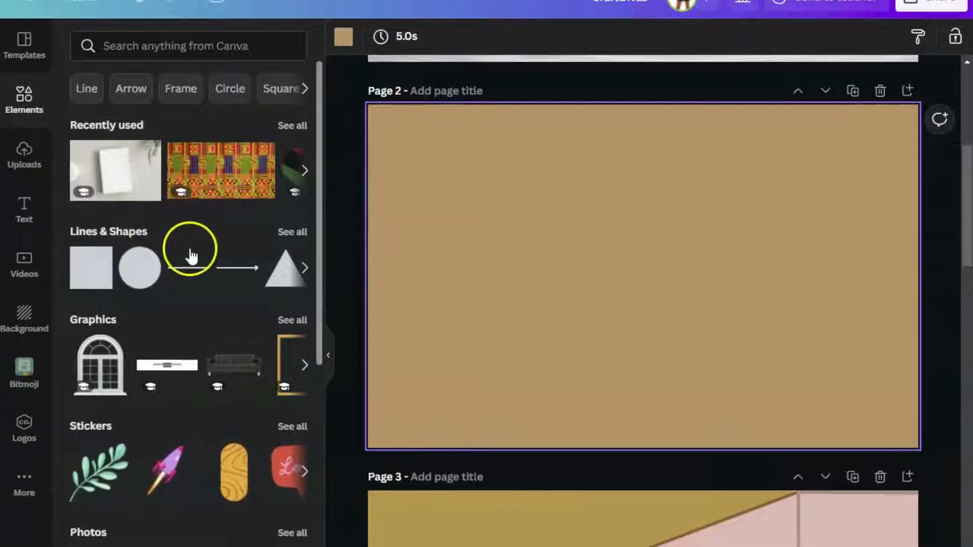
click(193, 274)
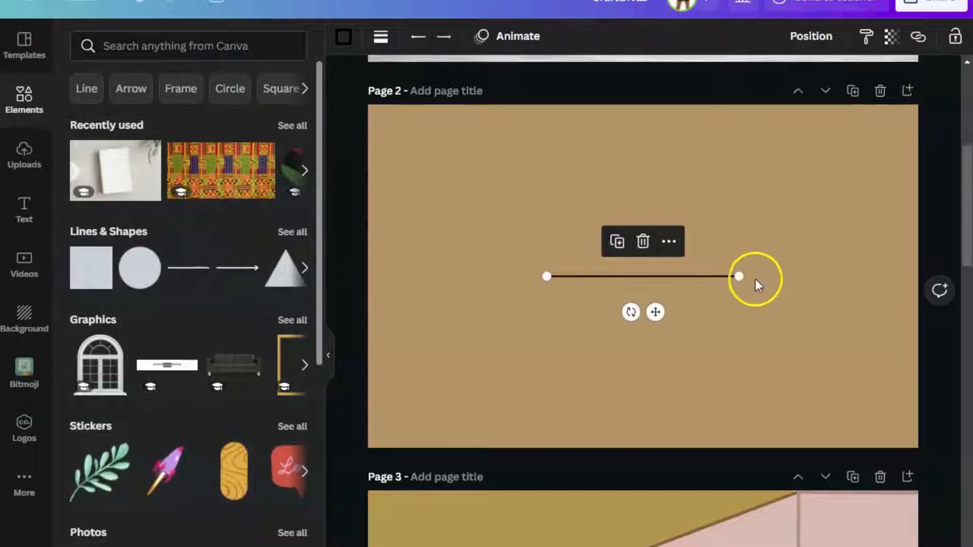
drag(631, 313, 608, 263)
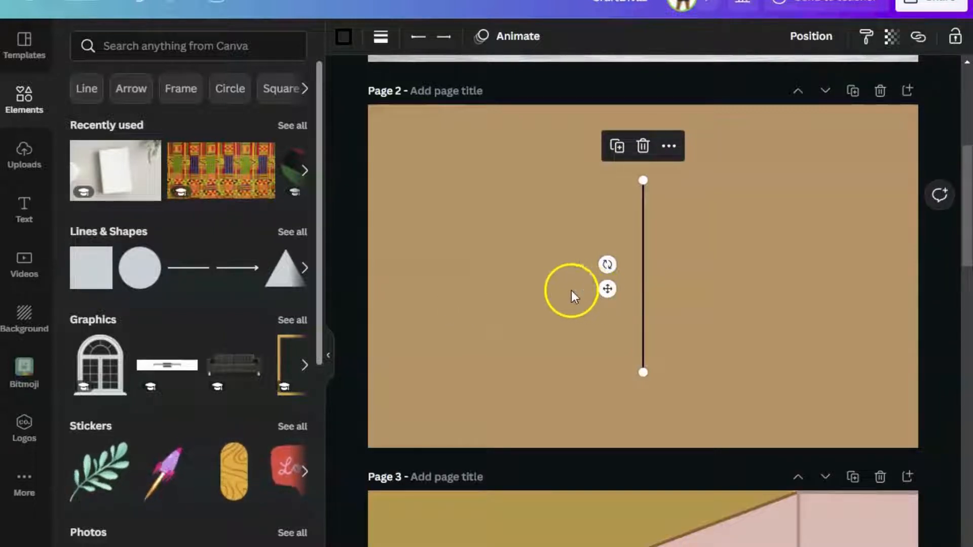
- Add a heading to page 2 with the two-line text "make sure you subscribe" and "crafty divapreuers"
click(23, 210)
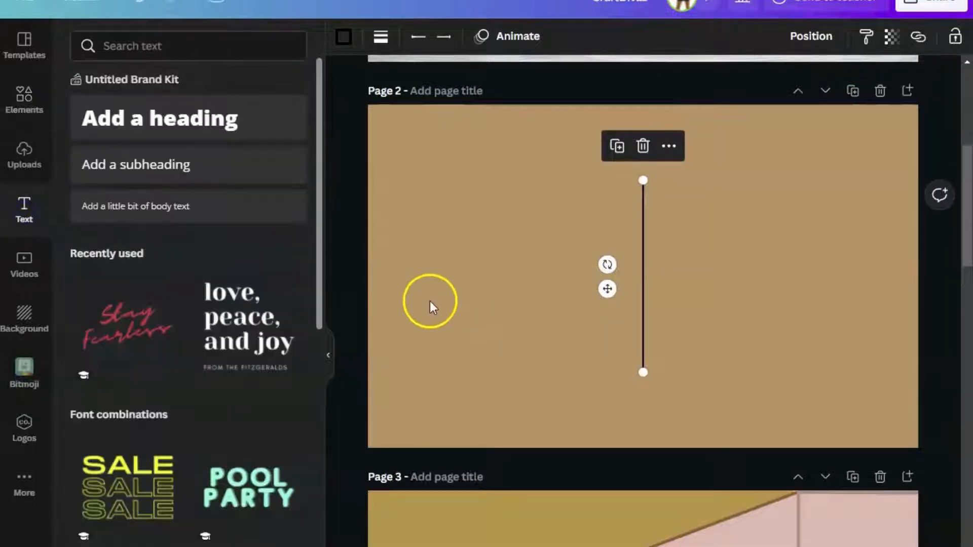
click(240, 124)
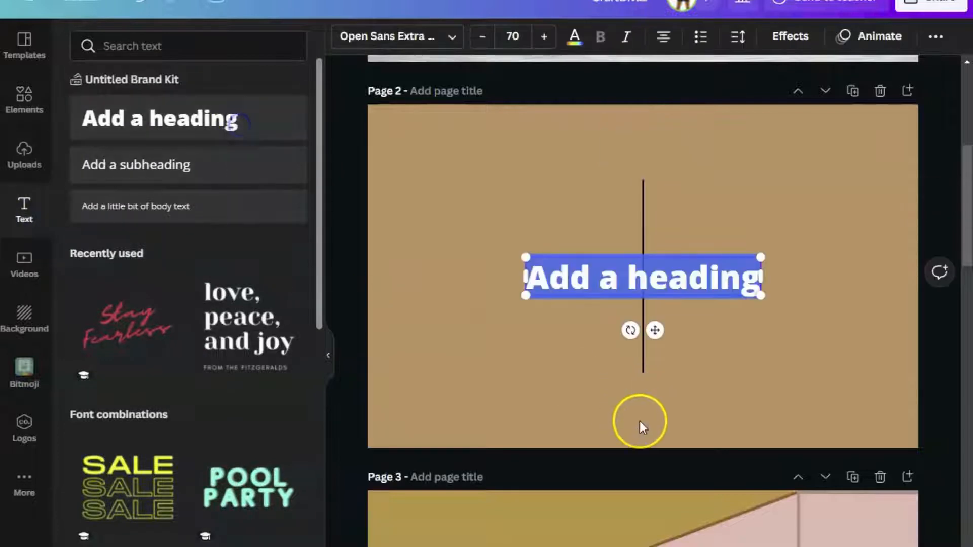
text(make s)
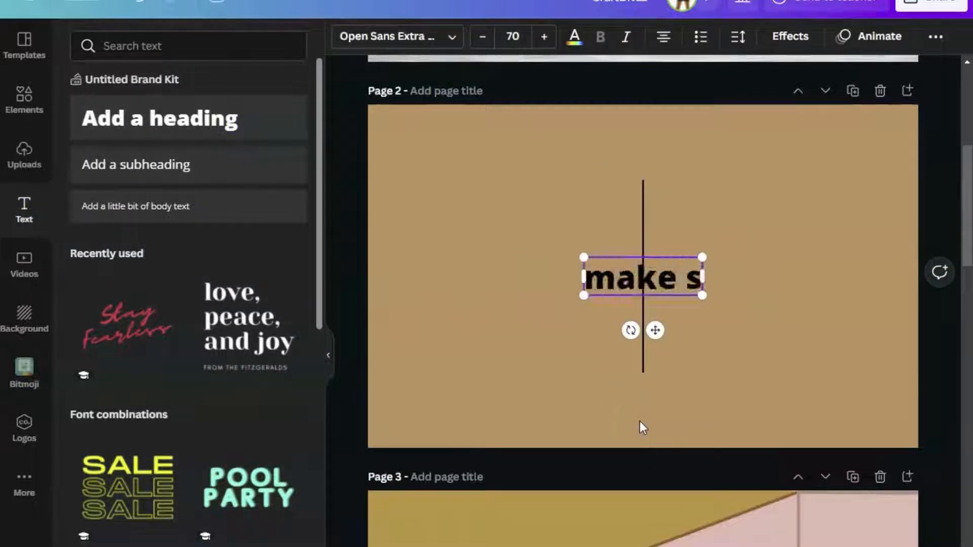
text(ure you su)
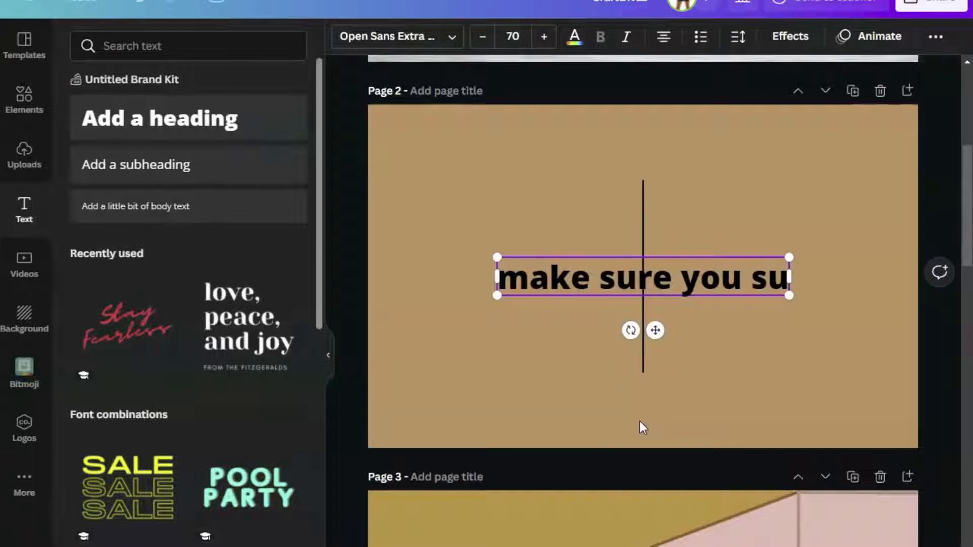
text(bscribe)
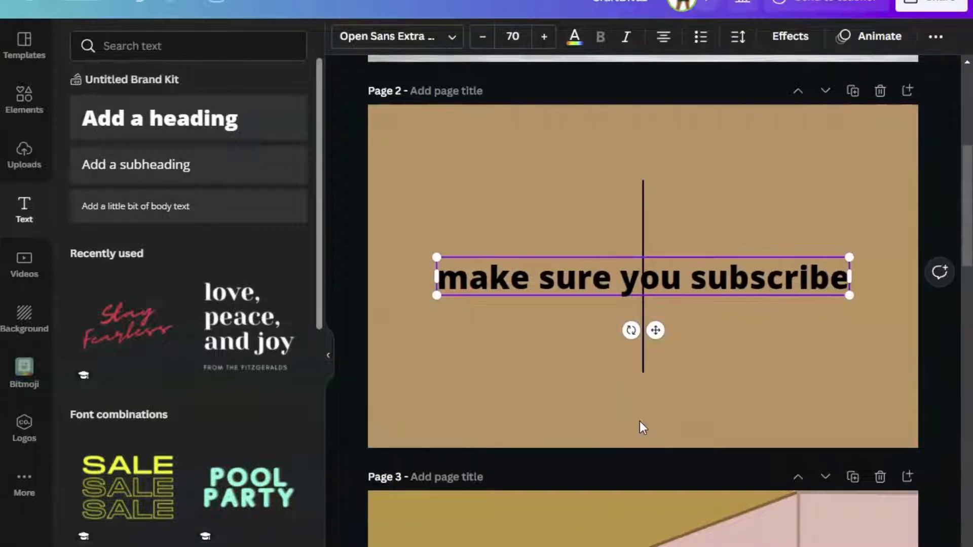
key(Return)
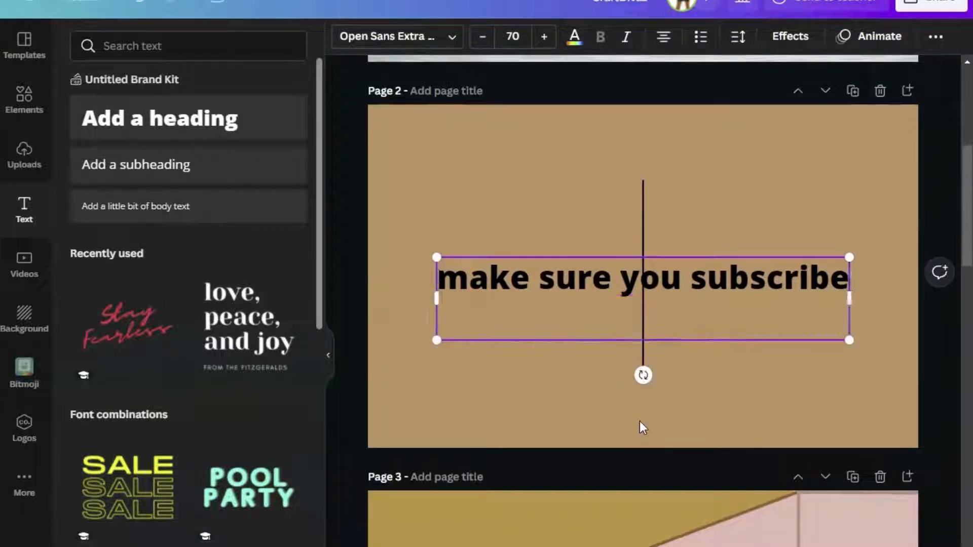
text(crafty)
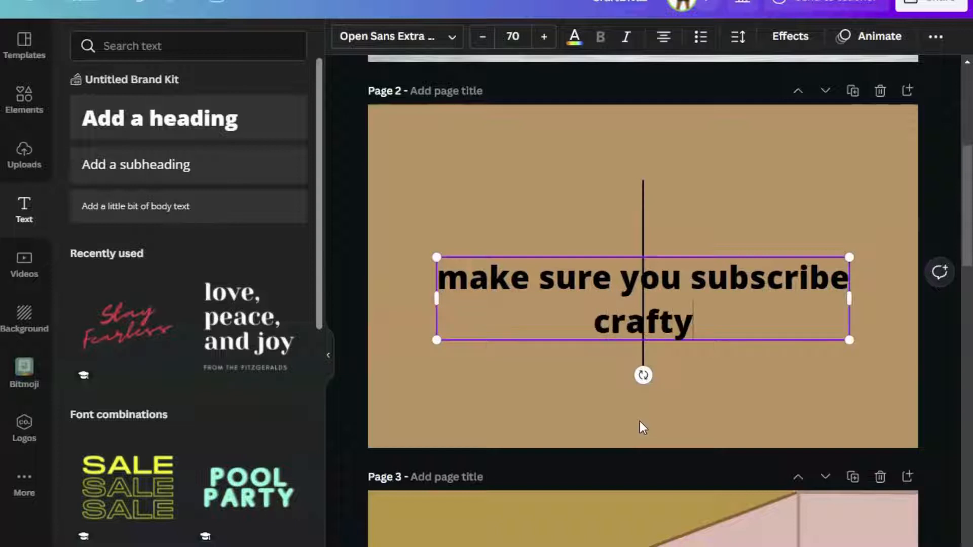
text( deiv)
key(BackSpace)
key(BackSpace)
key(BackSpace)
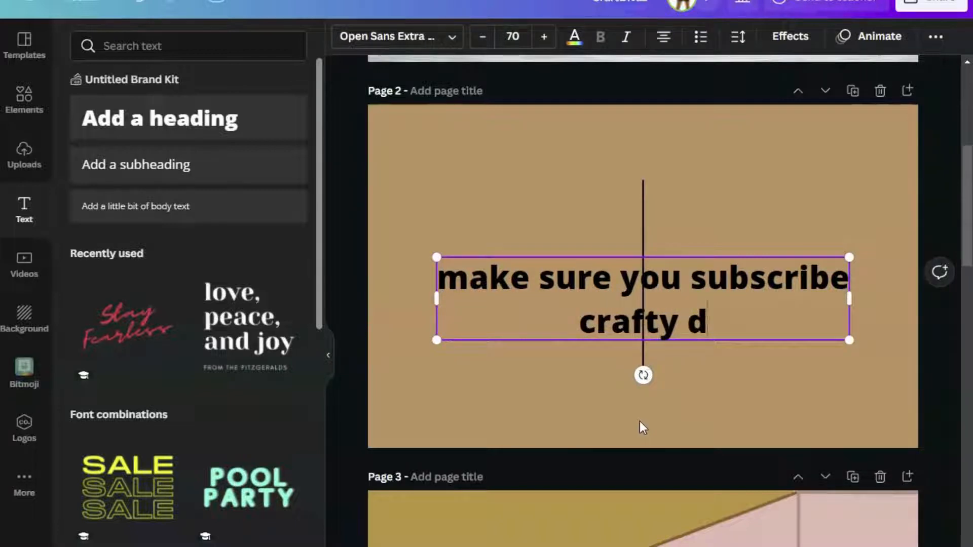
text(ivapreuers)
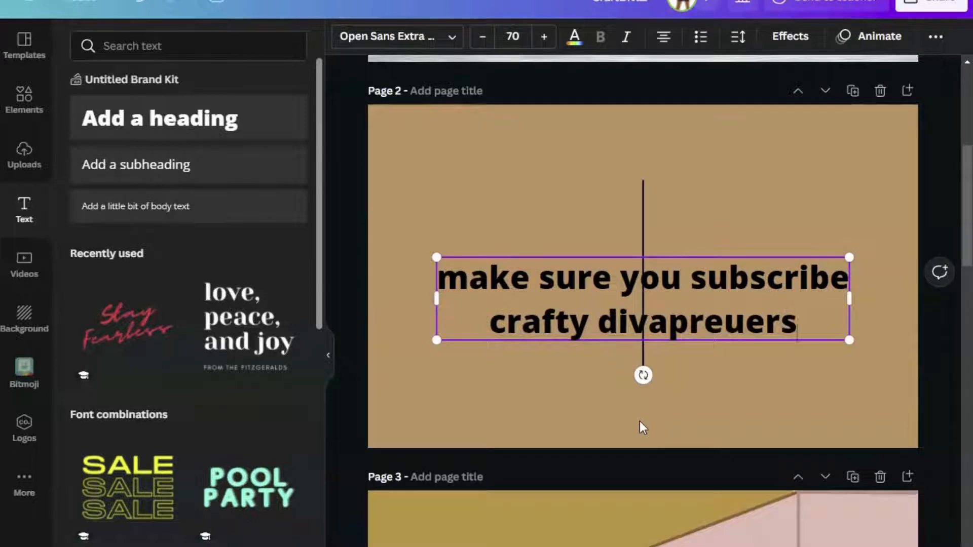
click(735, 425)
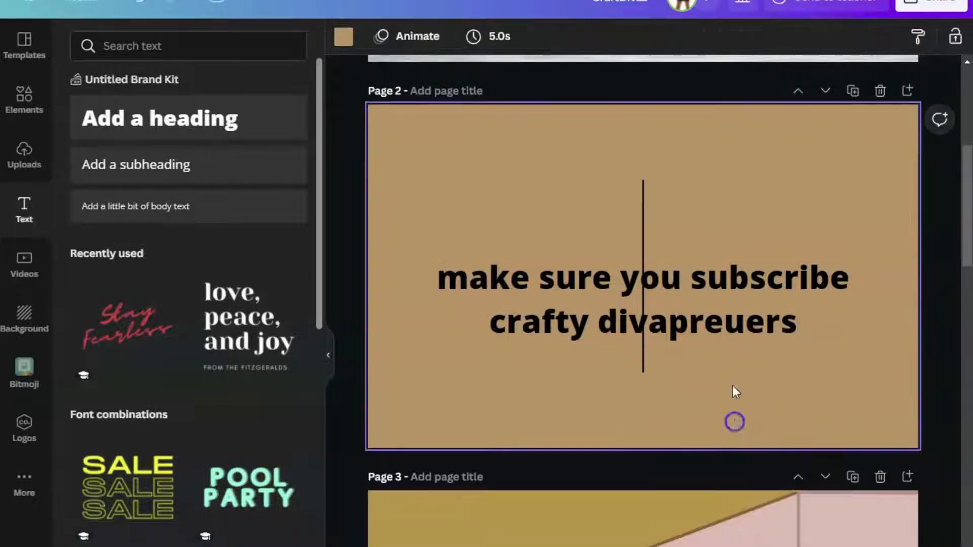
- Move the heading to the upper left of page 2 and shrink it to a small caption
drag(717, 326, 703, 189)
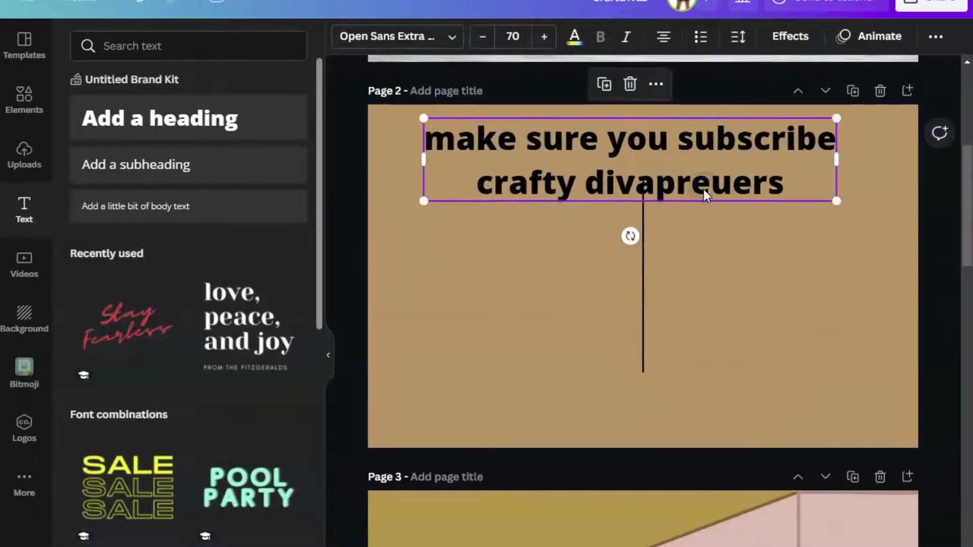
drag(836, 200, 529, 168)
click(774, 224)
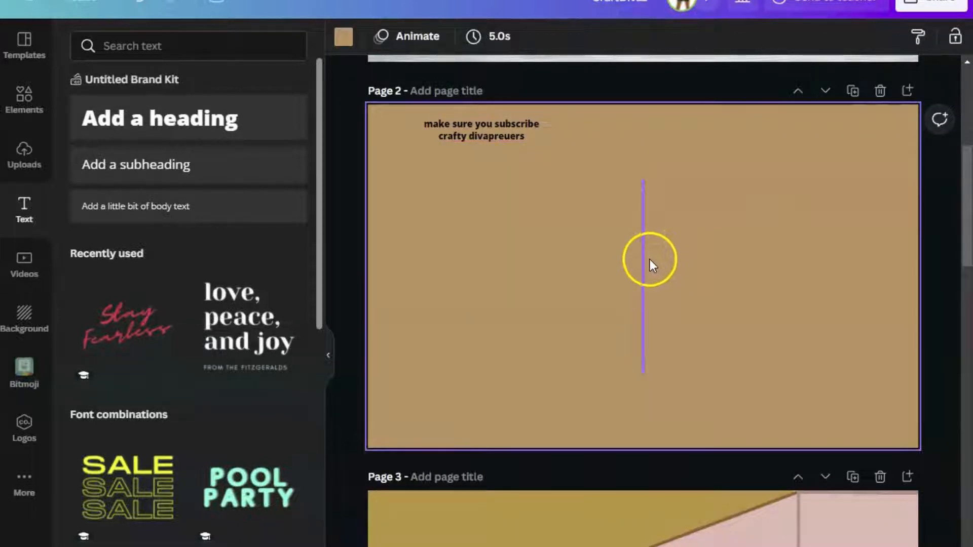
- Move the vertical line near page 2's right edge and lengthen it from the page's bottom edge to just below the top
drag(643, 266, 847, 257)
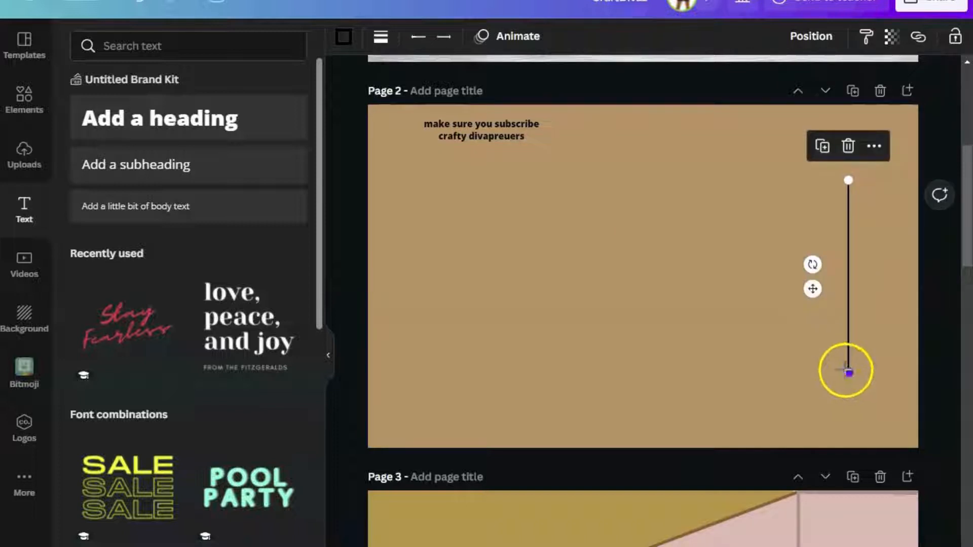
drag(848, 373, 848, 448)
drag(844, 180, 841, 137)
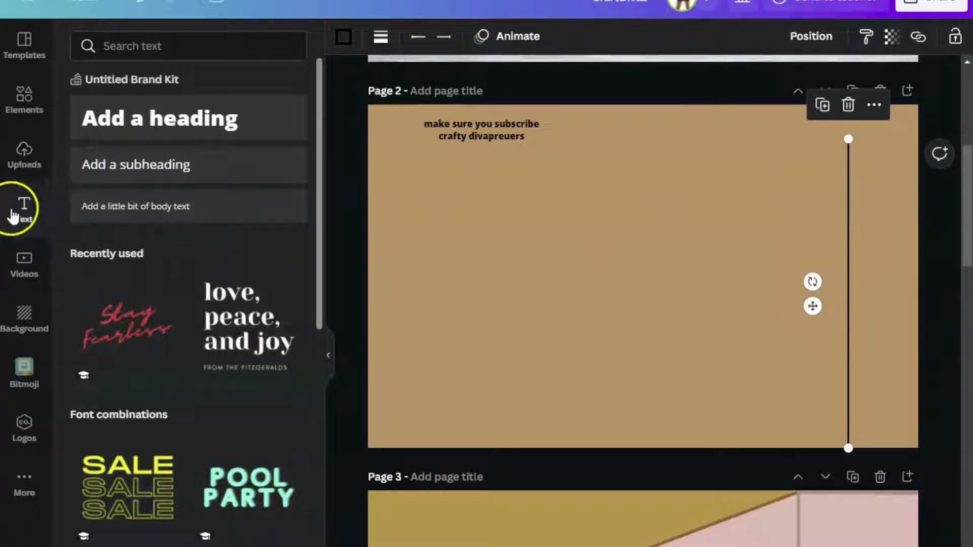
- Insert a horizontal line at the vertical line's upper end and shorten its right end to meet it in a corner
click(24, 98)
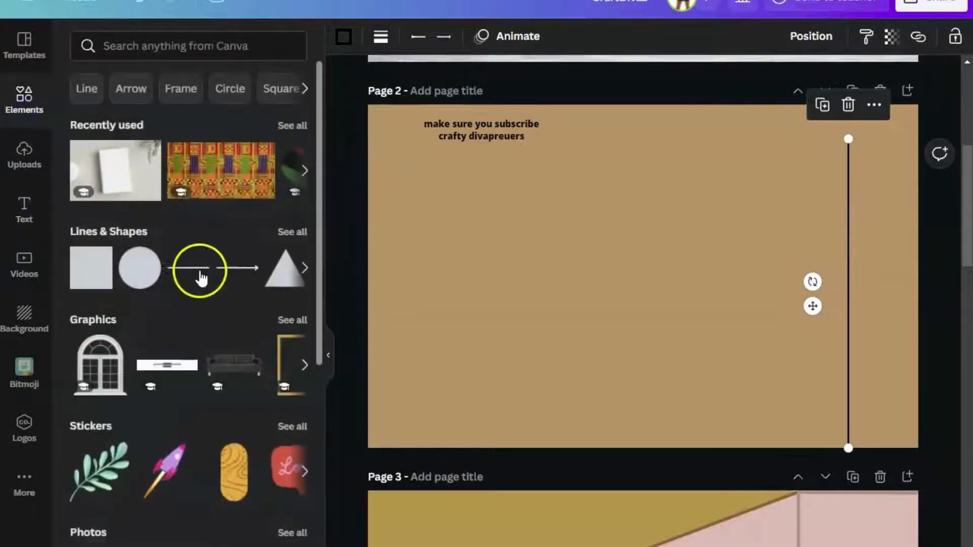
click(199, 274)
drag(680, 260, 802, 138)
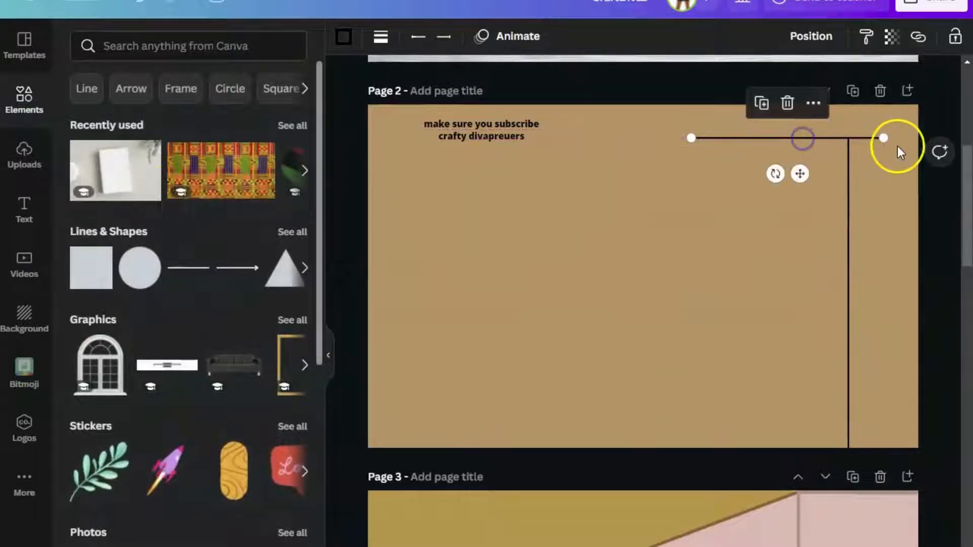
drag(883, 138, 852, 137)
click(670, 221)
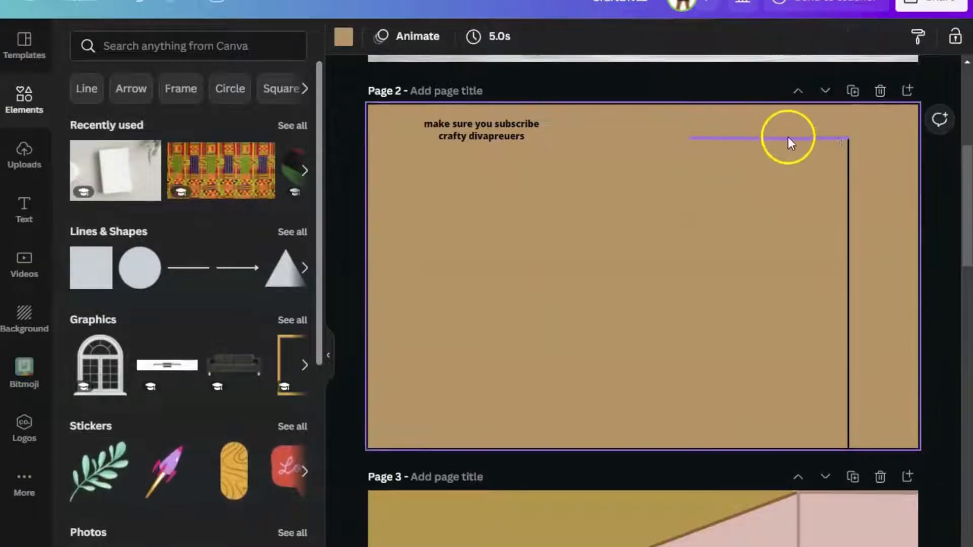
- Try to close the corner by nudging the horizontal line's right end slightly upward
click(847, 148)
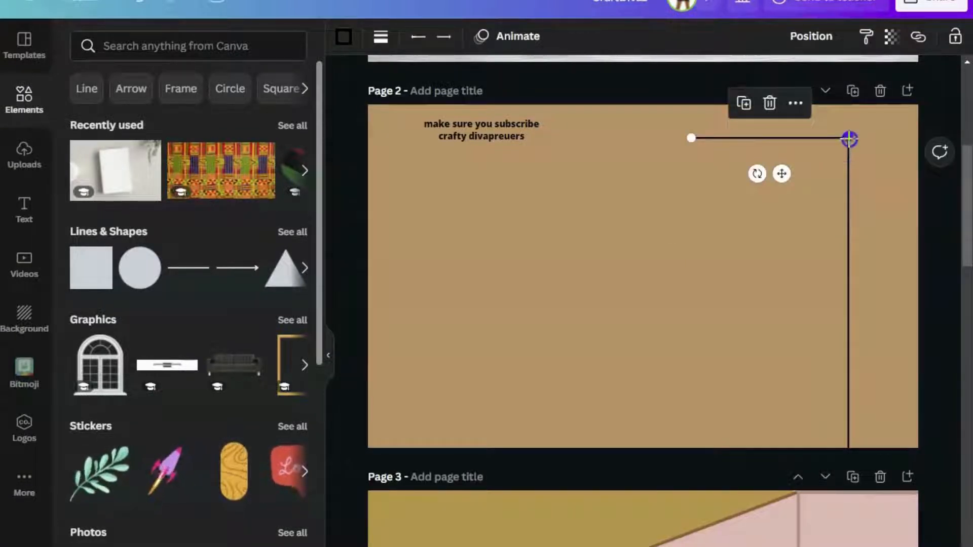
drag(849, 139, 850, 136)
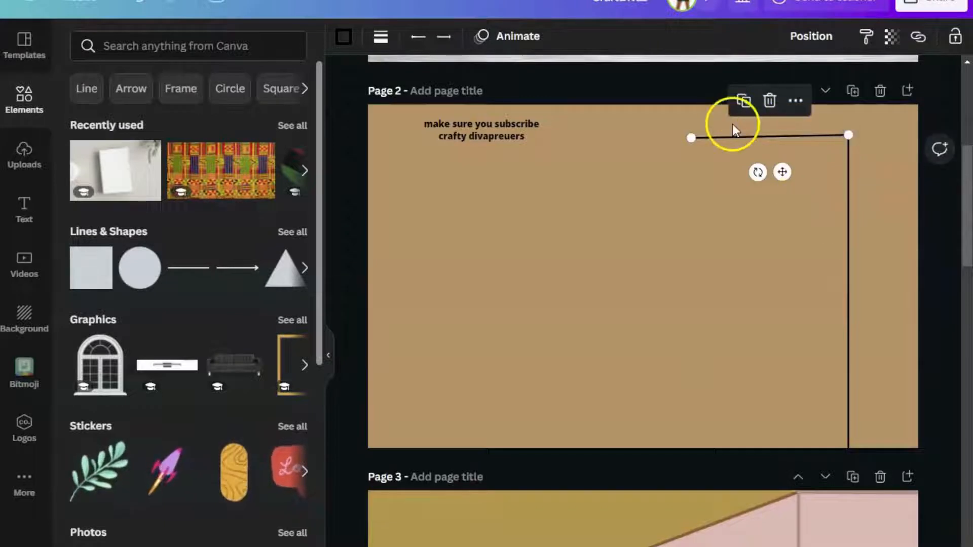
click(147, 6)
- Extend the vertical line's upper end slightly so it meets the horizontal line at the corner
click(875, 145)
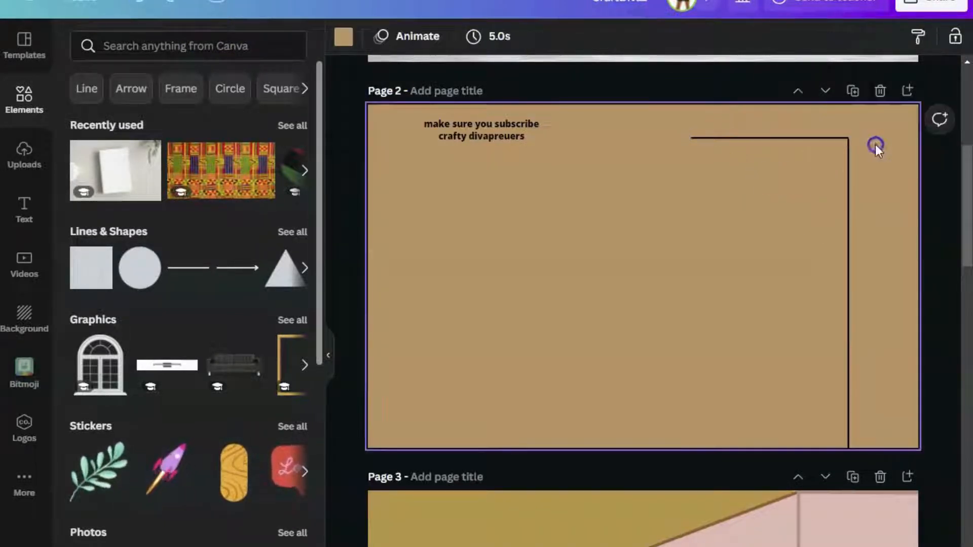
click(849, 161)
drag(849, 139, 851, 137)
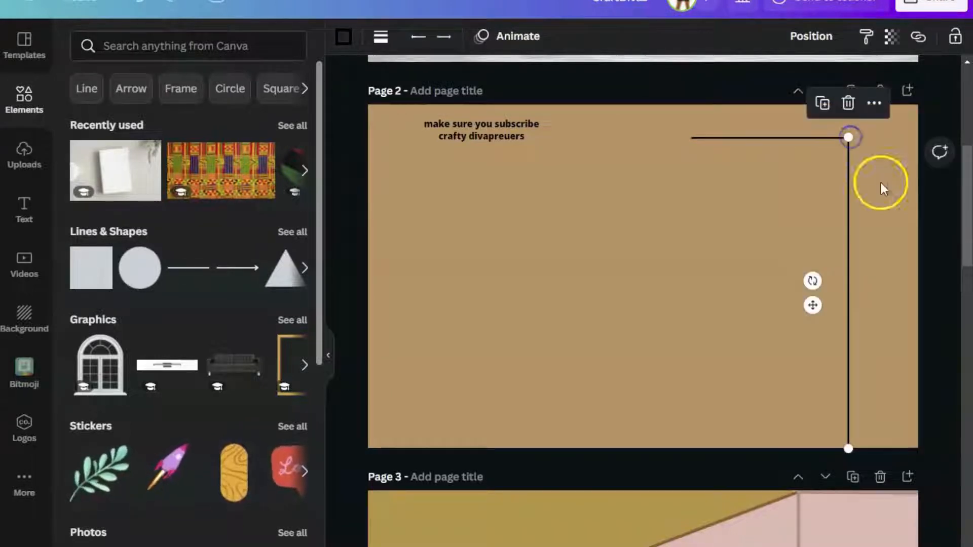
- Extend the horizontal line to page 2's left edge and delete the "make sure you subscribe crafty divapreuers" text
click(697, 139)
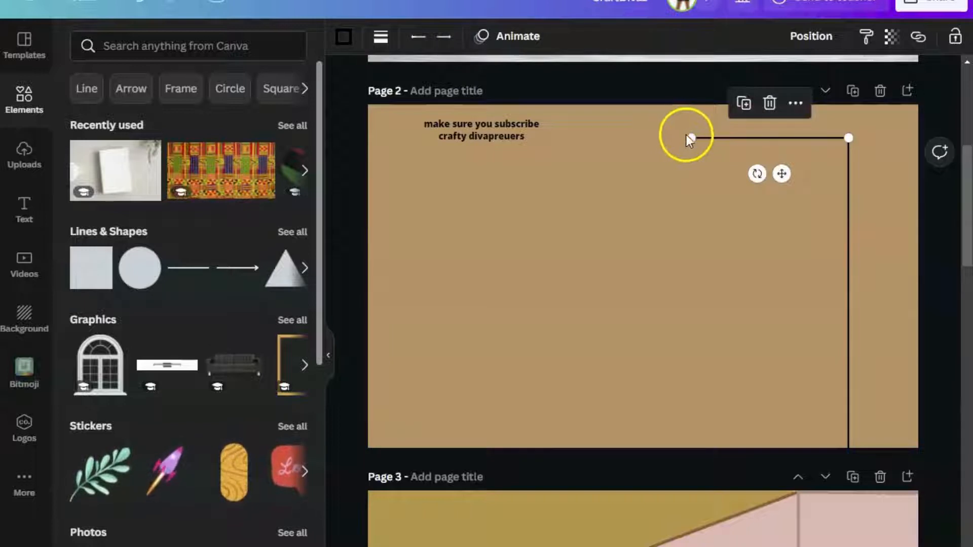
drag(689, 138, 373, 146)
click(481, 123)
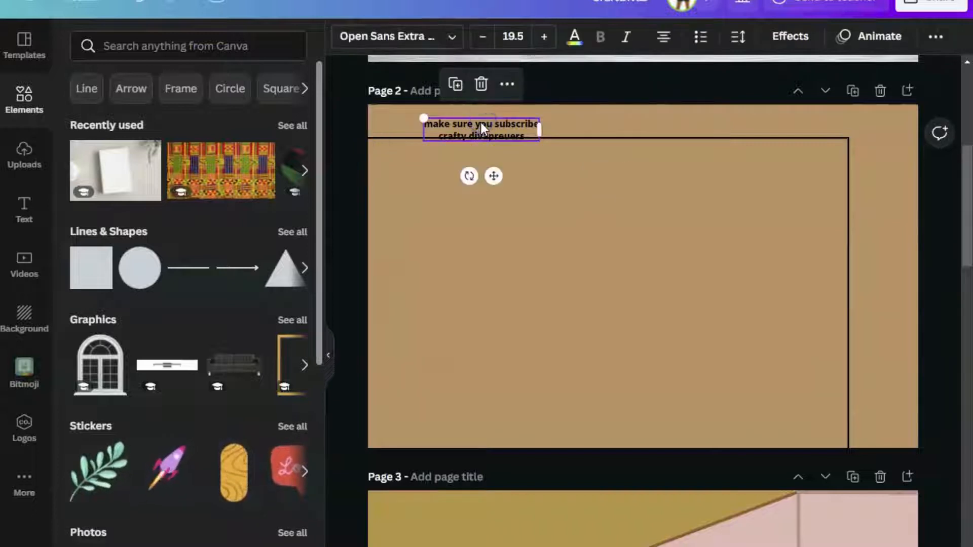
key(Delete)
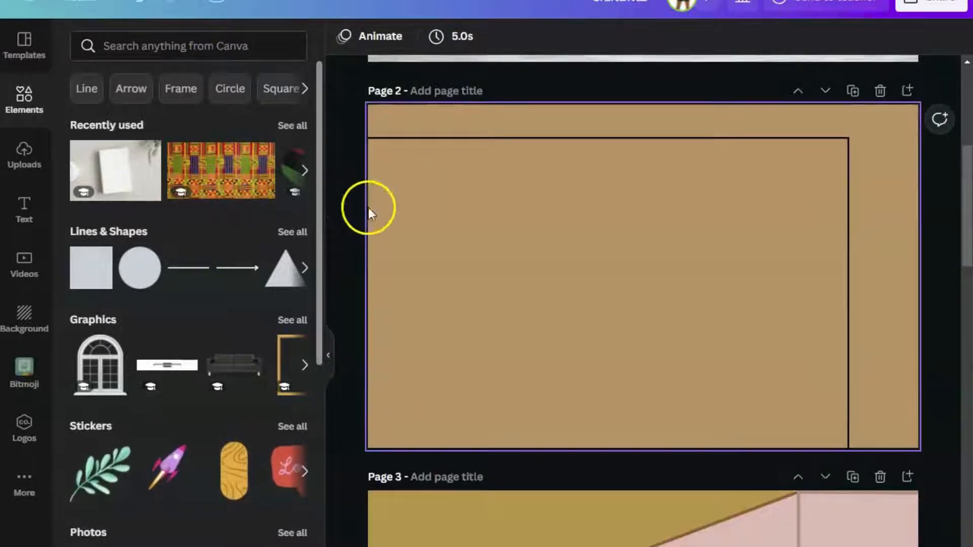
- Insert a third line, place it across the upper-right wall corner, and tilt it upward toward the page's corner
click(190, 264)
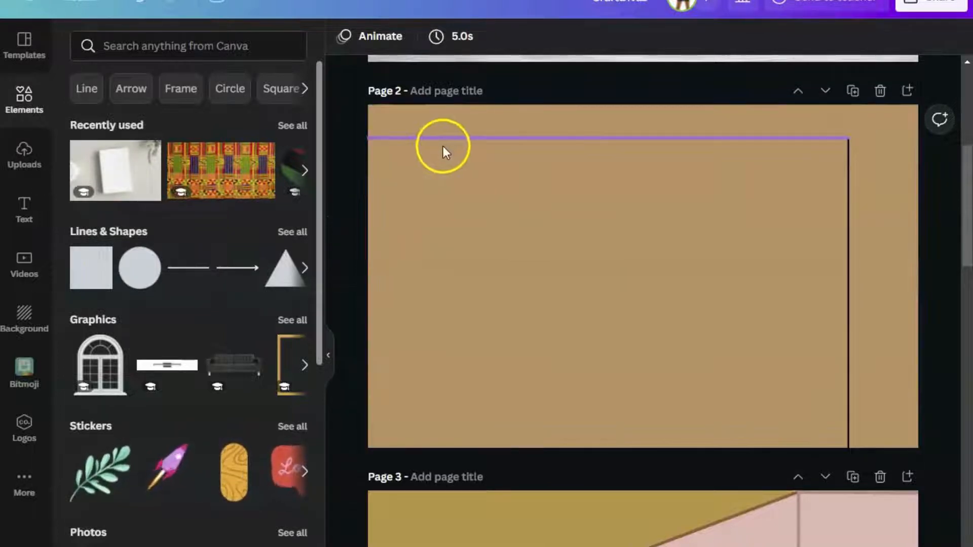
click(205, 273)
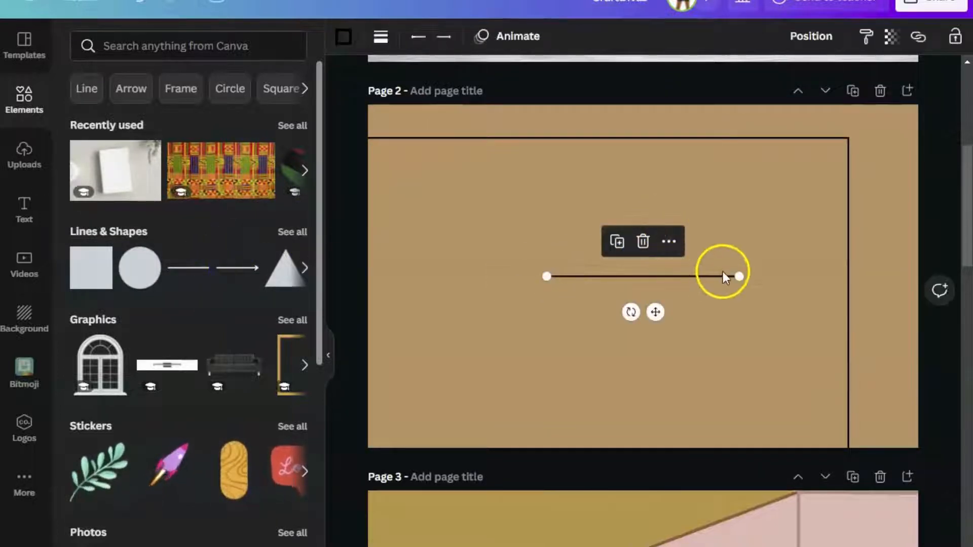
drag(634, 276, 804, 135)
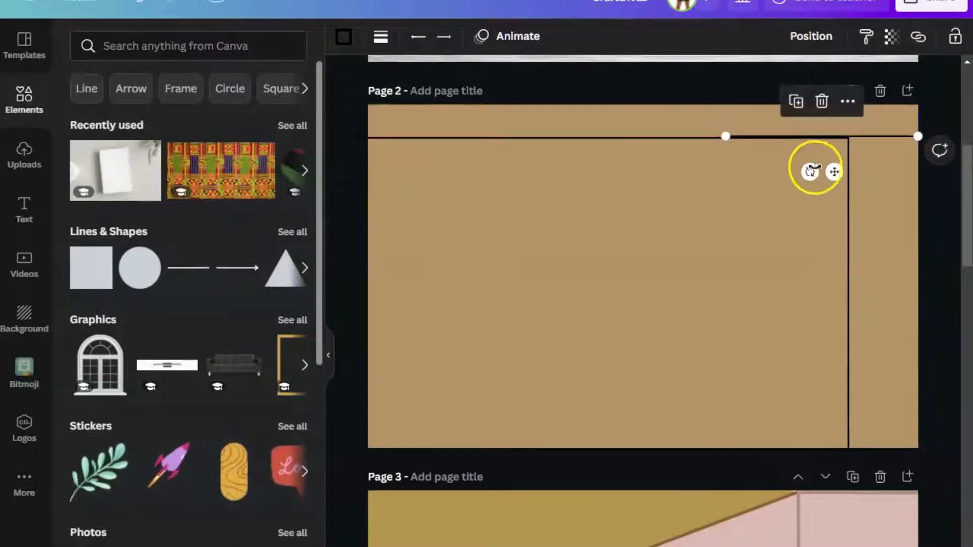
drag(811, 171, 811, 80)
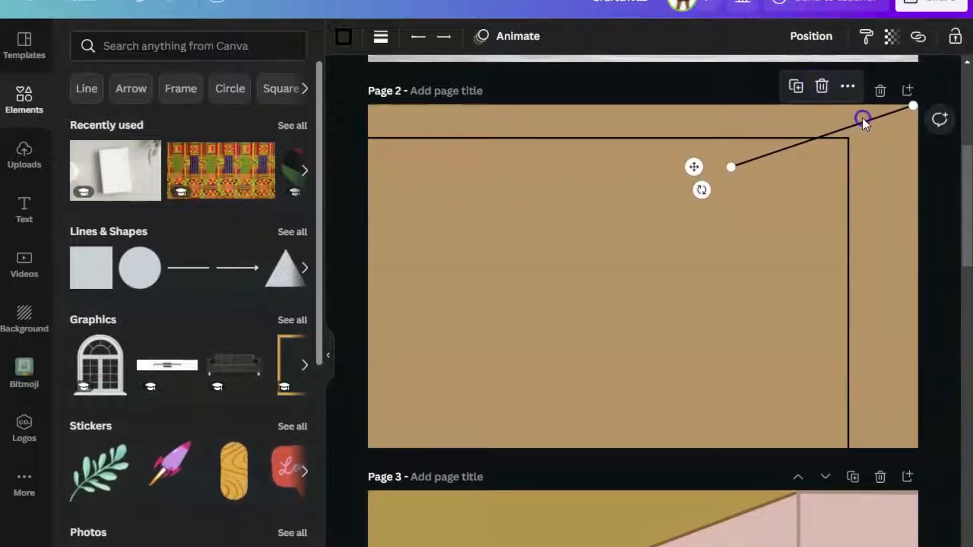
- Position the slanted line so it runs off the page's right edge and shorten its lower end to meet the wall corner
drag(863, 118, 883, 114)
key(Down)
key(Down)
key(Down)
key(Down)
key(Down)
key(Down)
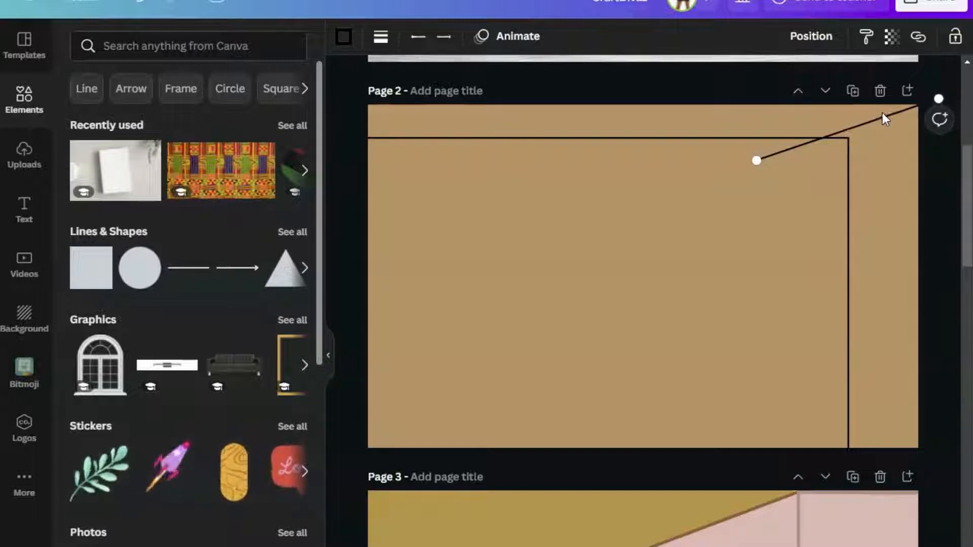
key(Down)
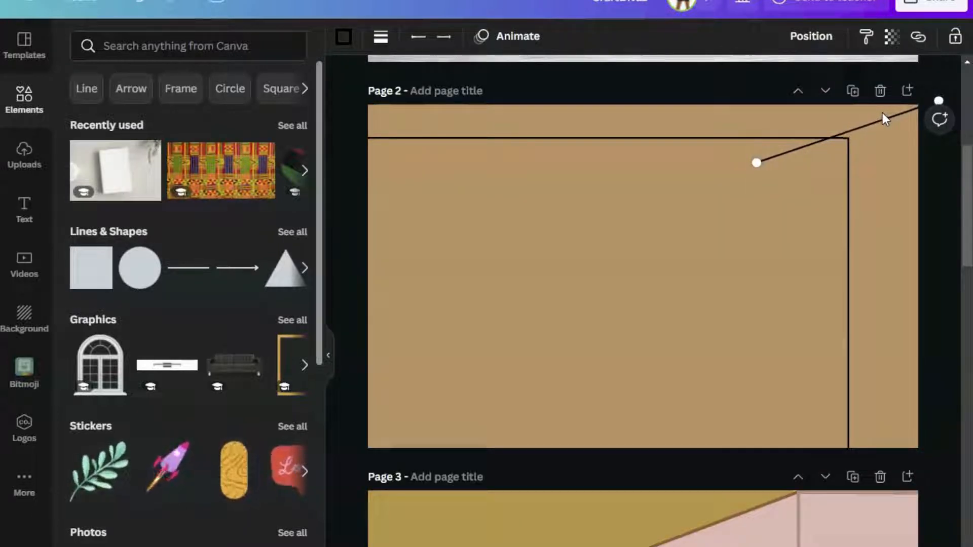
drag(755, 161, 843, 137)
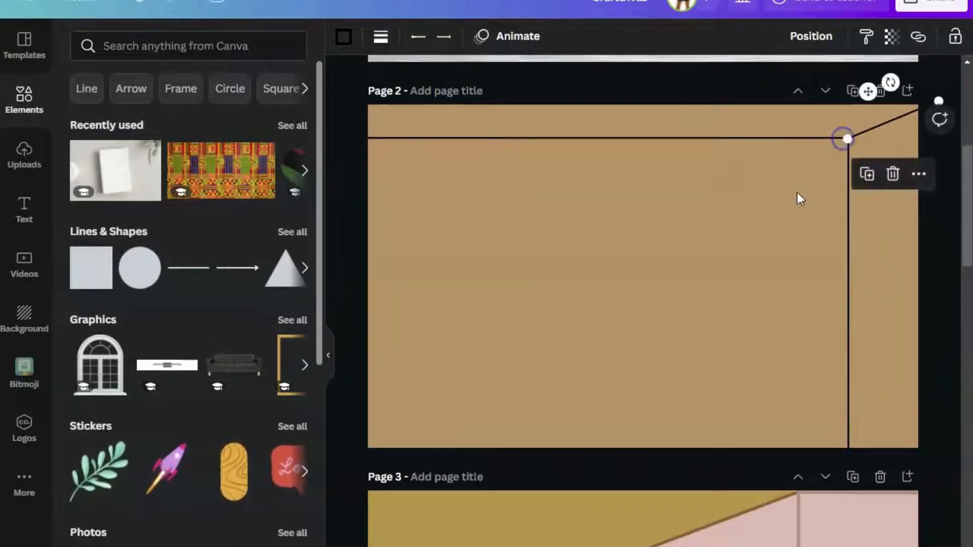
click(798, 198)
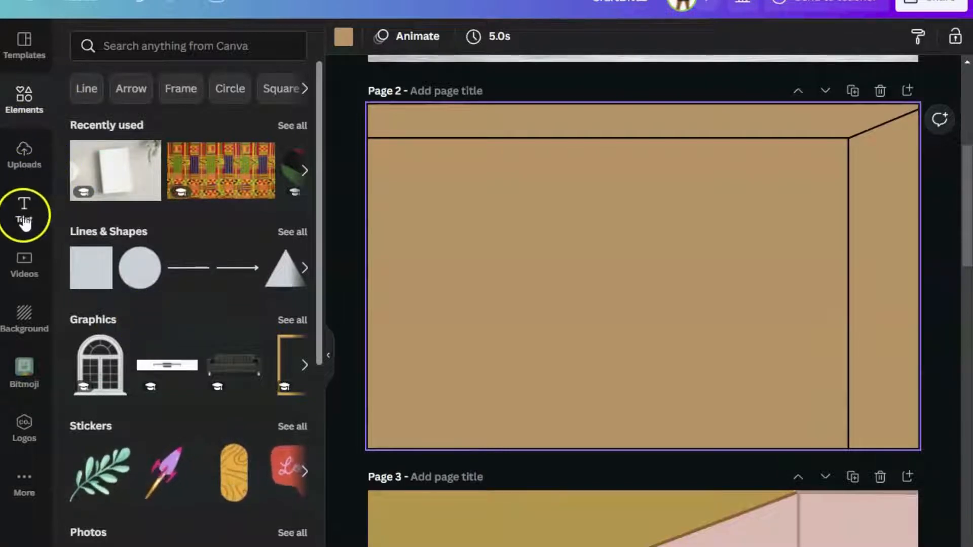
- Search the elements for "doorway"
click(123, 44)
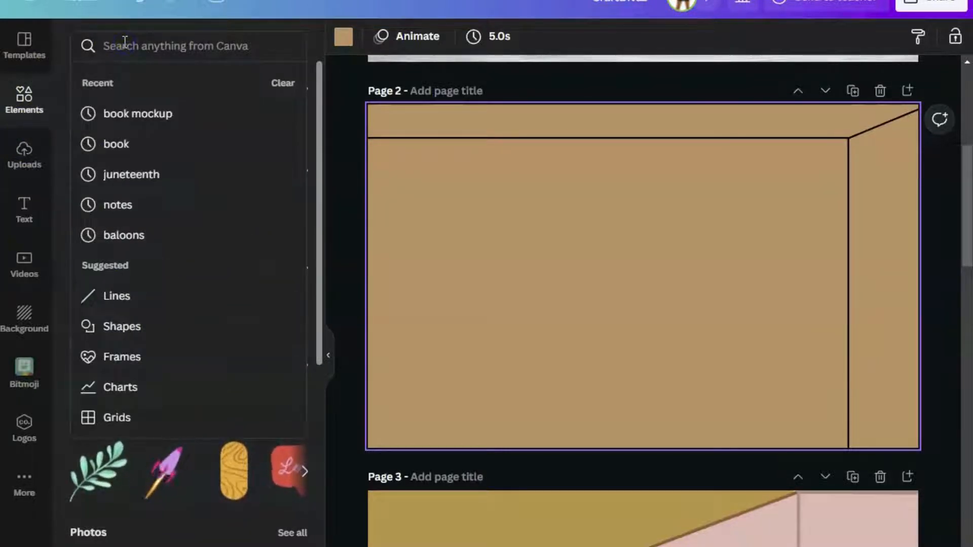
text(doowway)
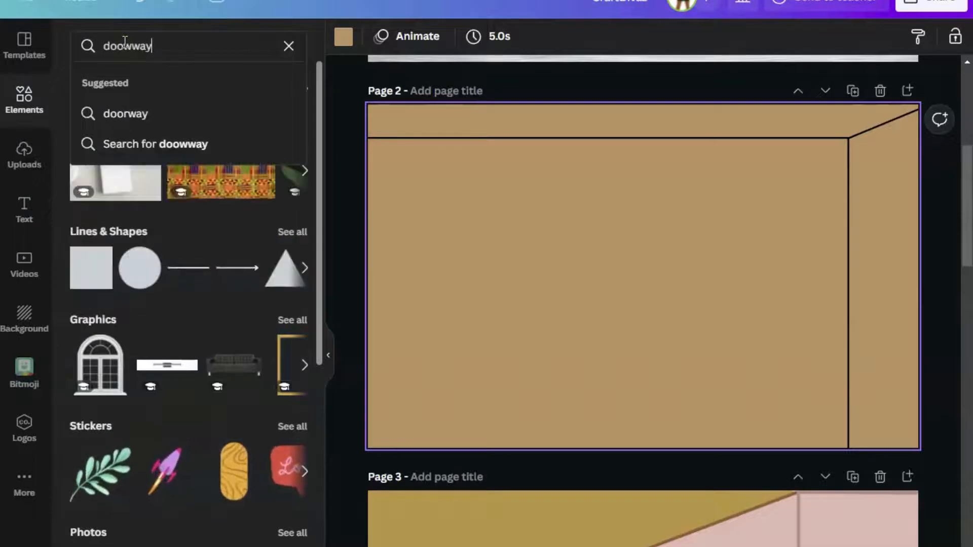
key(BackSpace)
key(BackSpace)
text(rwa)
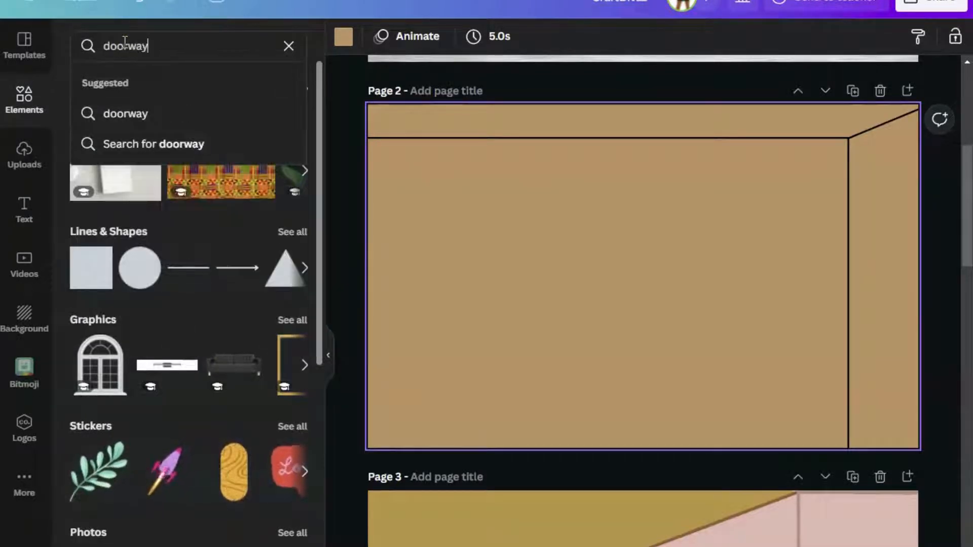
click(167, 114)
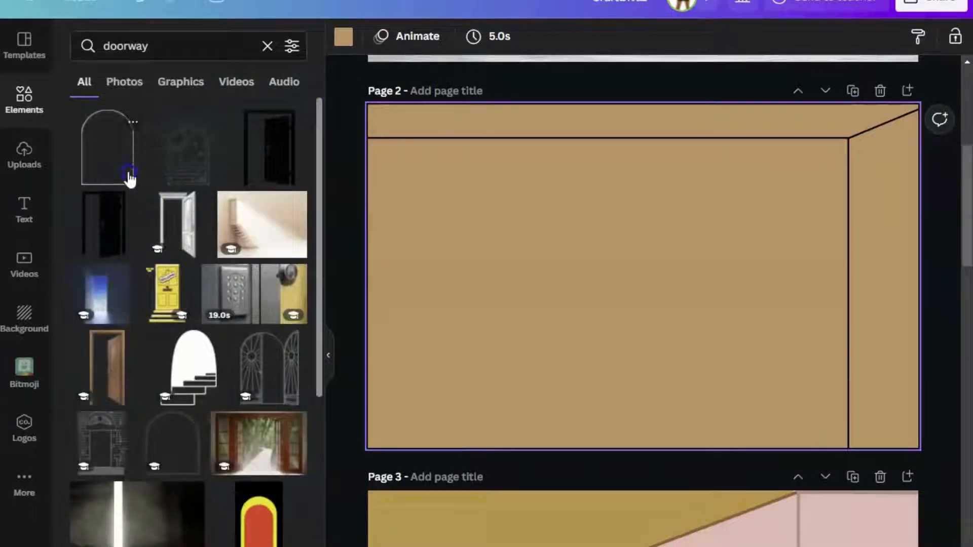
- Add the arched doorway outline, enlarge it, and stand it on page 2's bottom edge in the back wall
click(130, 176)
drag(594, 208, 546, 139)
drag(667, 220, 668, 265)
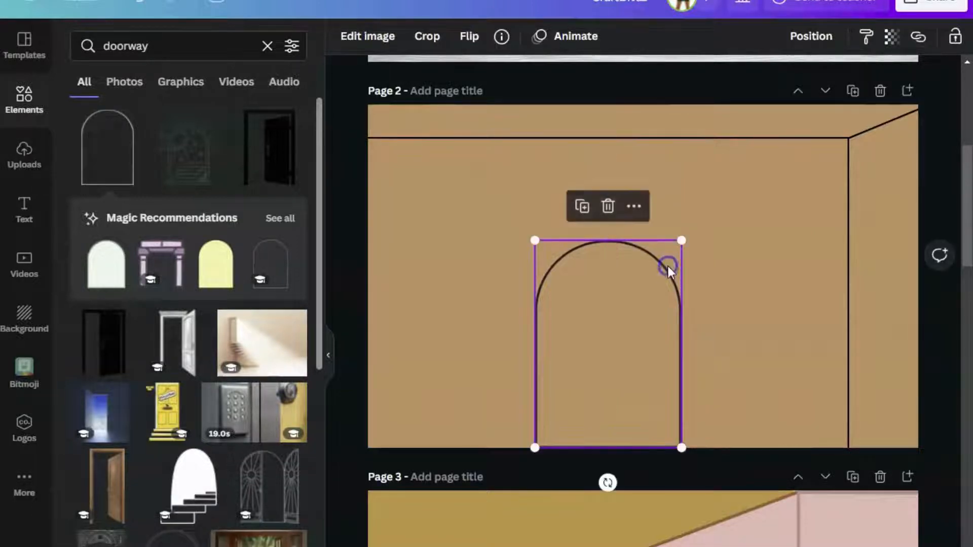
click(472, 165)
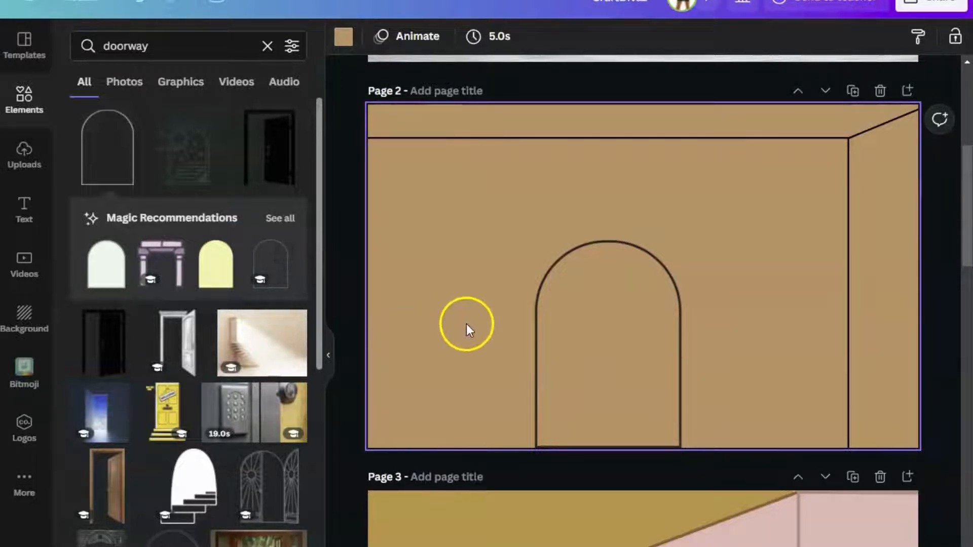
- Look through the doorway results for other door graphics and clear the search
scroll(479, 250, up, 2)
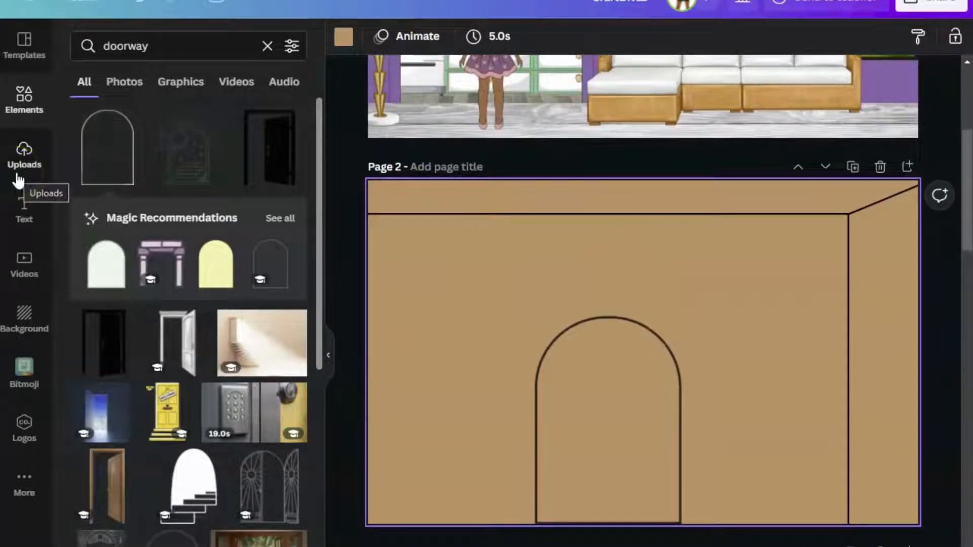
scroll(413, 244, down, 2)
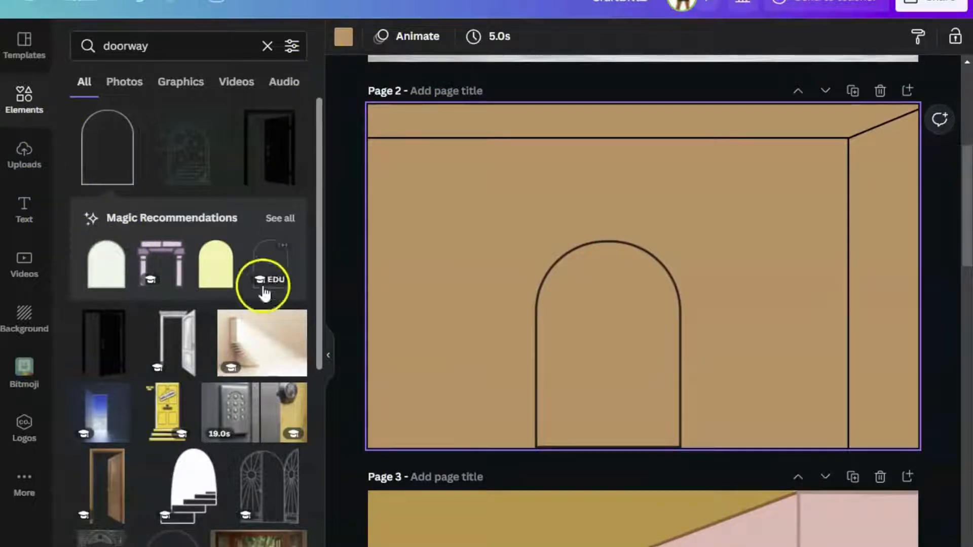
scroll(219, 361, down, 2)
scroll(222, 369, down, 6)
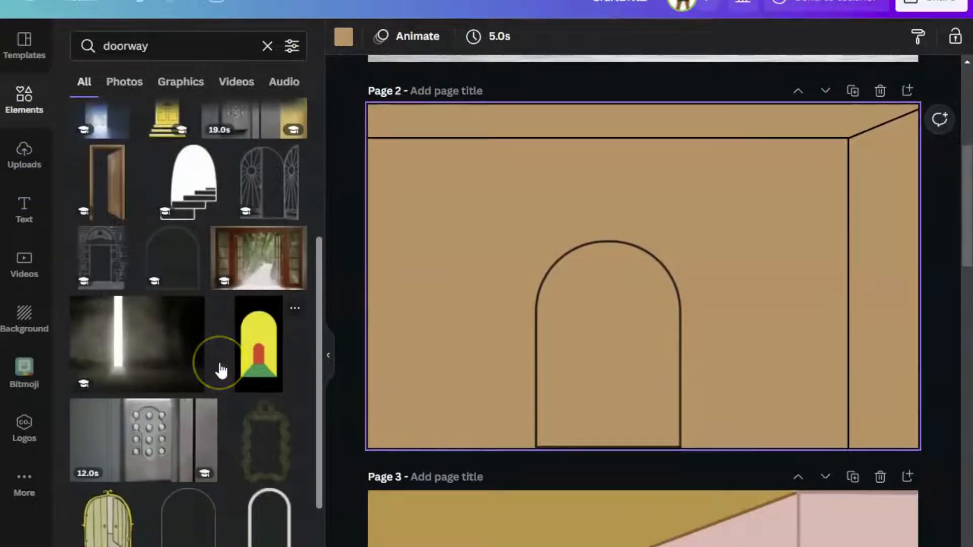
scroll(221, 370, down, 5)
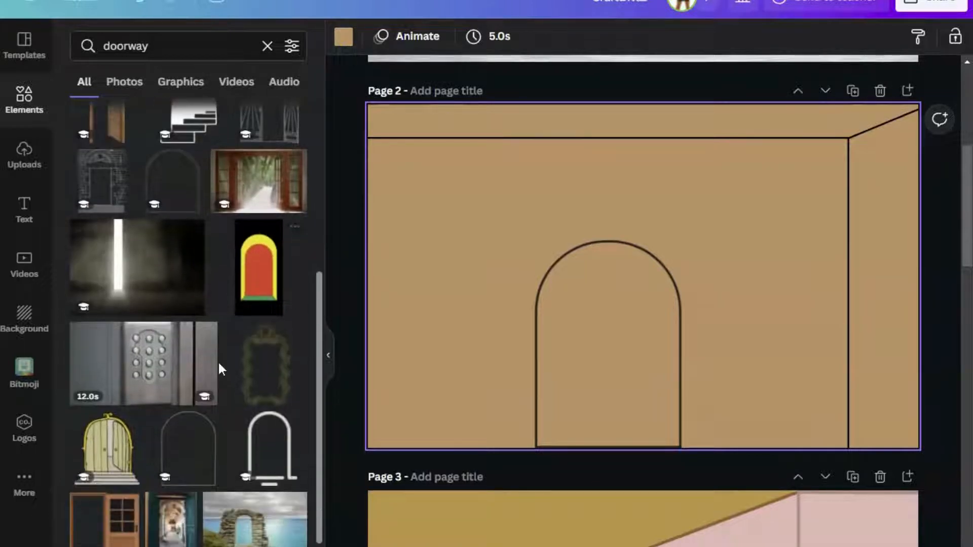
scroll(219, 368, down, 2)
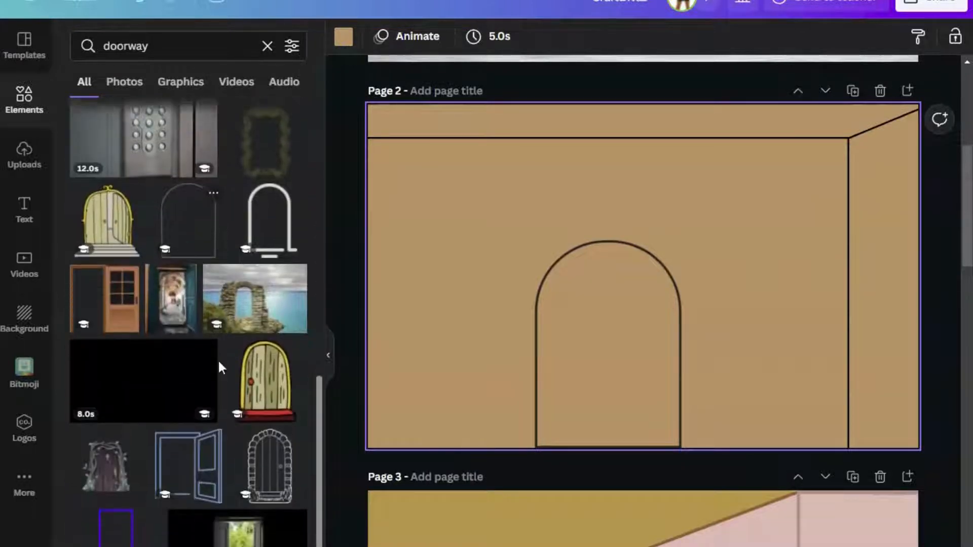
scroll(217, 360, up, 10)
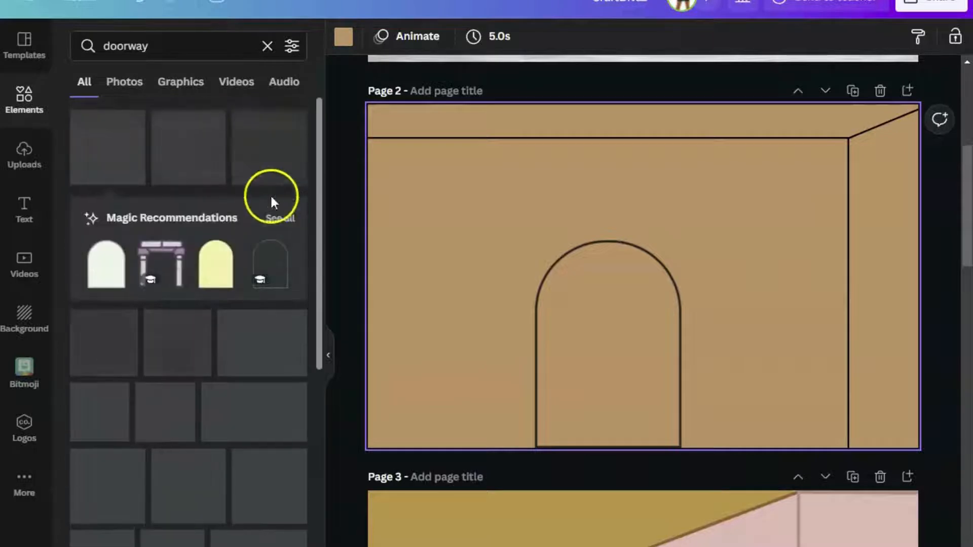
click(266, 46)
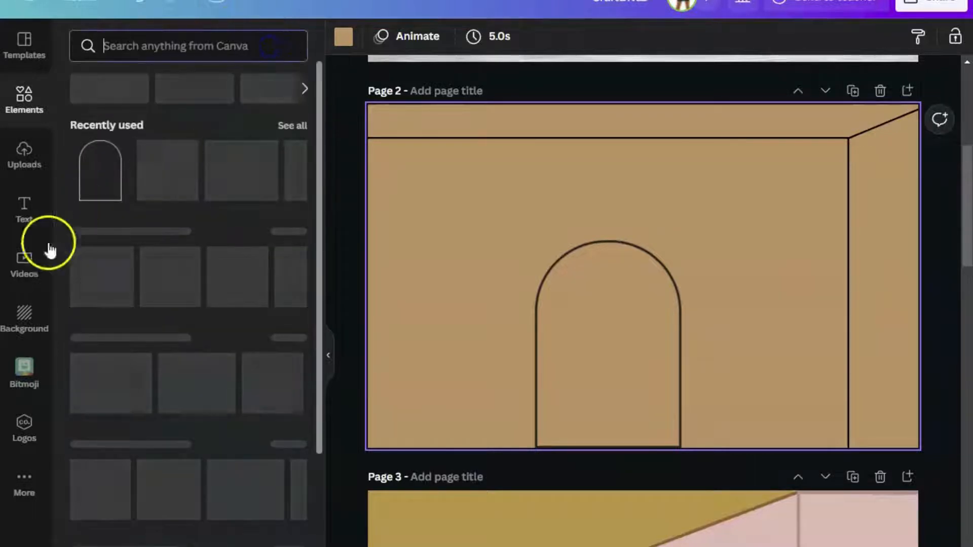
- Insert a square, stretch it to cover the whole back wall, and send it to the back behind the doorway
click(97, 272)
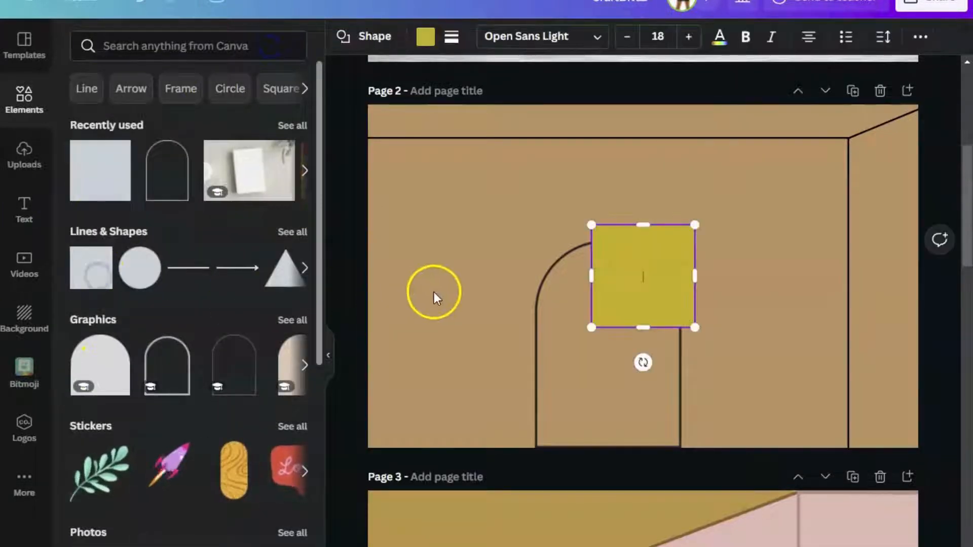
drag(631, 274, 410, 176)
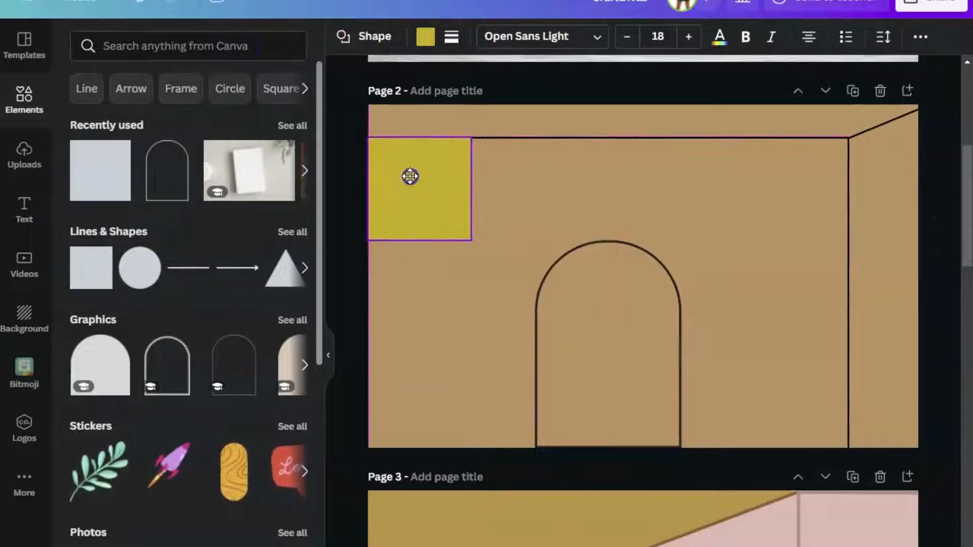
drag(472, 189, 852, 196)
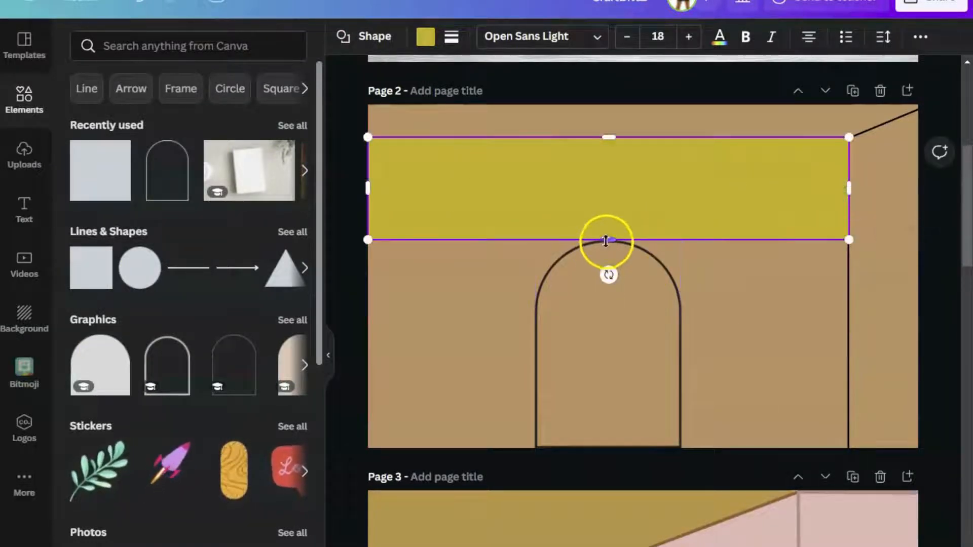
drag(609, 240, 619, 445)
right_click(676, 333)
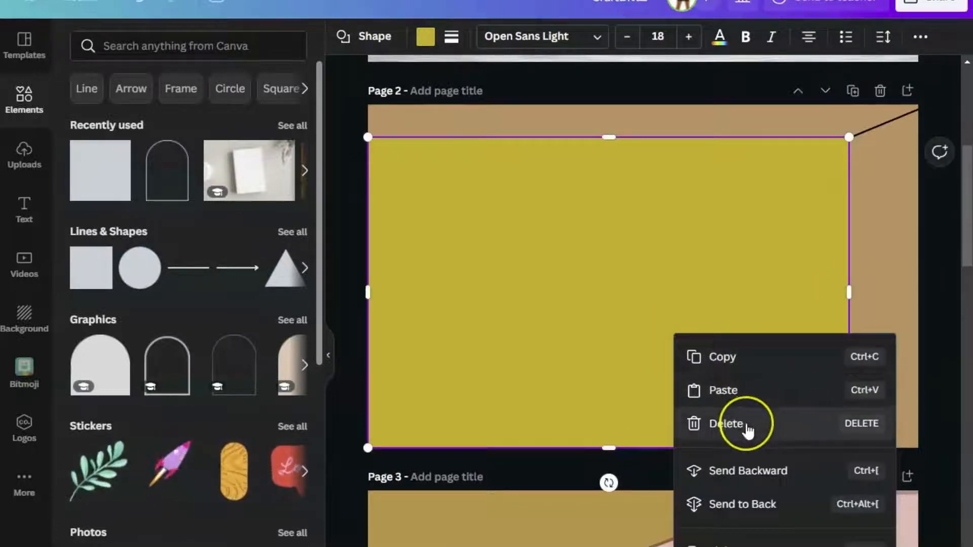
click(753, 502)
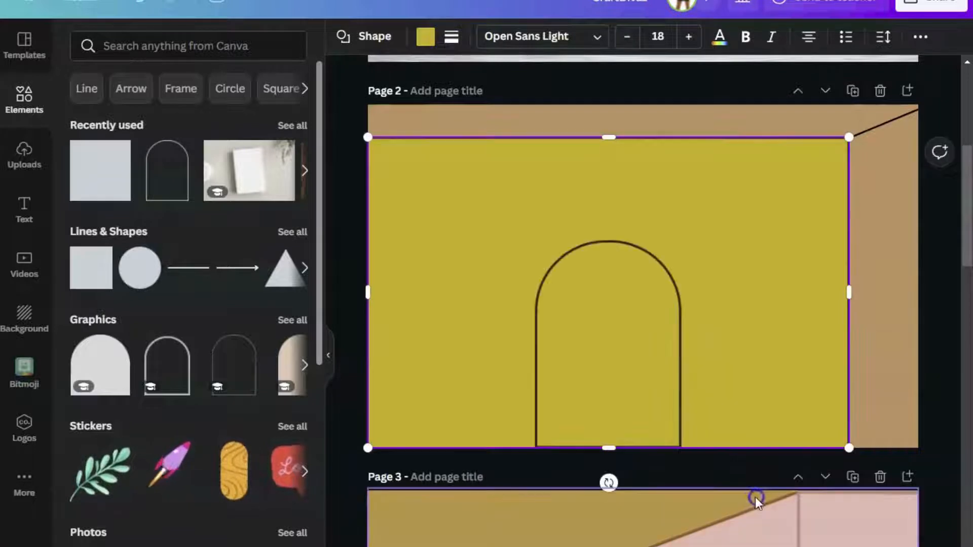
- Fill the back wall with the pale cream swatch from brand palette 5 after trying brown, orange, mauve and pink fills
click(425, 40)
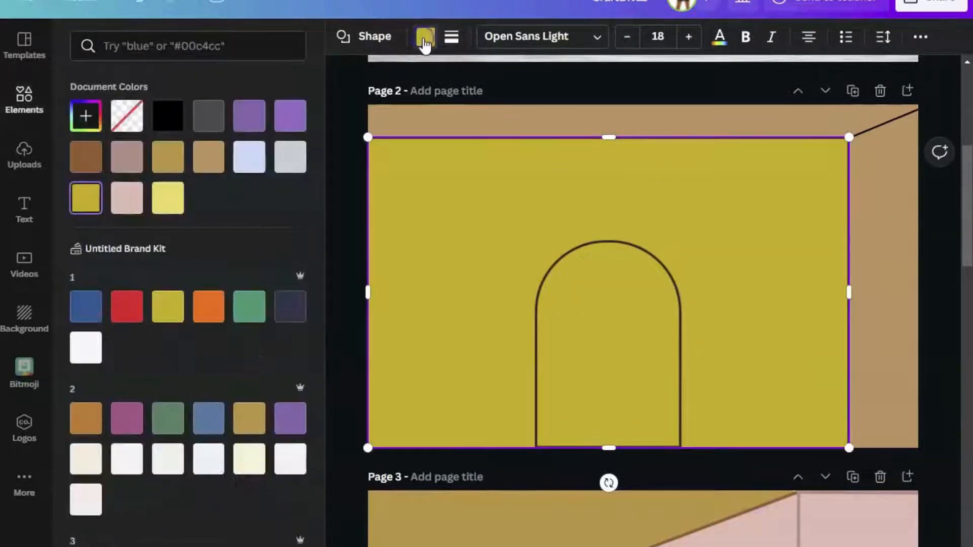
scroll(297, 365, down, 5)
click(285, 527)
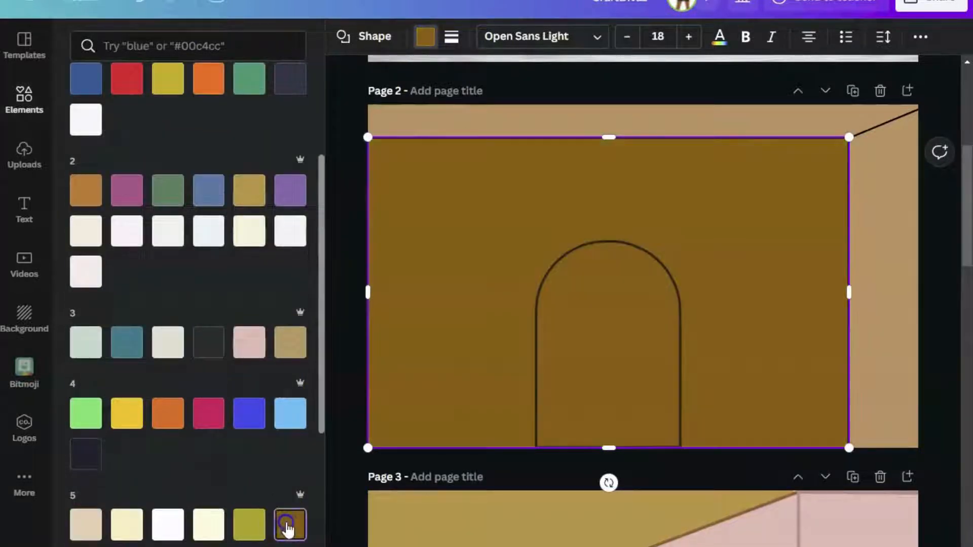
click(95, 200)
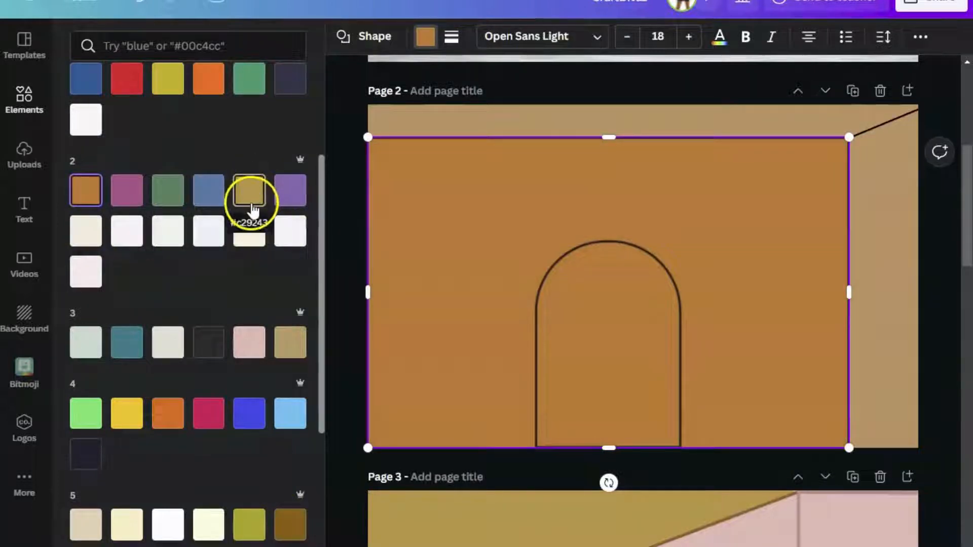
scroll(250, 203, up, 5)
click(211, 170)
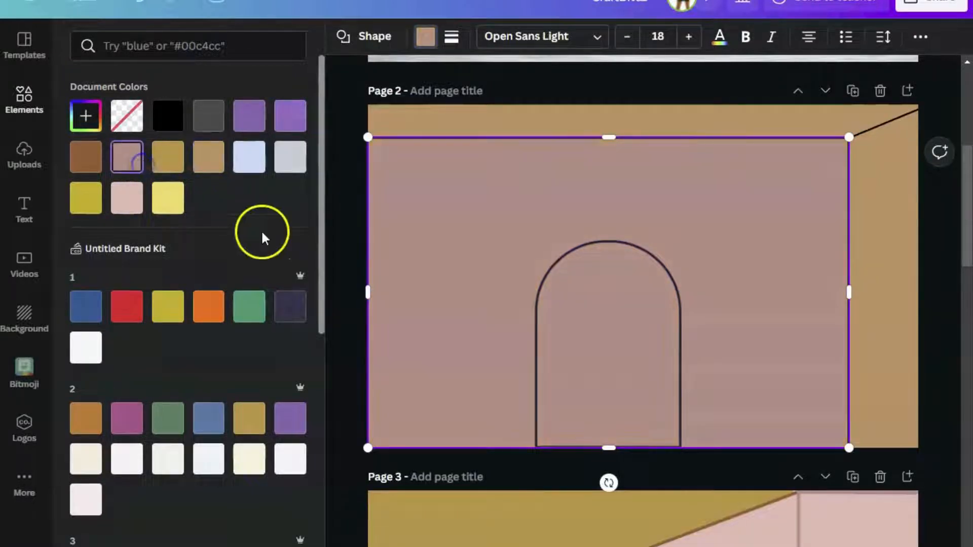
click(126, 201)
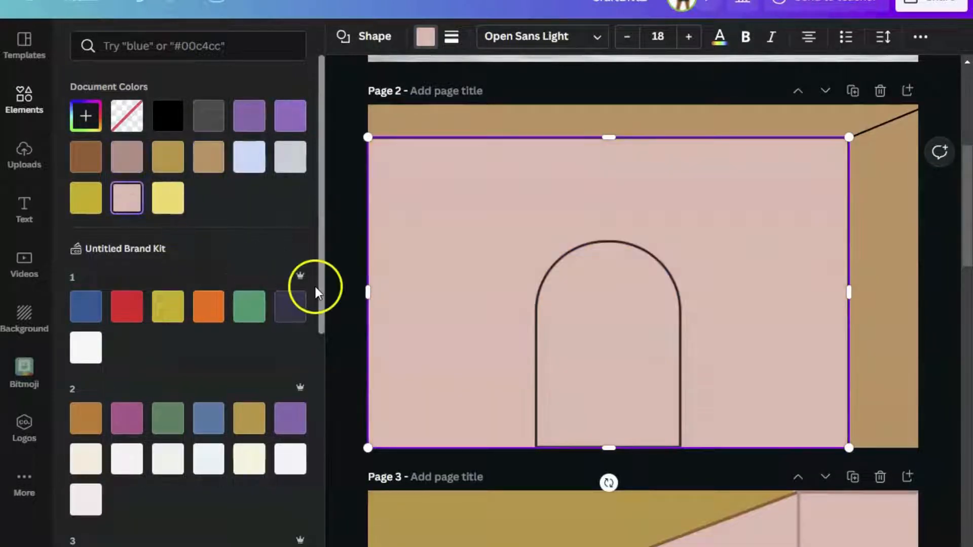
scroll(185, 286, down, 5)
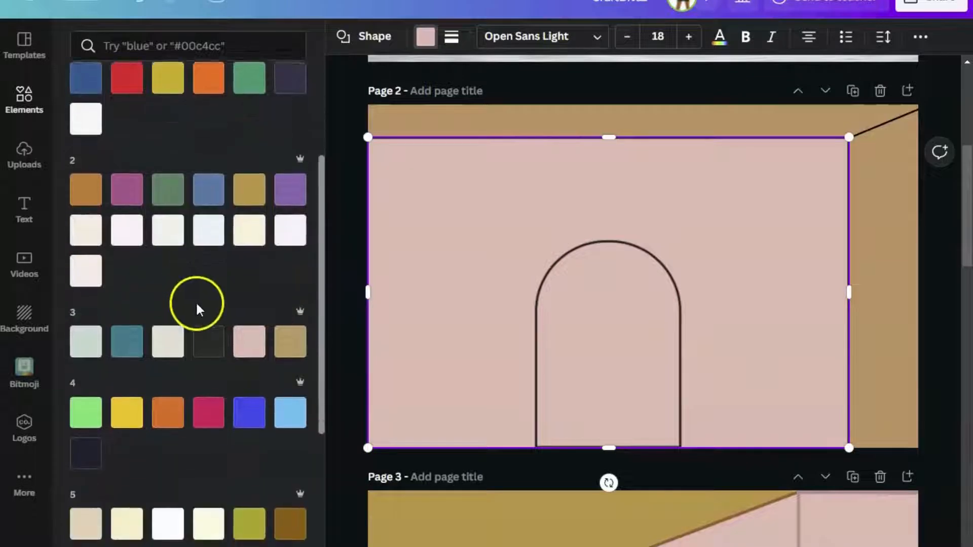
scroll(198, 308, down, 2)
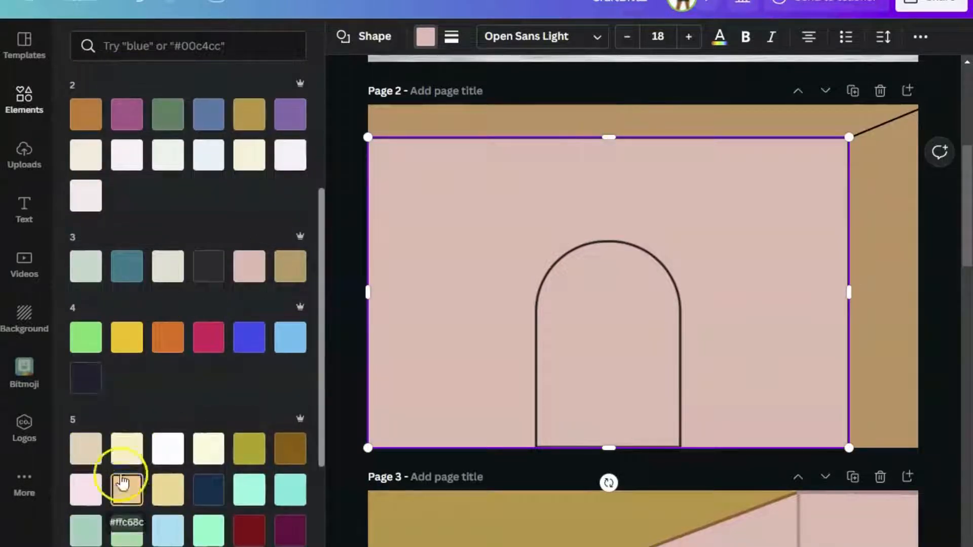
click(125, 453)
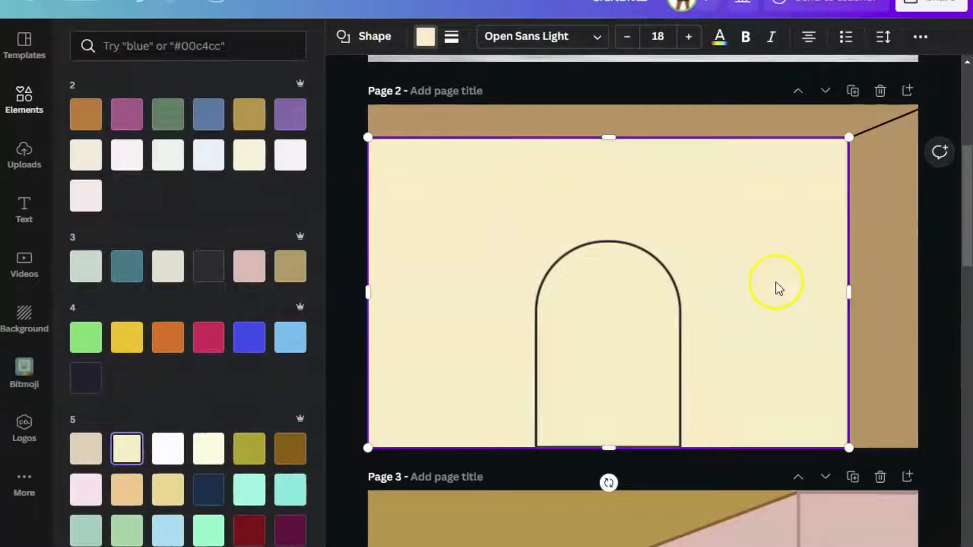
click(209, 447)
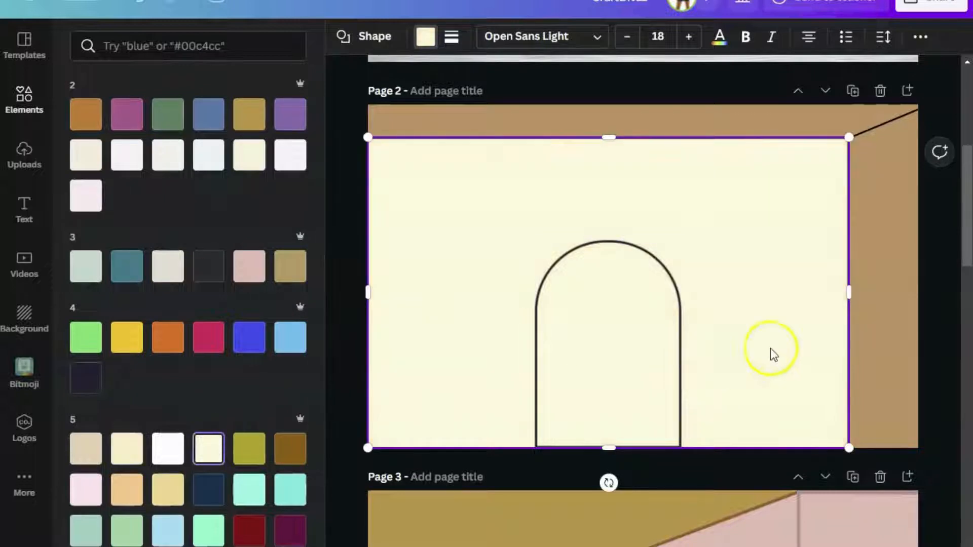
key(Escape)
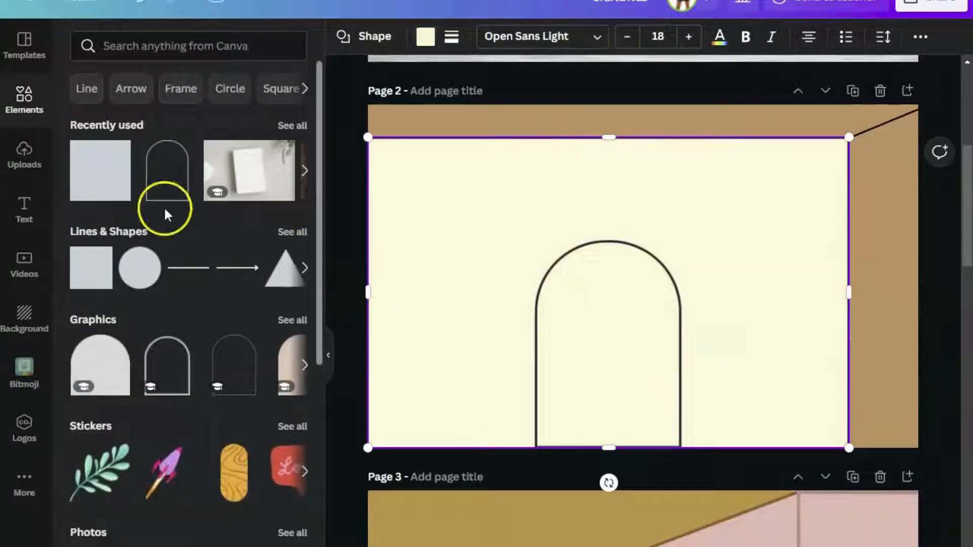
- Insert a square on page 2, place it against the back wall's right edge, and stretch it down to the page's bottom edge
click(82, 185)
drag(667, 254, 922, 164)
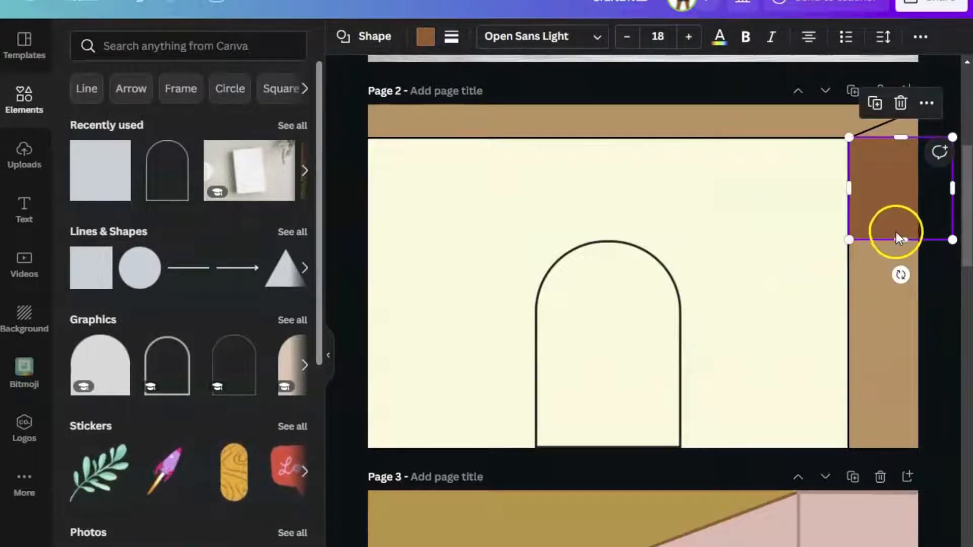
drag(901, 239, 900, 447)
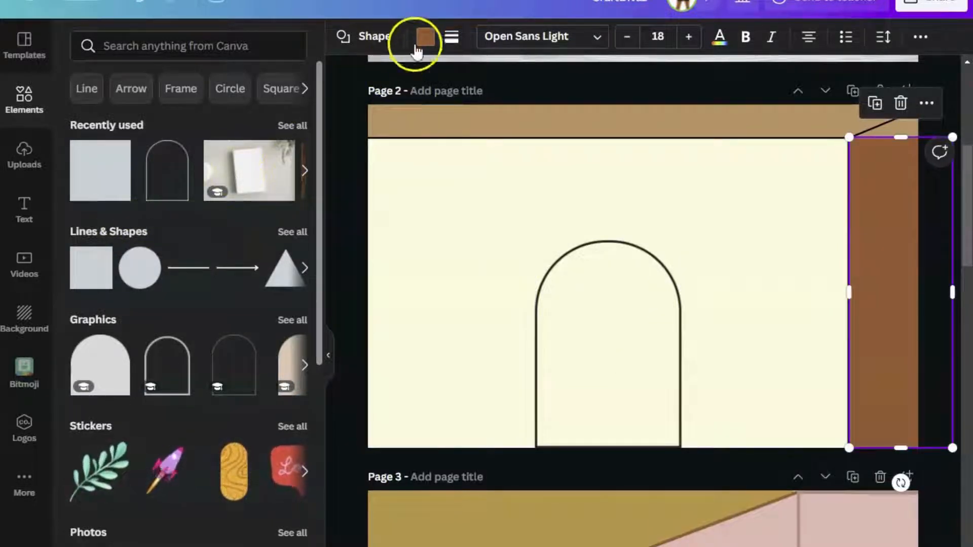
- Fill the side-wall rectangle with the same pale cream as the back wall
click(417, 44)
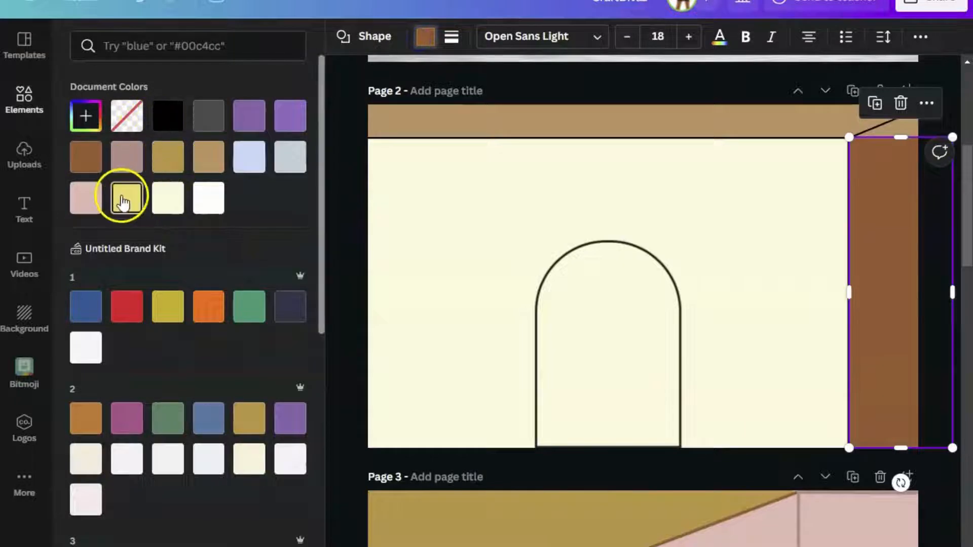
click(172, 199)
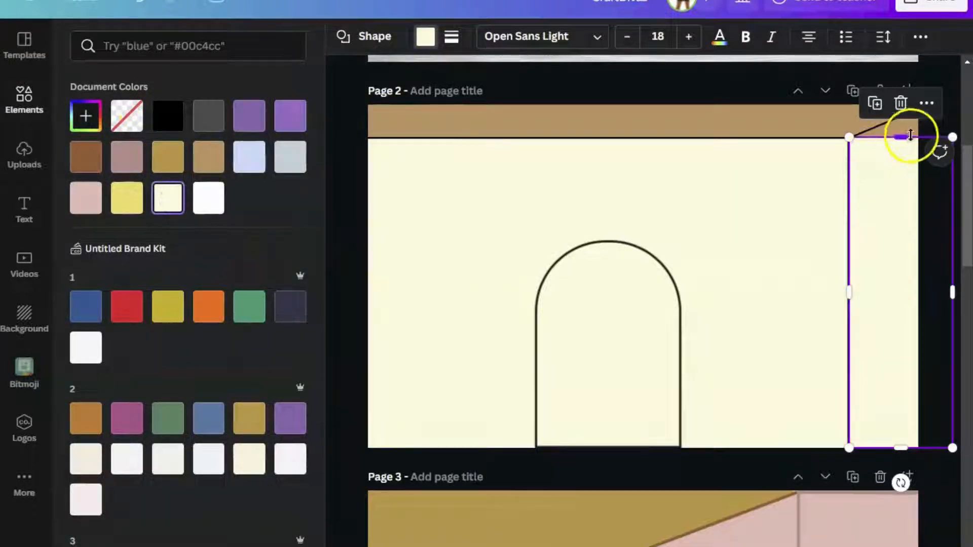
click(941, 65)
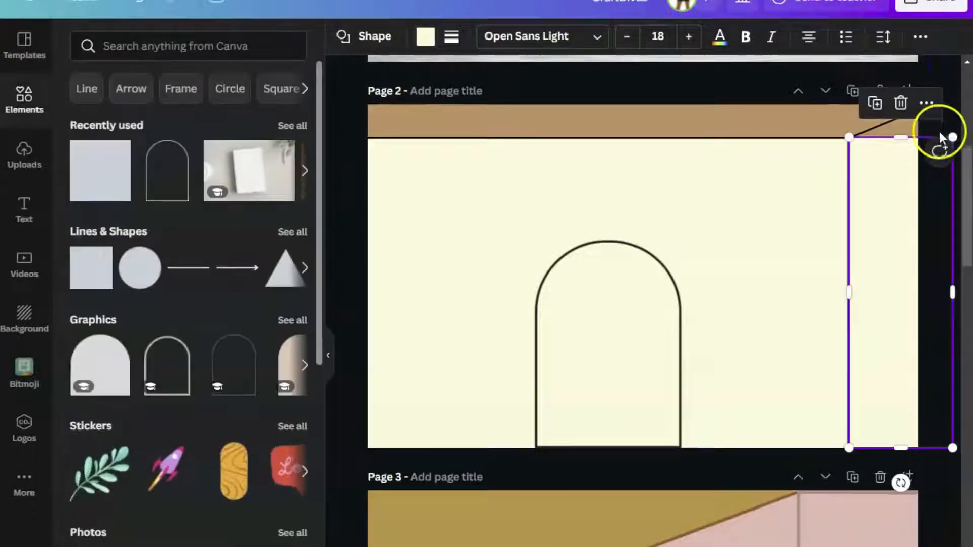
click(967, 102)
- Insert a downward-pointing triangle and move it to the back wall's upper right area
scroll(927, 278, down, 6)
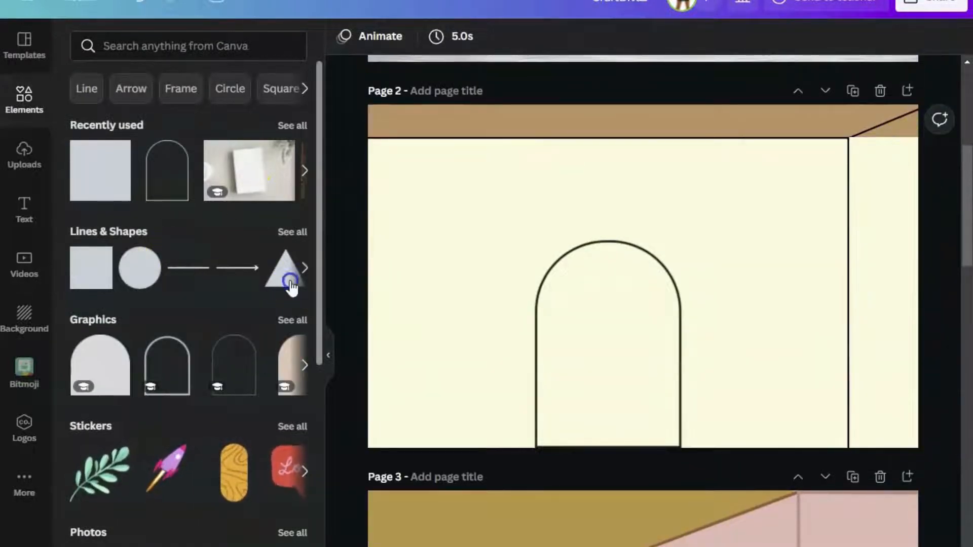
click(304, 268)
click(149, 259)
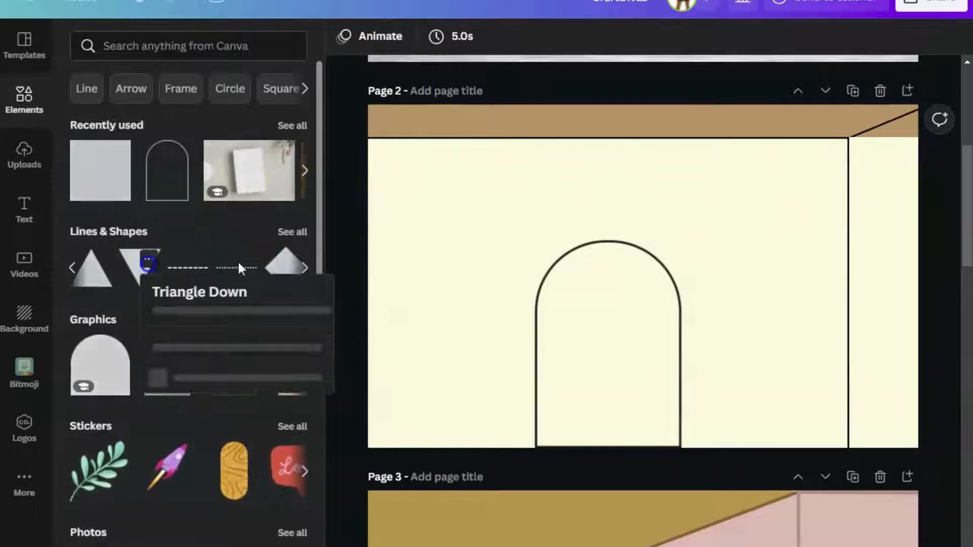
click(132, 262)
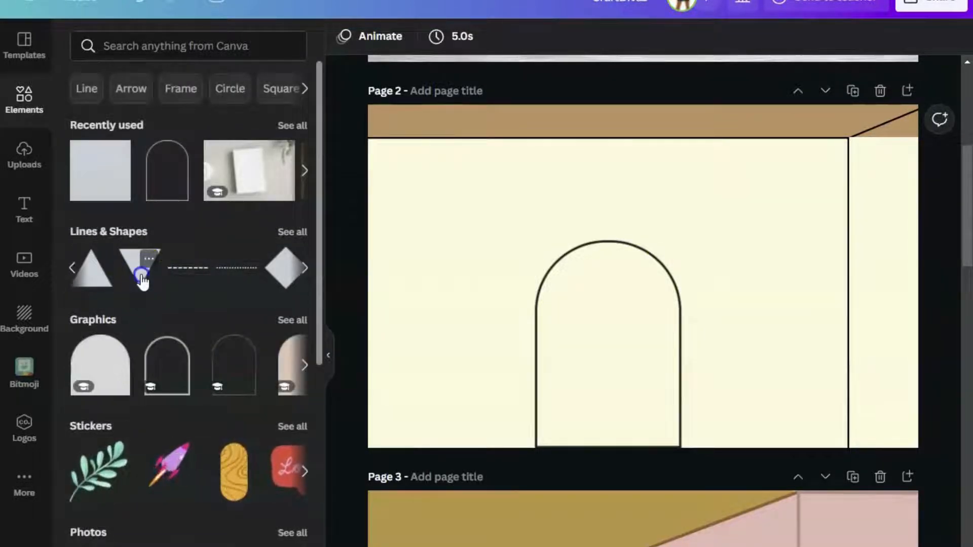
click(141, 277)
click(761, 221)
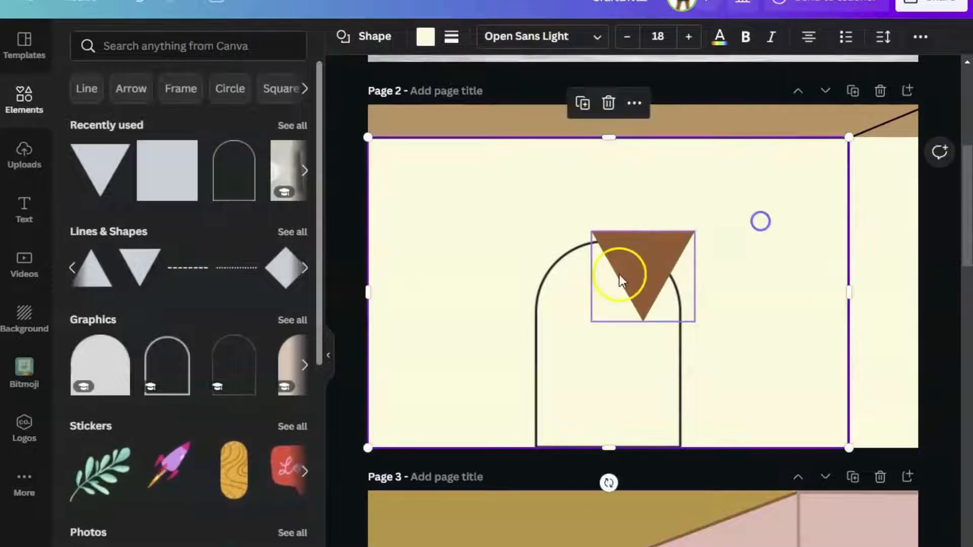
drag(623, 280, 774, 207)
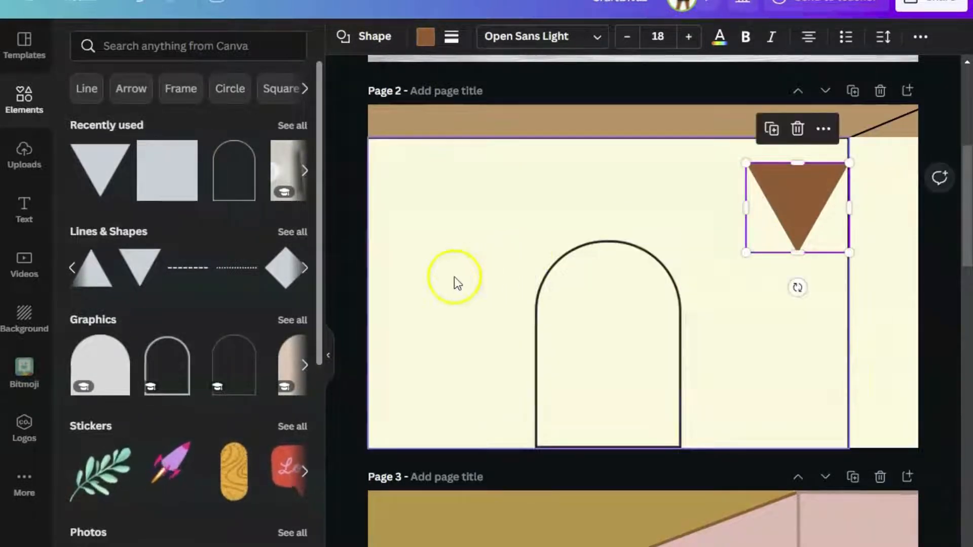
- Insert a parallelogram from the full set of shapes and place it over the top of the right side wall
click(294, 233)
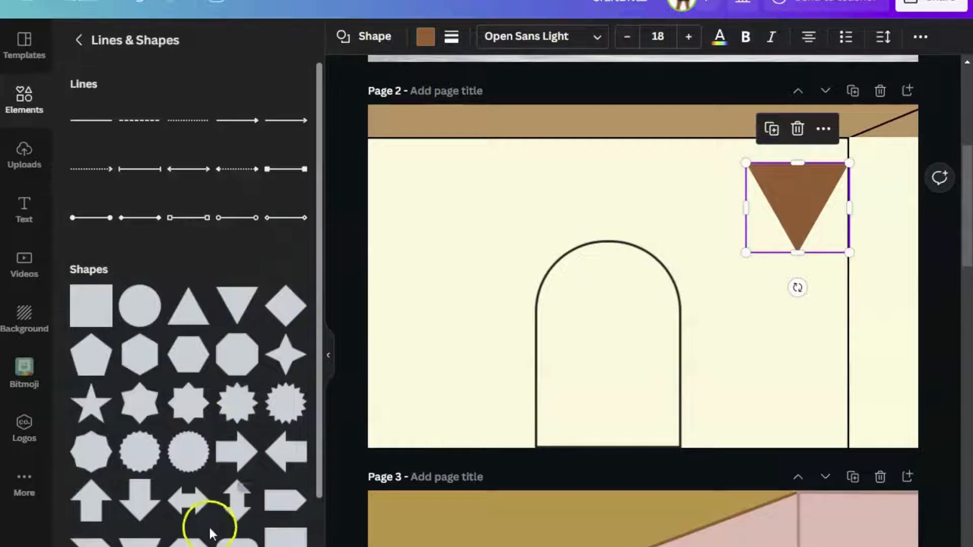
scroll(225, 543, down, 2)
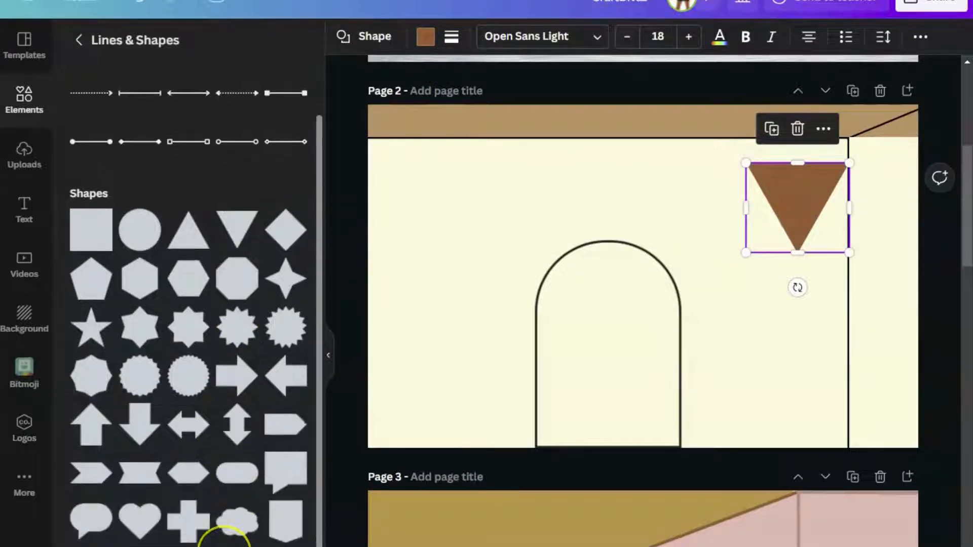
scroll(225, 543, down, 2)
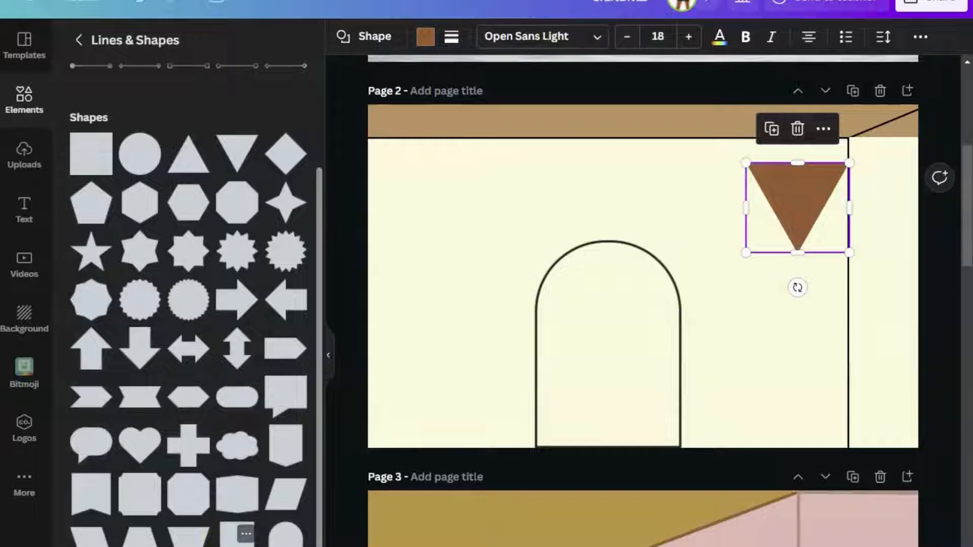
click(278, 503)
drag(648, 272, 880, 165)
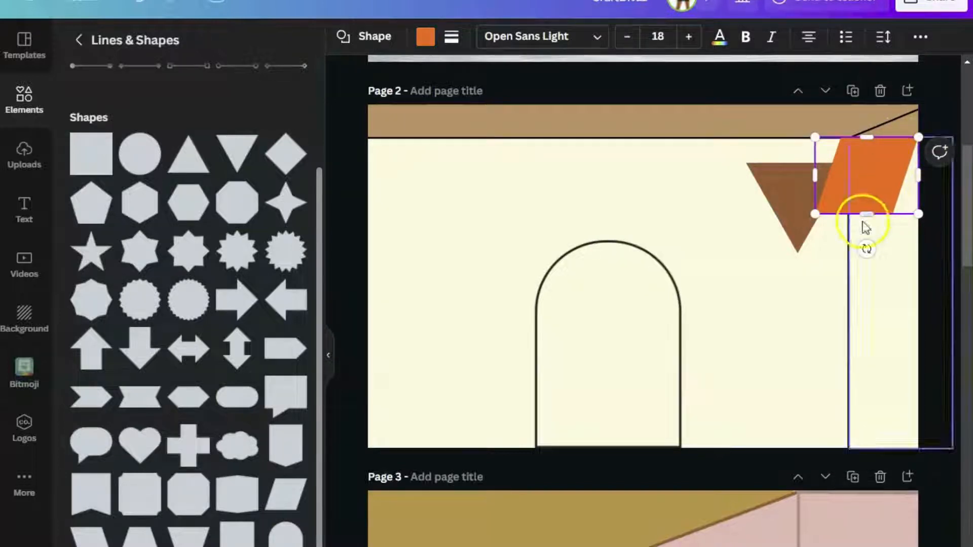
- Rotate the orange parallelogram to about 50° and fit its edge along the slanted ceiling line from the wall corner
drag(867, 249, 815, 222)
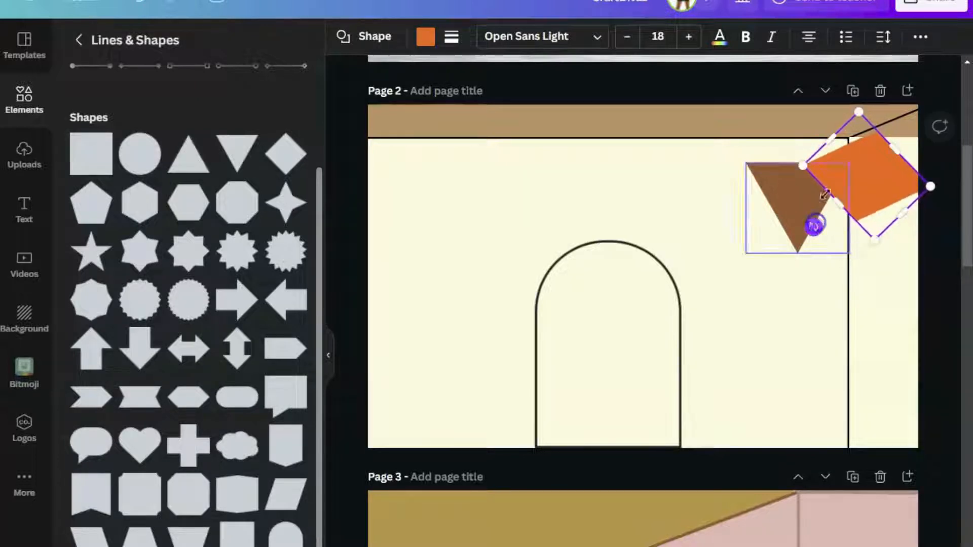
drag(845, 159, 887, 141)
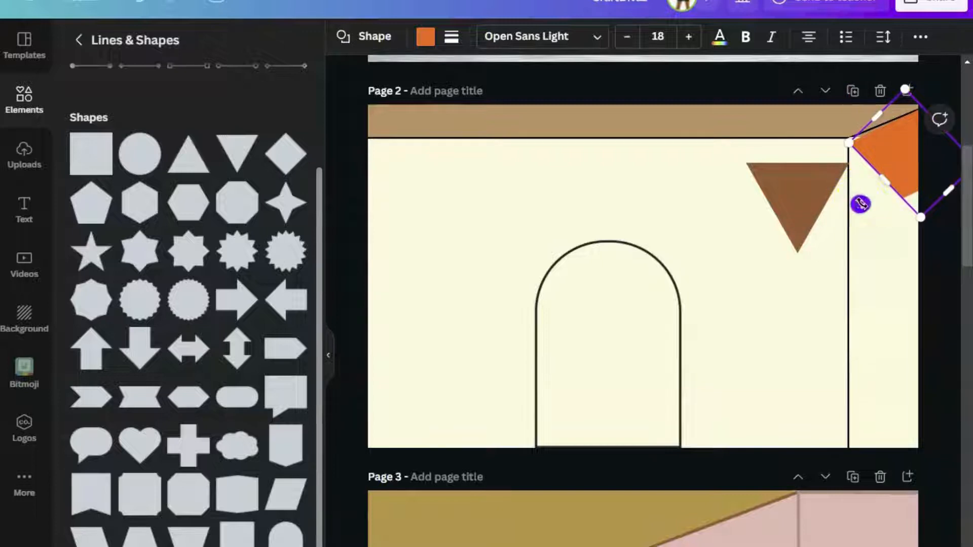
drag(861, 204, 856, 200)
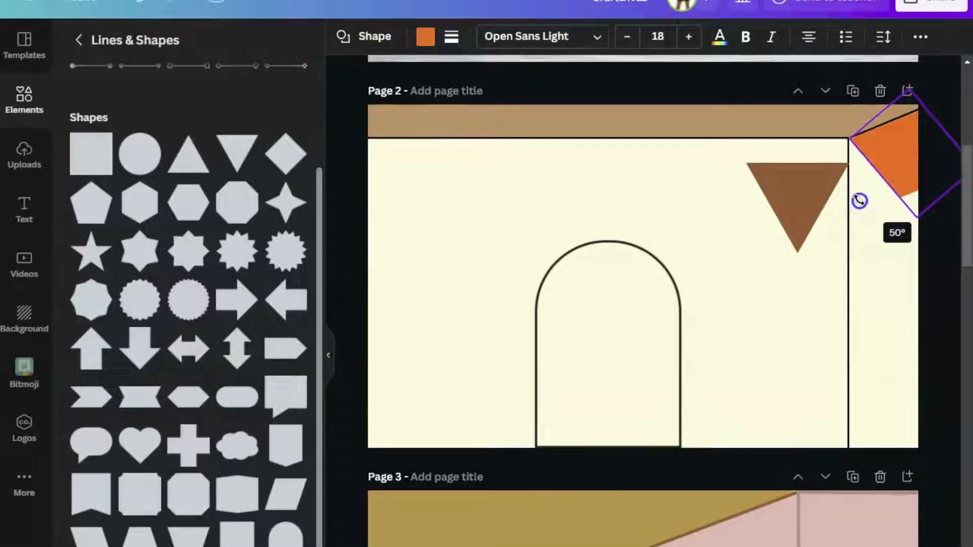
drag(859, 201, 858, 201)
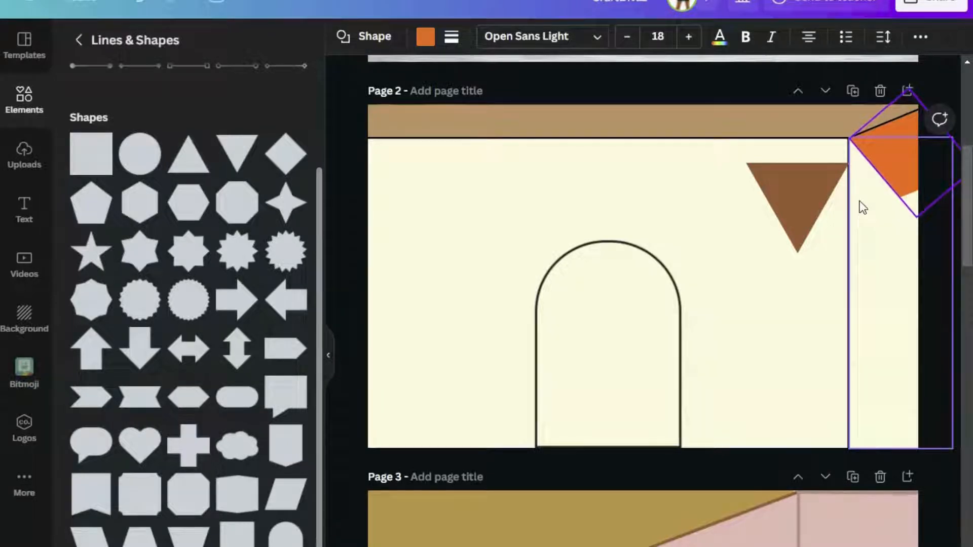
click(955, 248)
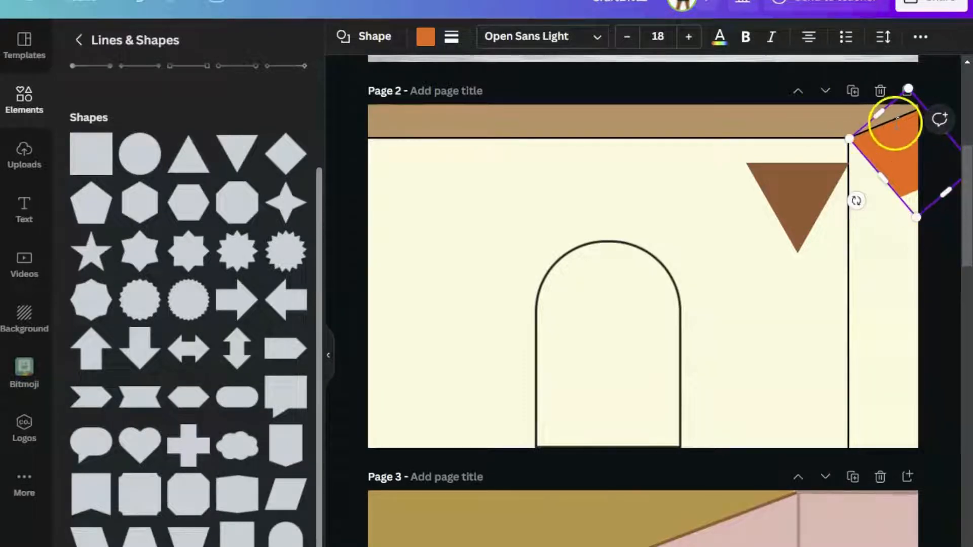
- Delete the brown triangle from the back wall
click(771, 210)
click(786, 202)
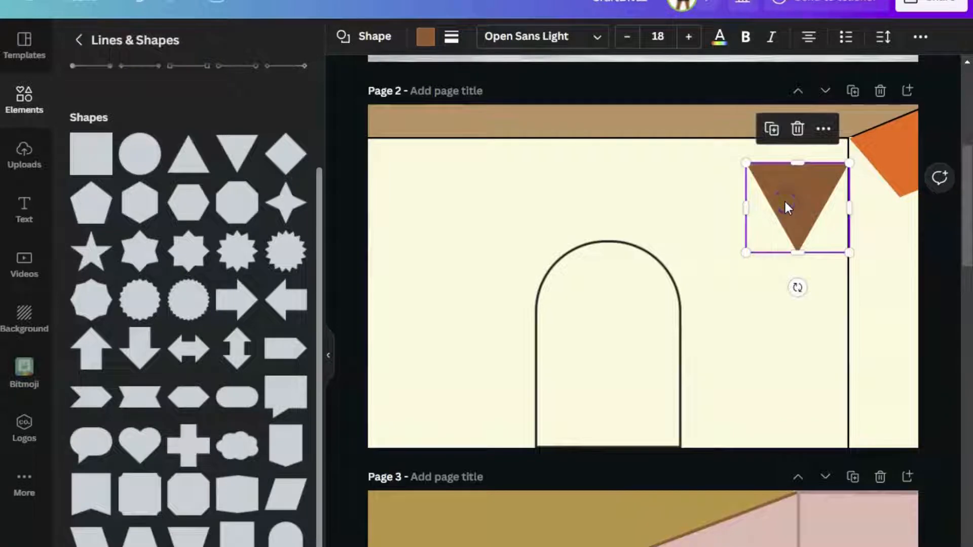
key(Delete)
- Nudge the parallelogram slightly left against the wall corner and fill it with the walls' pale cream
click(891, 163)
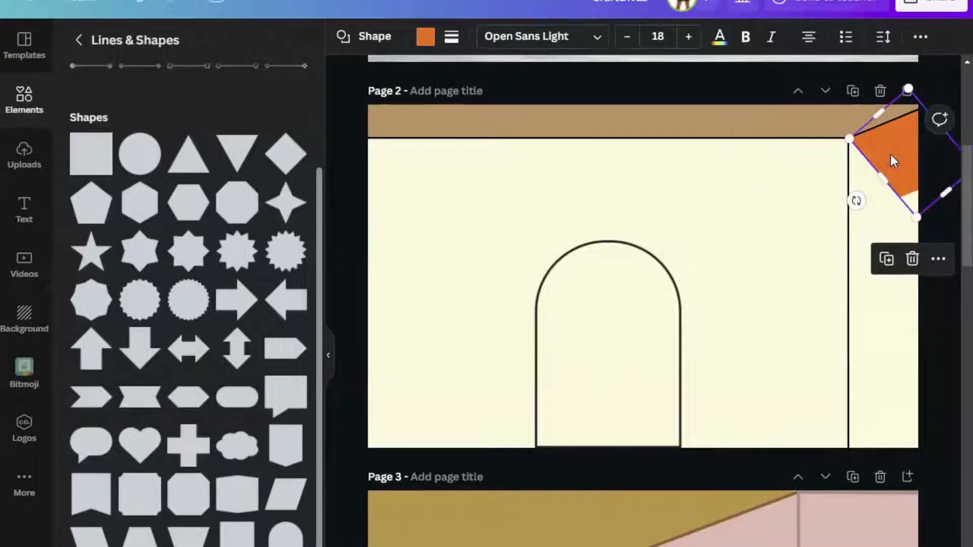
key(Left)
click(426, 37)
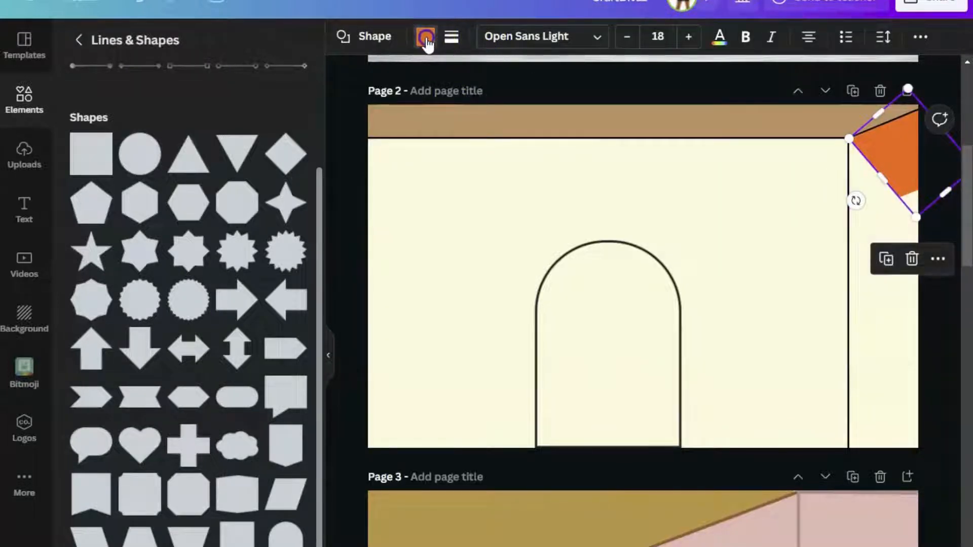
click(169, 195)
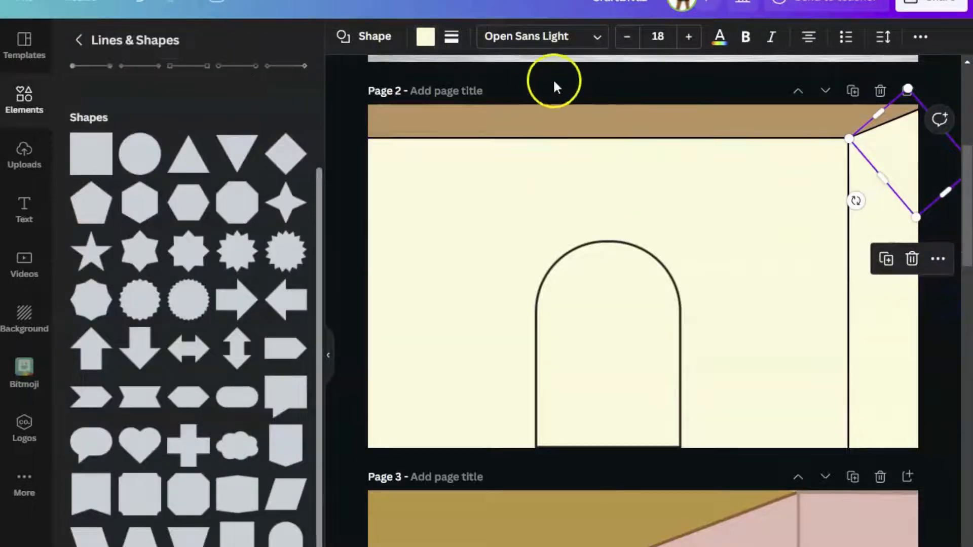
click(554, 81)
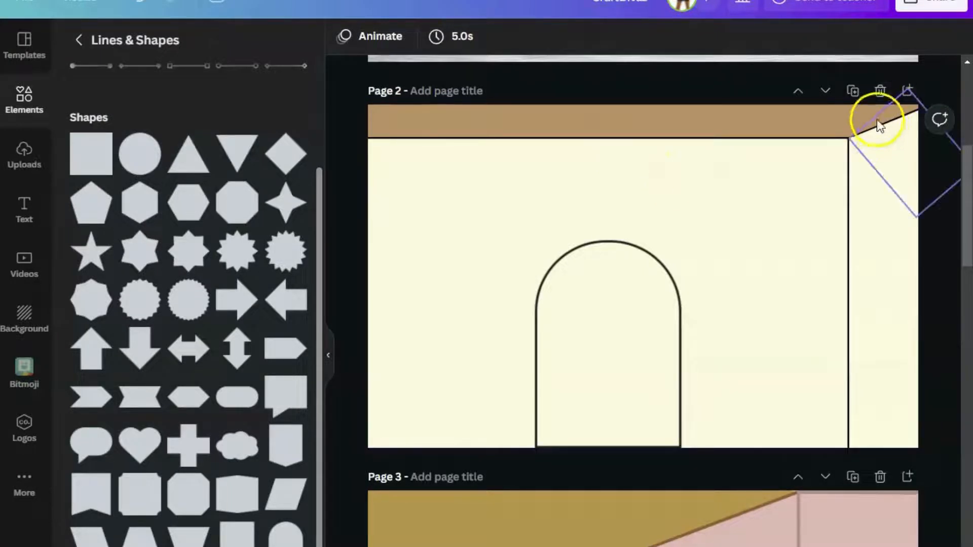
- Bring the slanted ceiling line at the corner of the side wall to the front
click(851, 130)
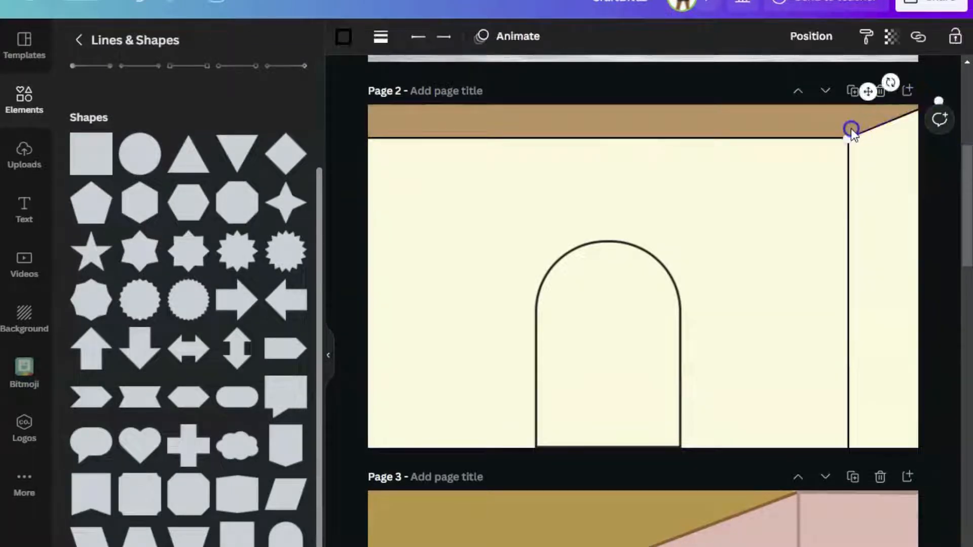
right_click(852, 133)
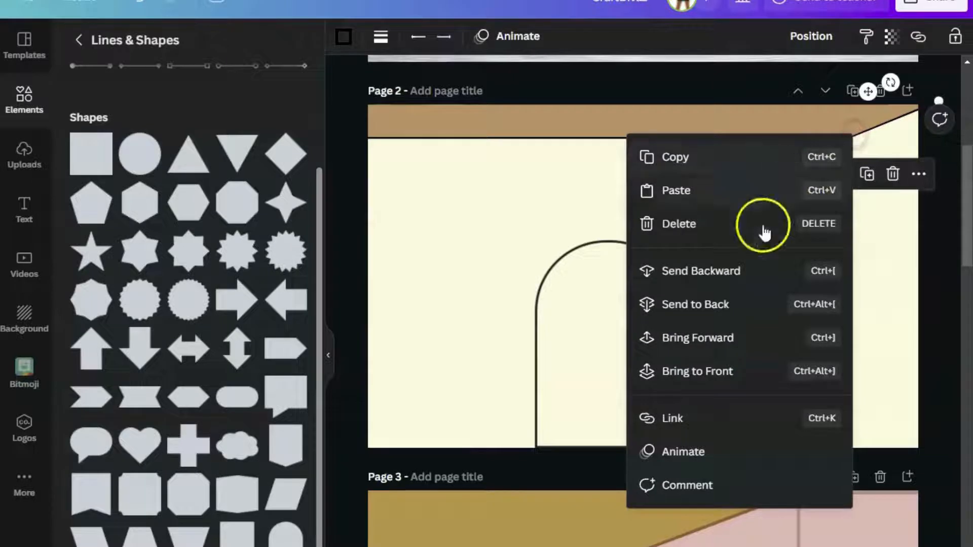
click(706, 379)
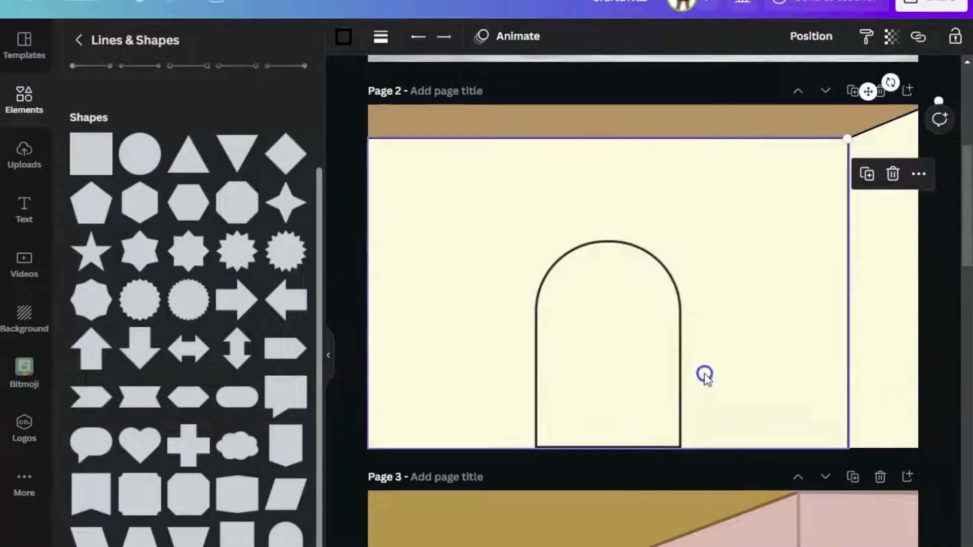
click(723, 101)
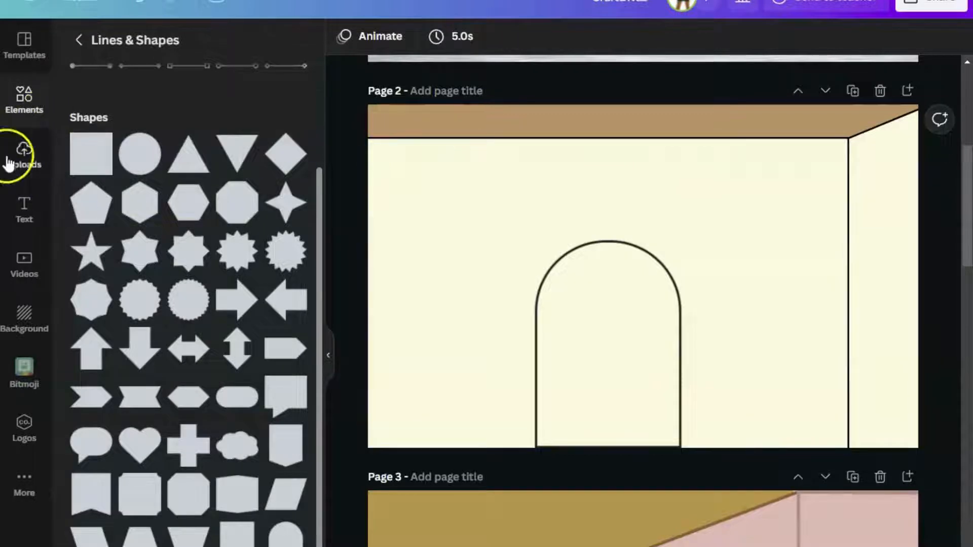
click(23, 173)
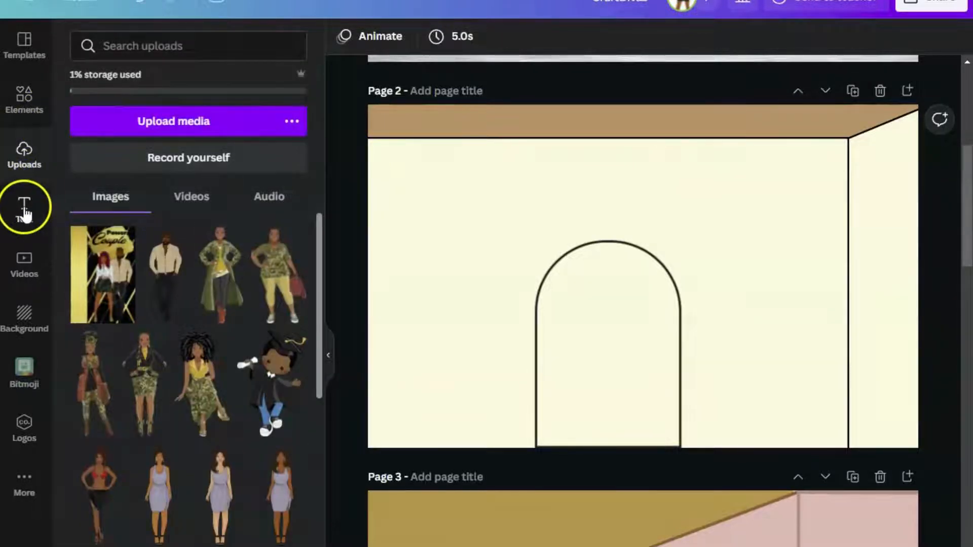
click(23, 99)
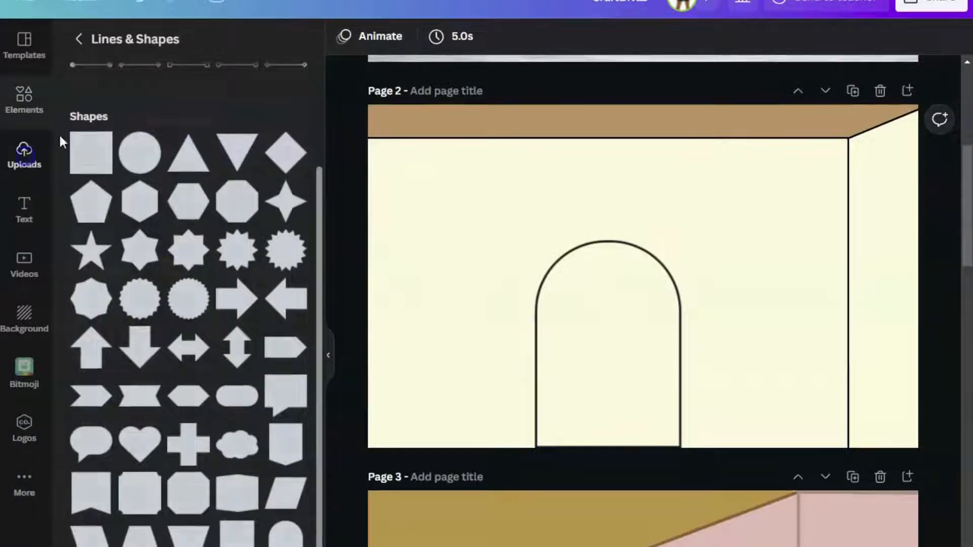
click(23, 155)
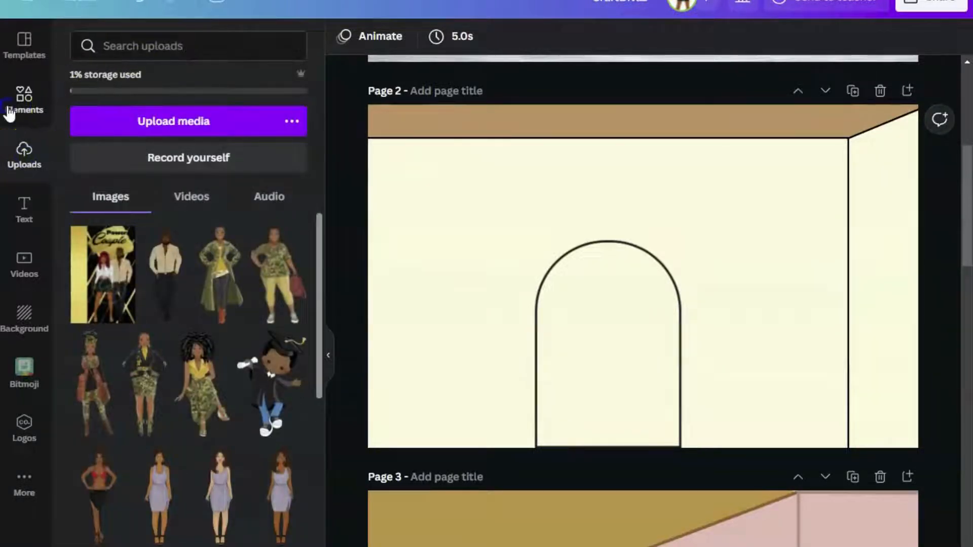
click(23, 99)
- Search the elements for "kitchen" and try the grey kitchen photo on the room page
scroll(170, 104, up, 3)
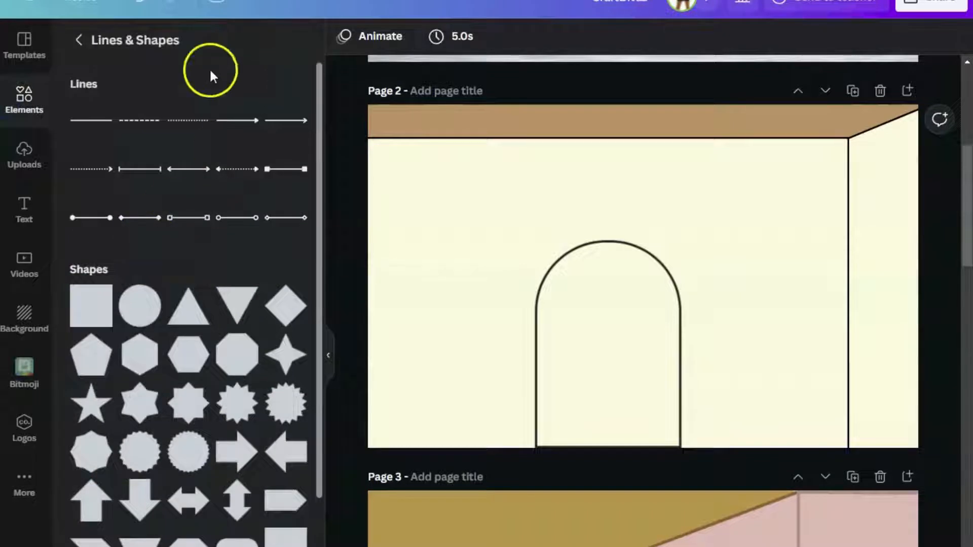
click(79, 43)
click(170, 47)
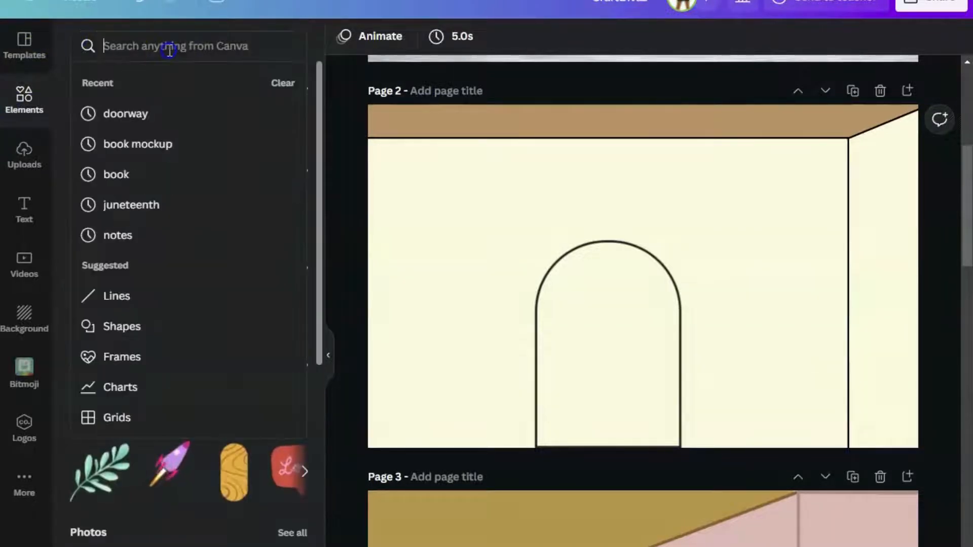
text(kitchen)
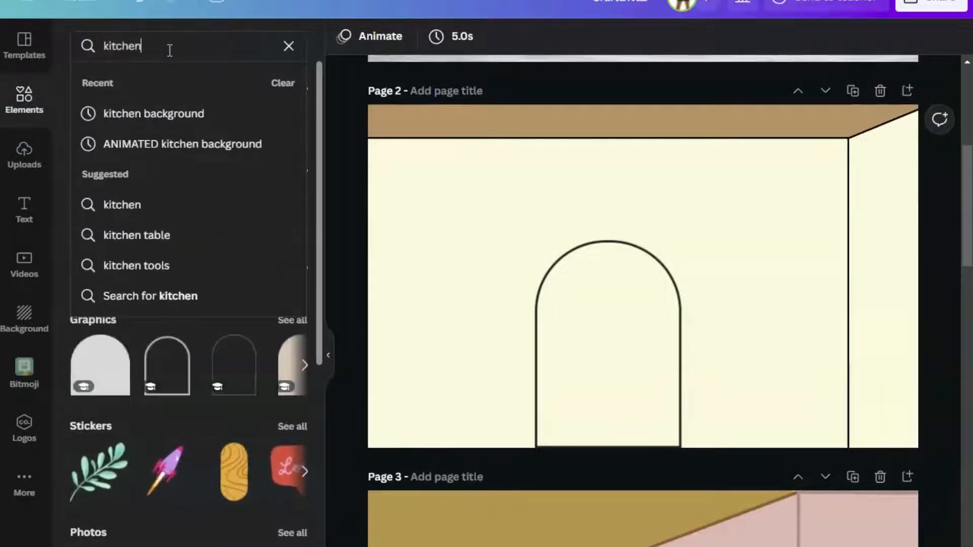
key(Return)
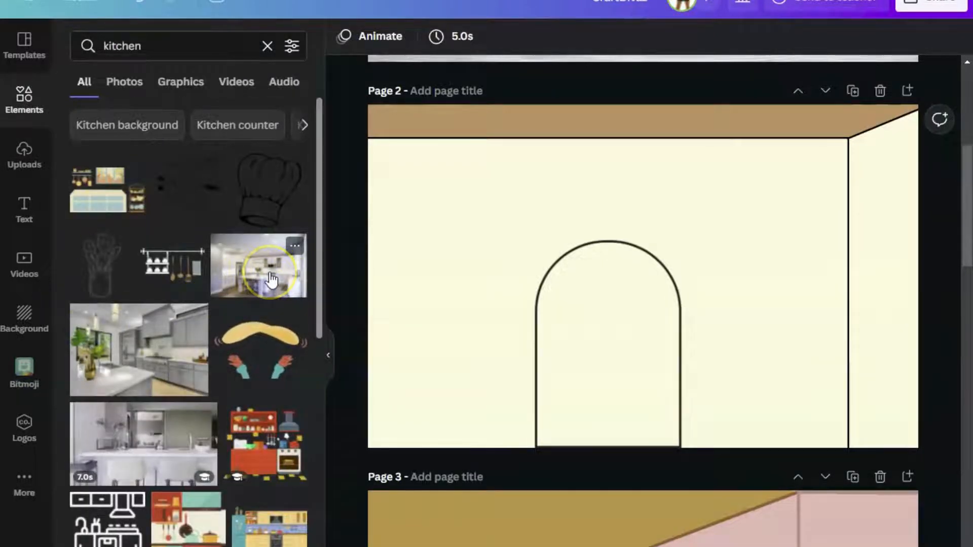
click(164, 354)
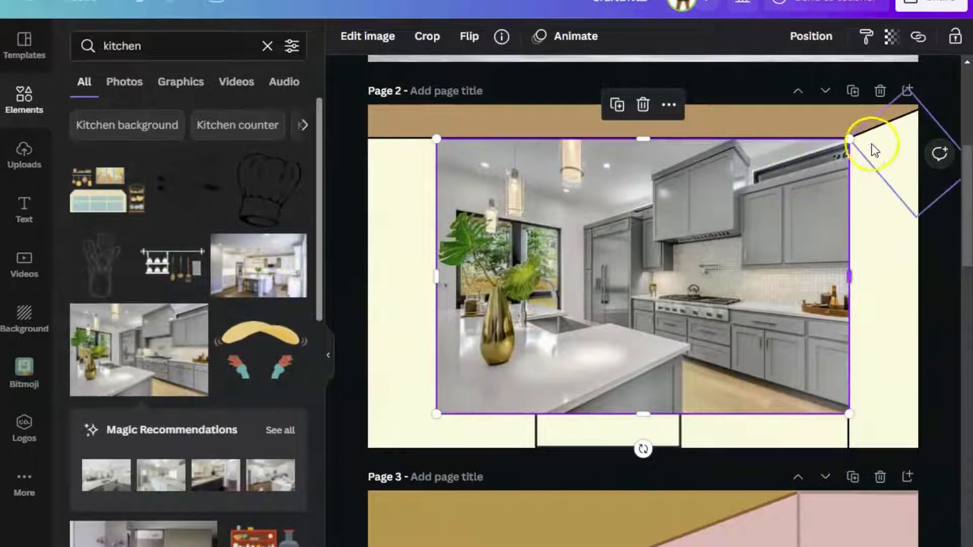
key(Delete)
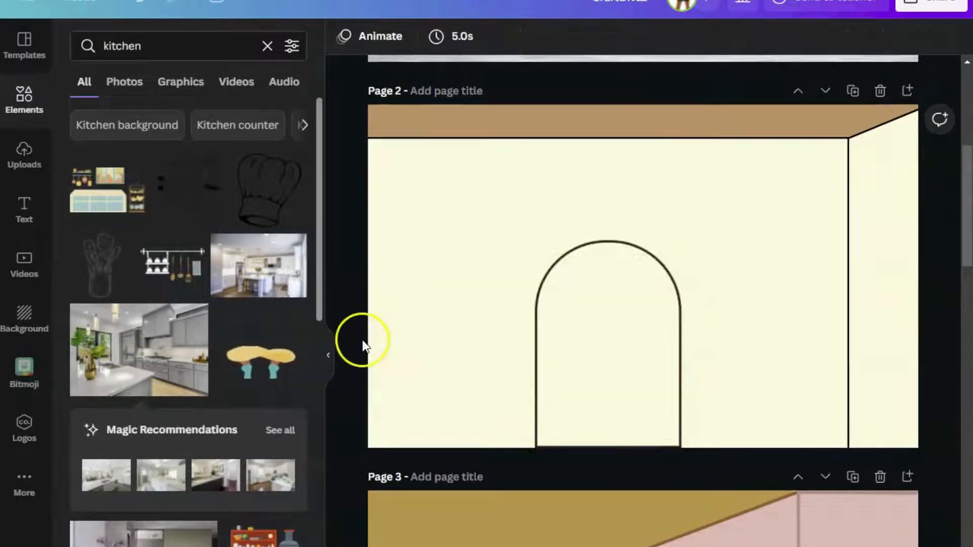
- Try the yellow kitchen illustration with the teal fridge over the arched doorway, removing it again
scroll(262, 362, down, 6)
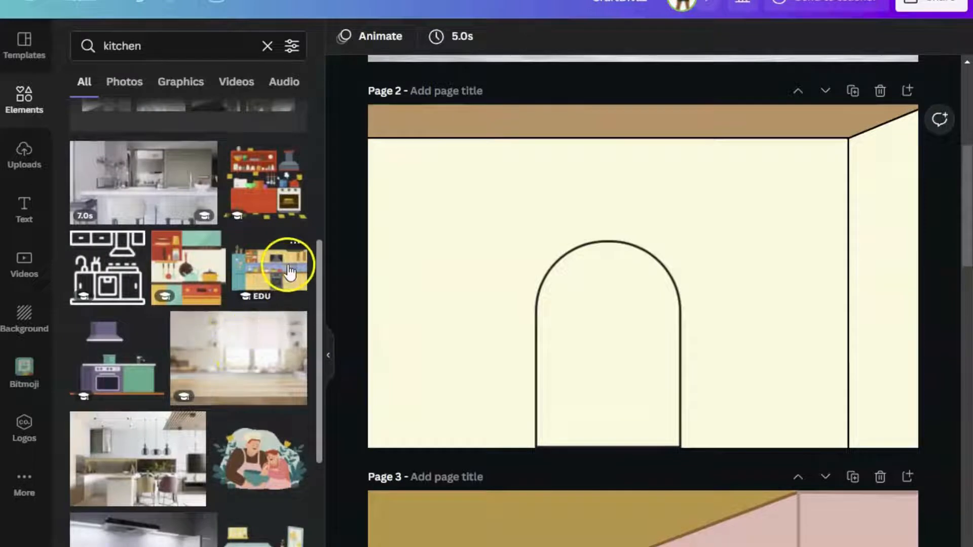
click(288, 272)
drag(628, 315, 598, 327)
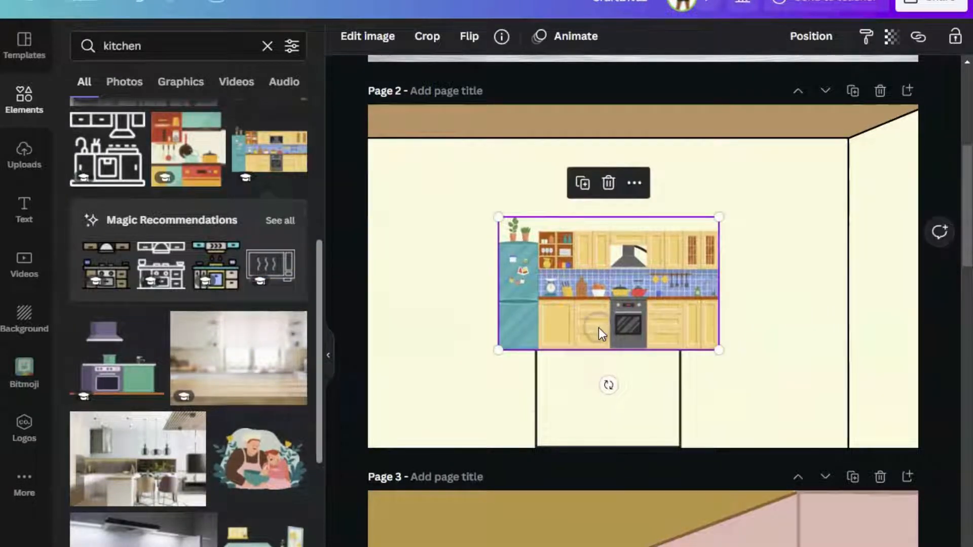
key(Delete)
scroll(243, 391, down, 3)
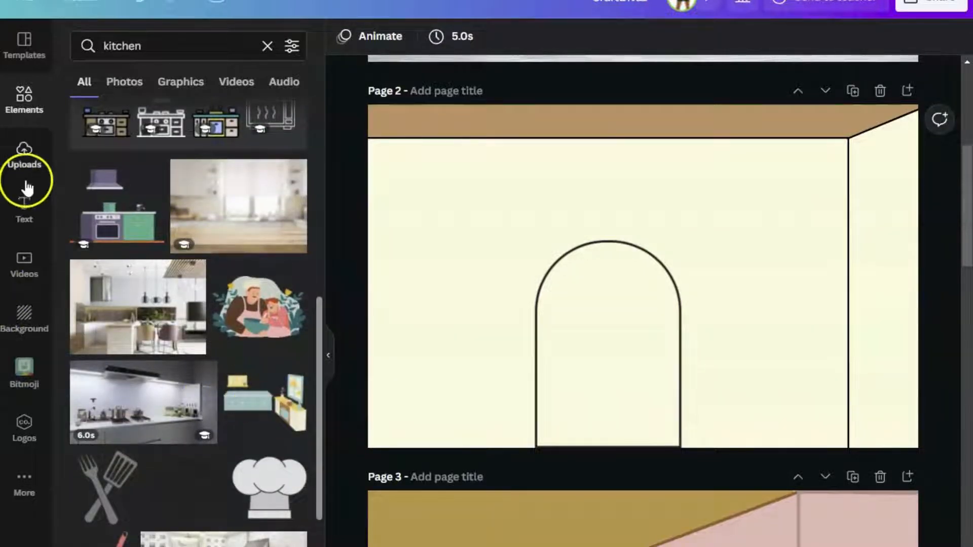
scroll(243, 365, down, 15)
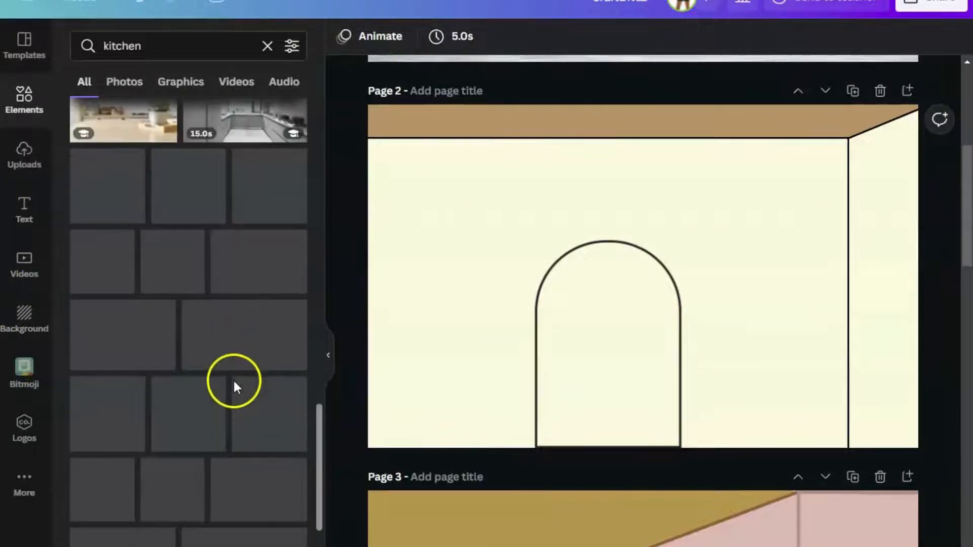
- Search the full set of frames for "arch" and insert the rounded arch frame with the gold border
click(267, 46)
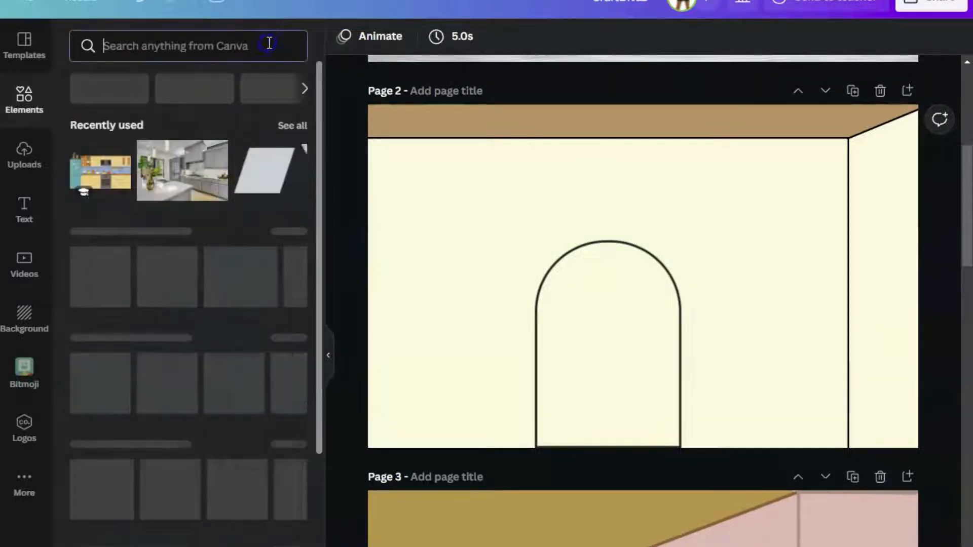
scroll(254, 202, down, 10)
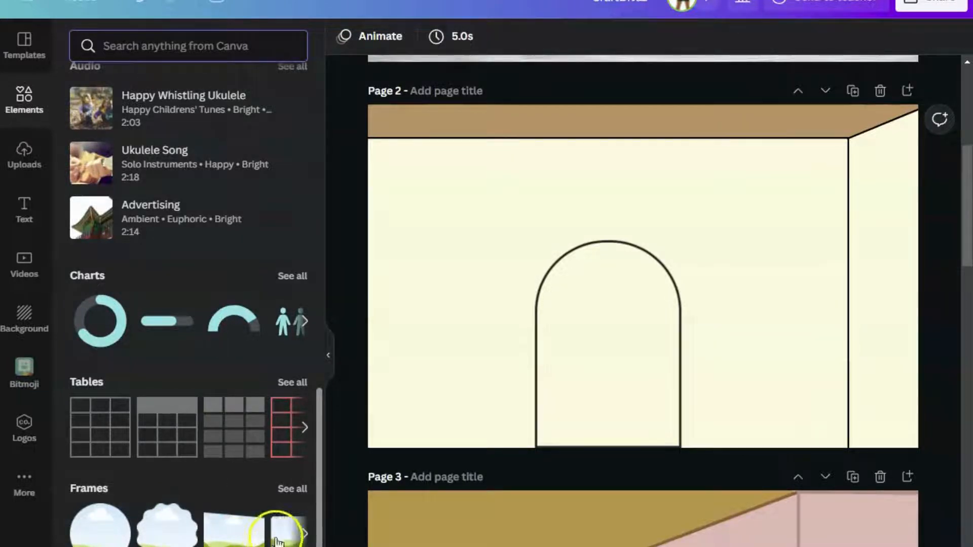
click(293, 489)
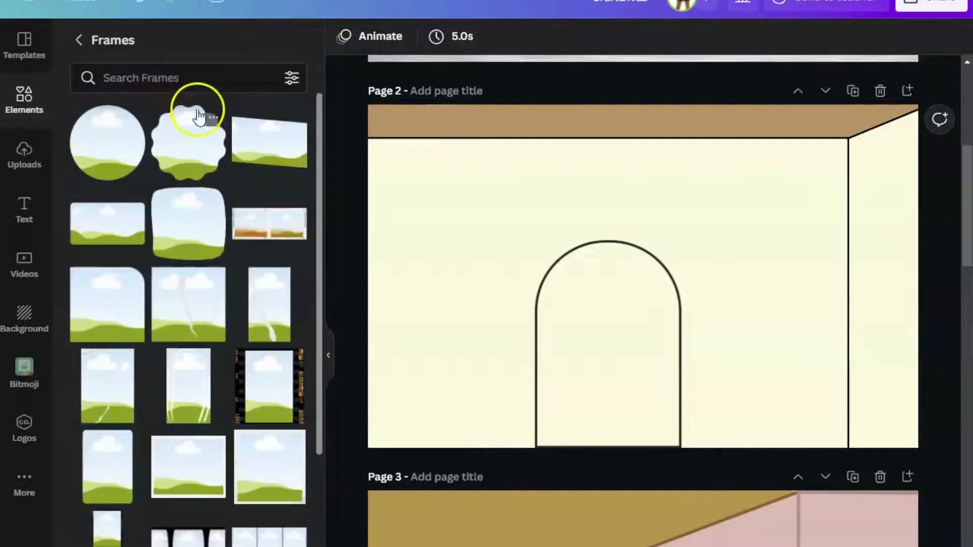
click(207, 83)
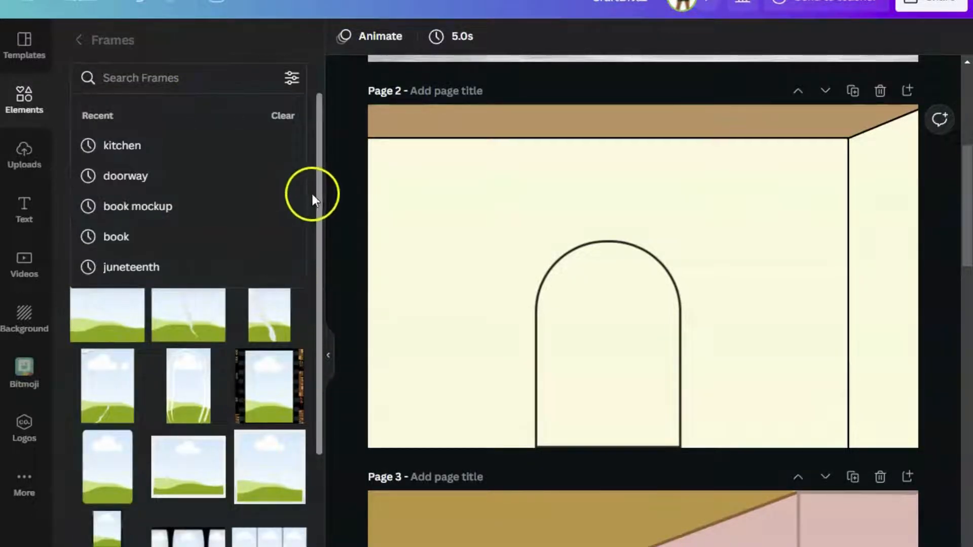
click(320, 205)
click(215, 81)
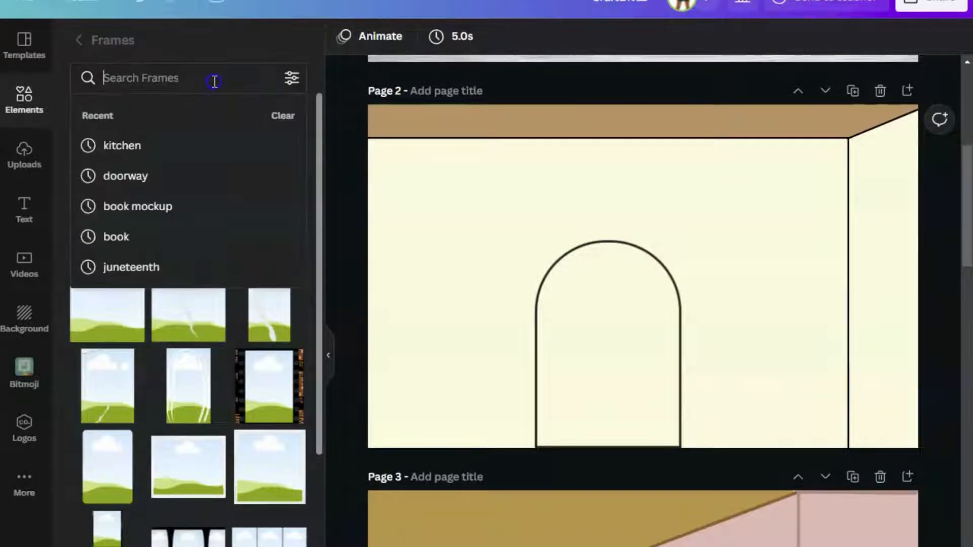
text(arch)
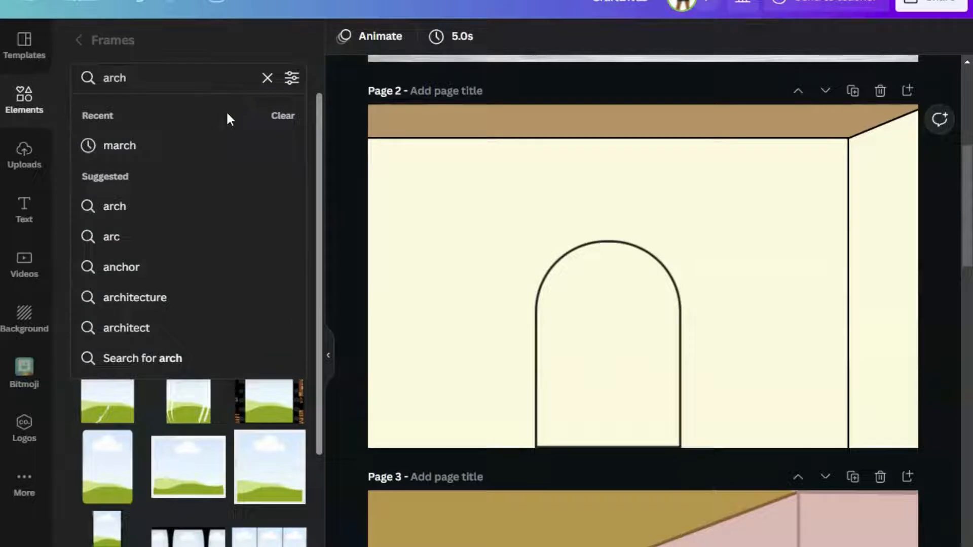
click(251, 199)
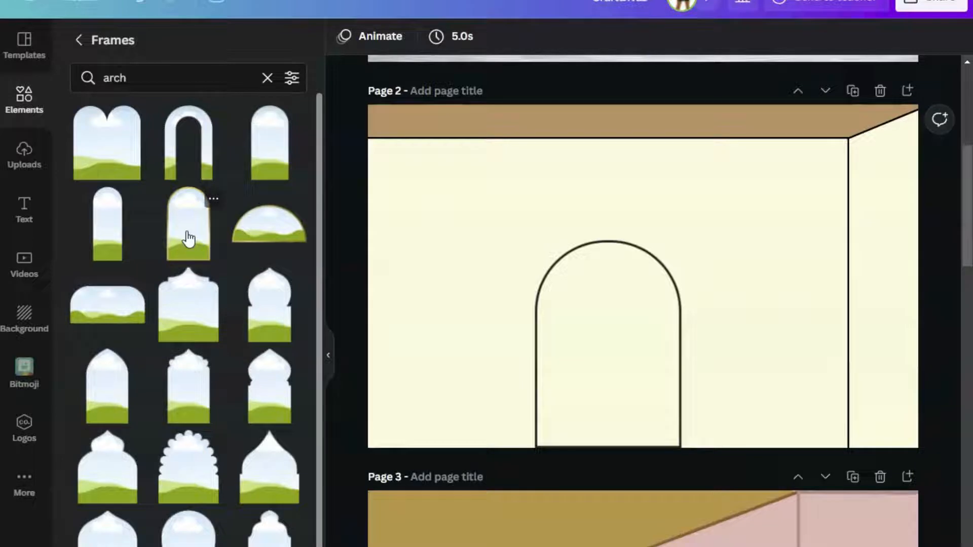
scroll(168, 388, down, 2)
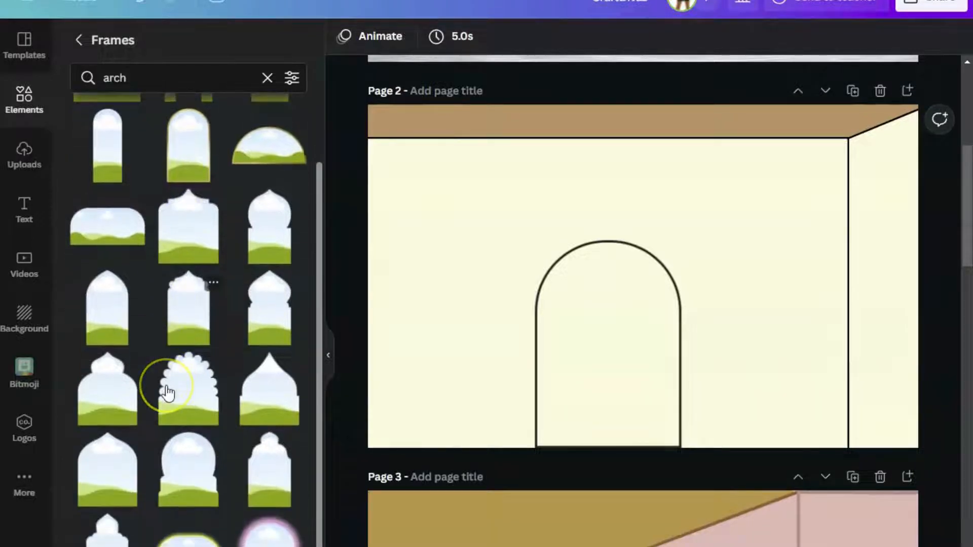
scroll(167, 392, up, 2)
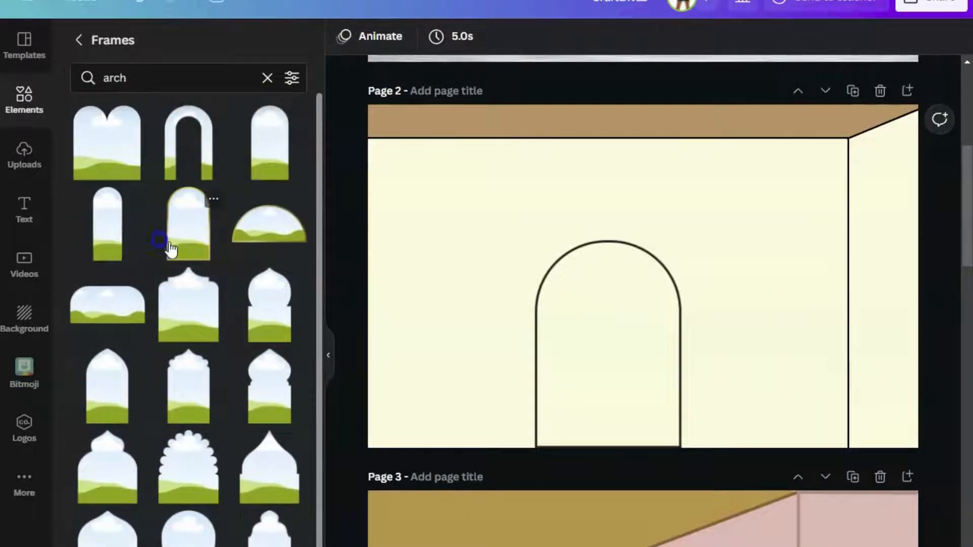
click(170, 245)
- Delete the black arch outline and put the gold arch frame in its place, enlarged and standing on the page's lower edge
click(531, 337)
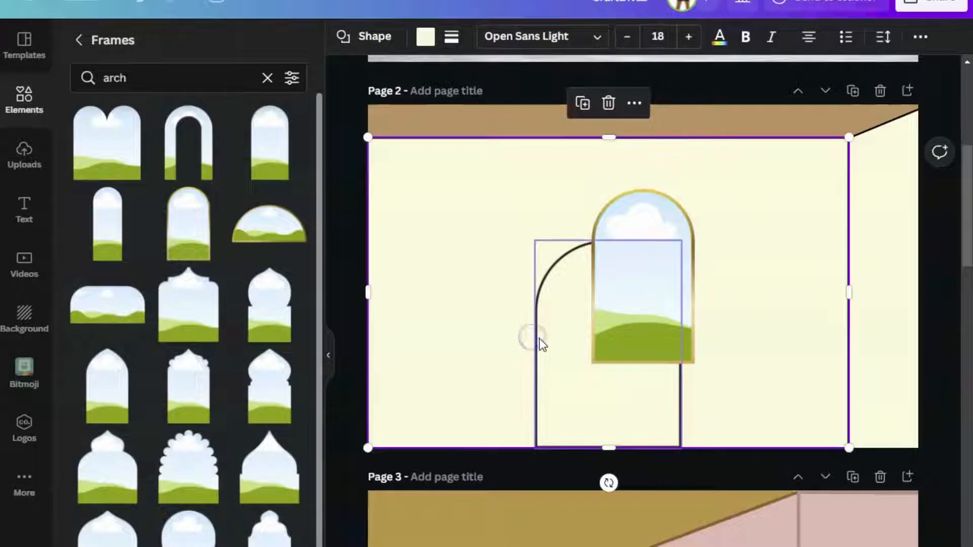
click(540, 339)
key(Delete)
drag(626, 304, 554, 383)
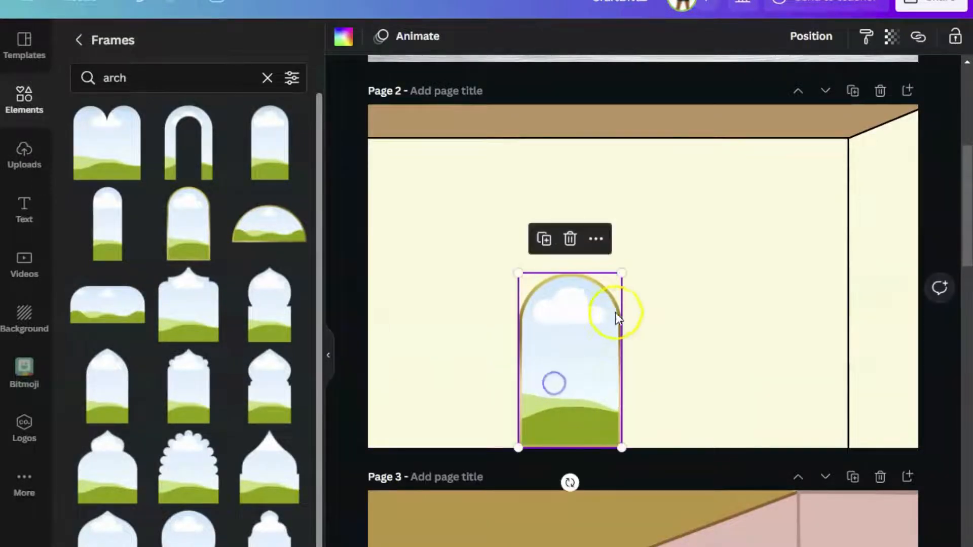
drag(624, 270, 692, 190)
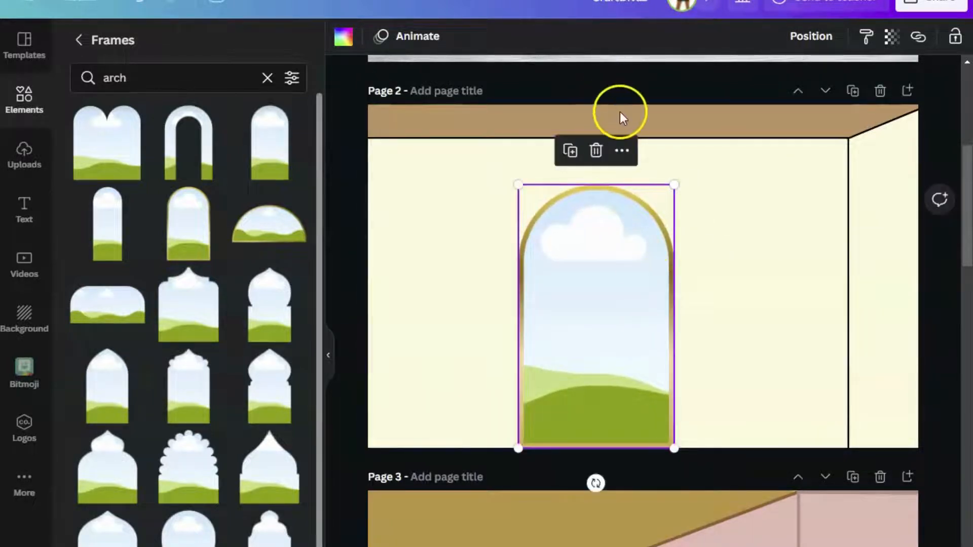
click(722, 179)
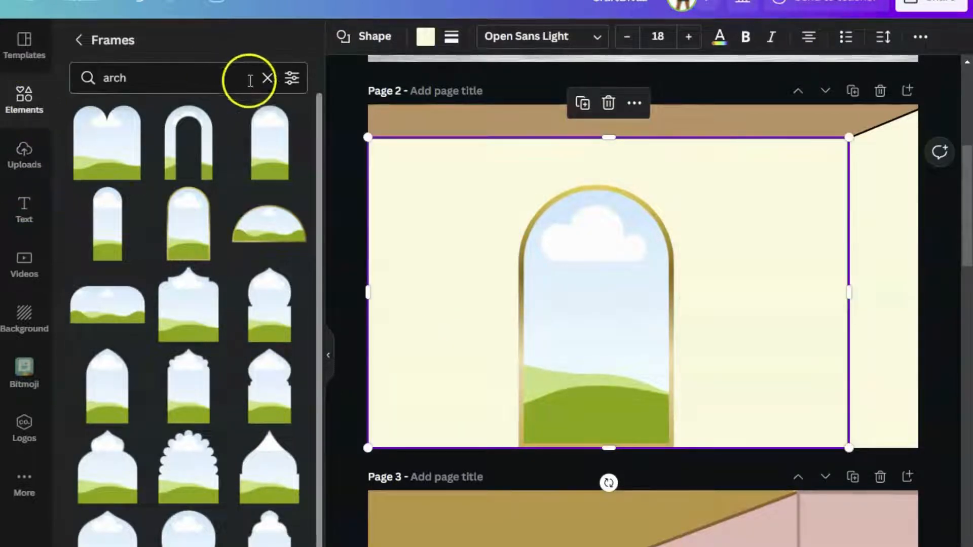
- Leave the frames collection and search all elements for "kitchen"
click(267, 78)
text(k)
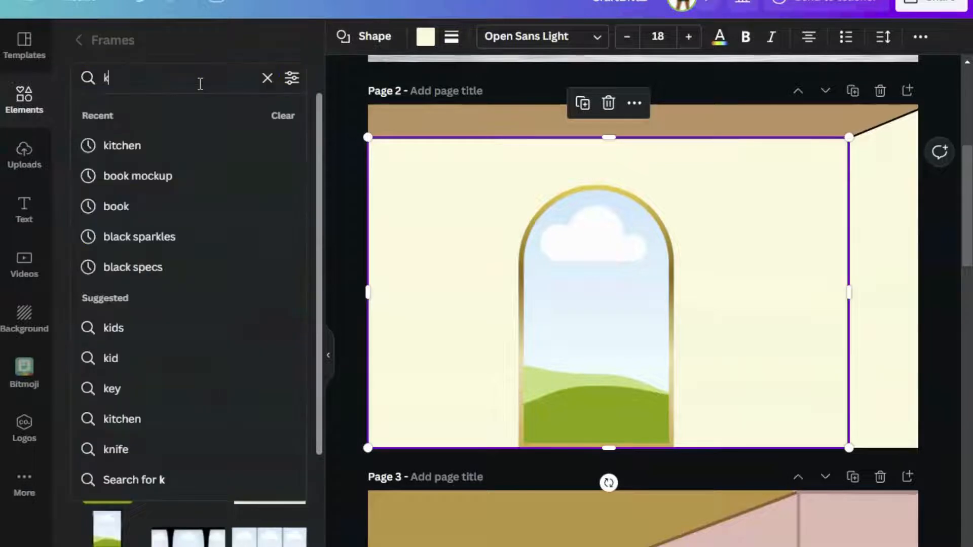
click(78, 42)
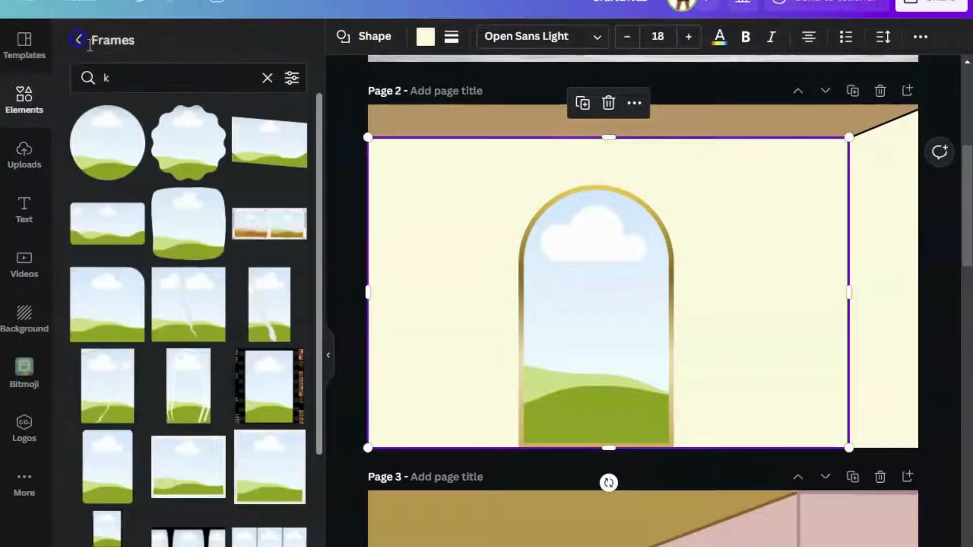
click(89, 45)
click(151, 55)
text(itchen)
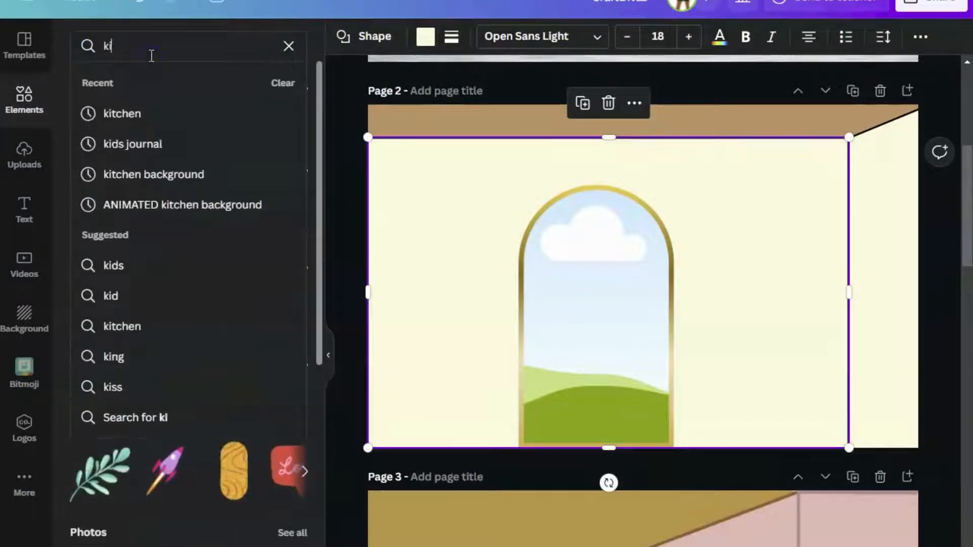
key(Return)
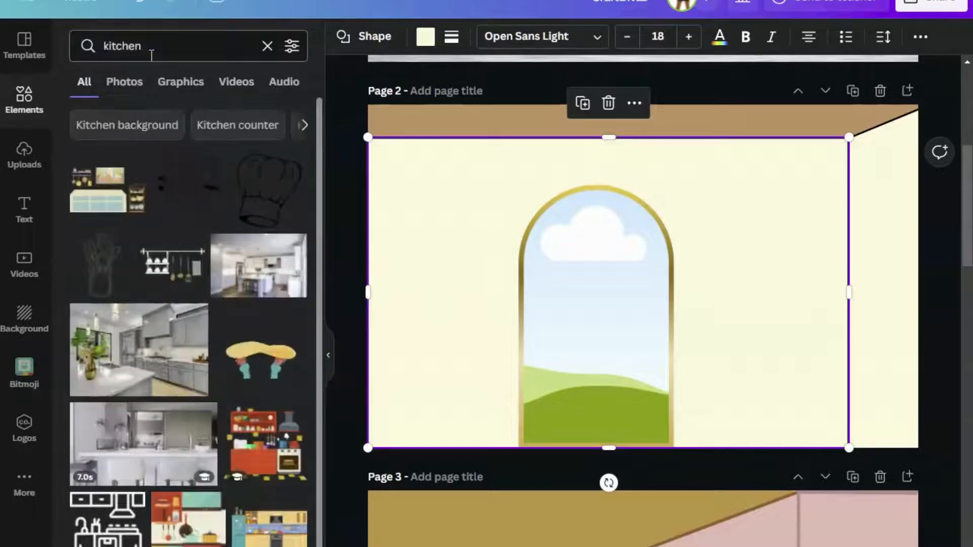
click(176, 37)
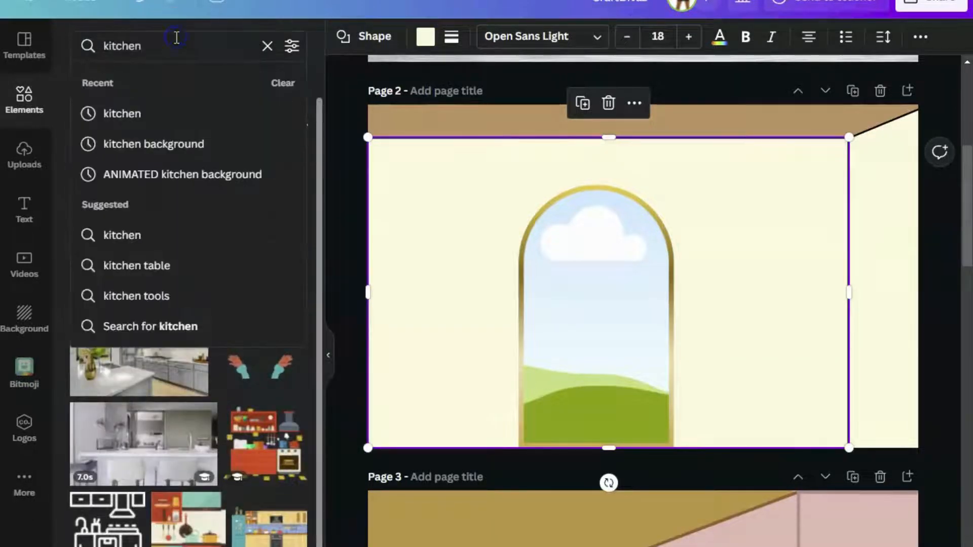
- Search the elements for "kitchen background" and browse down to the kitchen illustrations
click(161, 144)
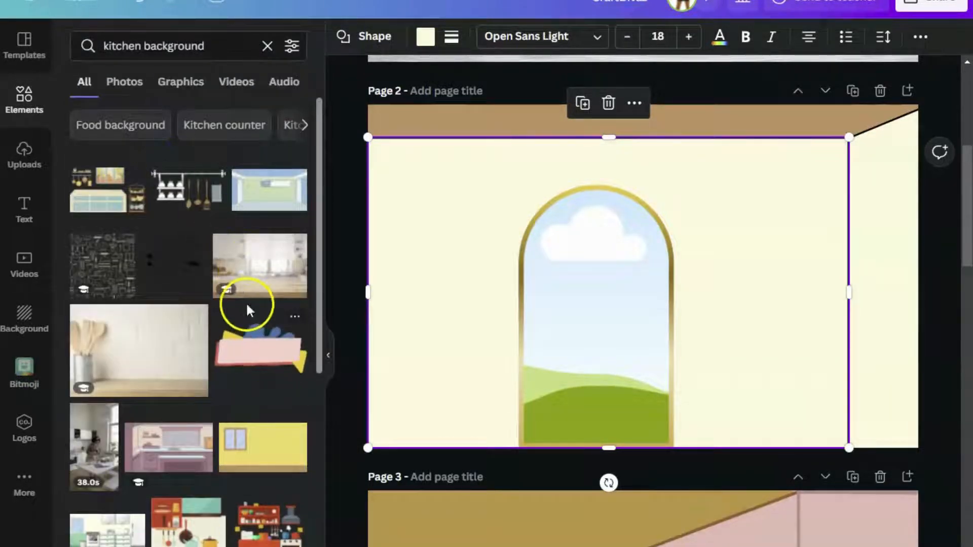
scroll(234, 377, down, 2)
scroll(233, 377, down, 10)
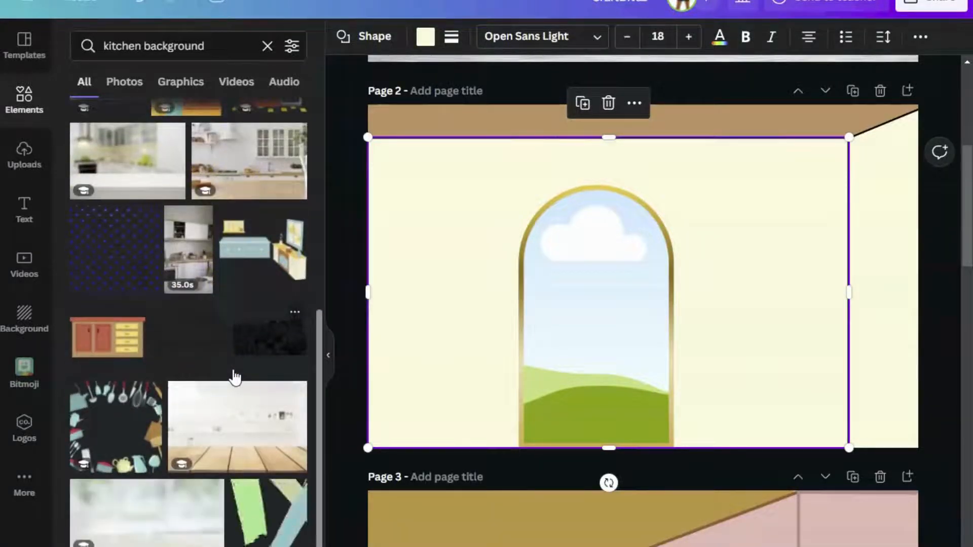
scroll(234, 378, down, 3)
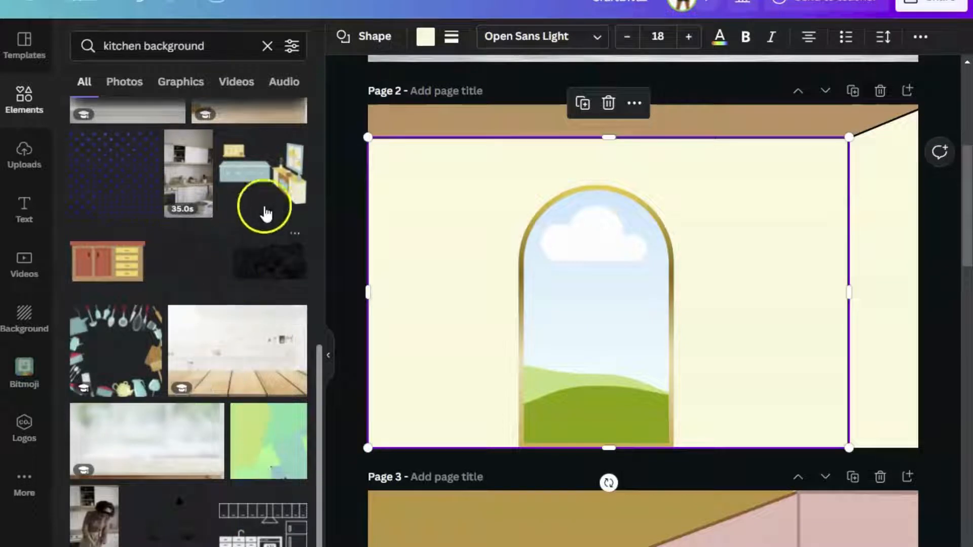
scroll(282, 224, down, 3)
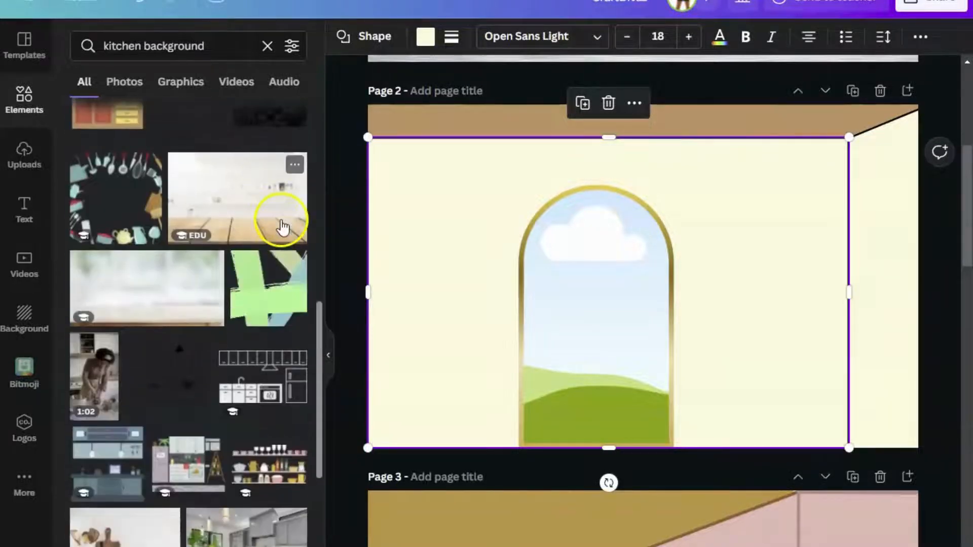
scroll(259, 264, down, 3)
- Try the grey-fridge kitchen illustration and the recommended teal-cabinet one over the gold arch frame, deleting the first
drag(192, 317, 573, 304)
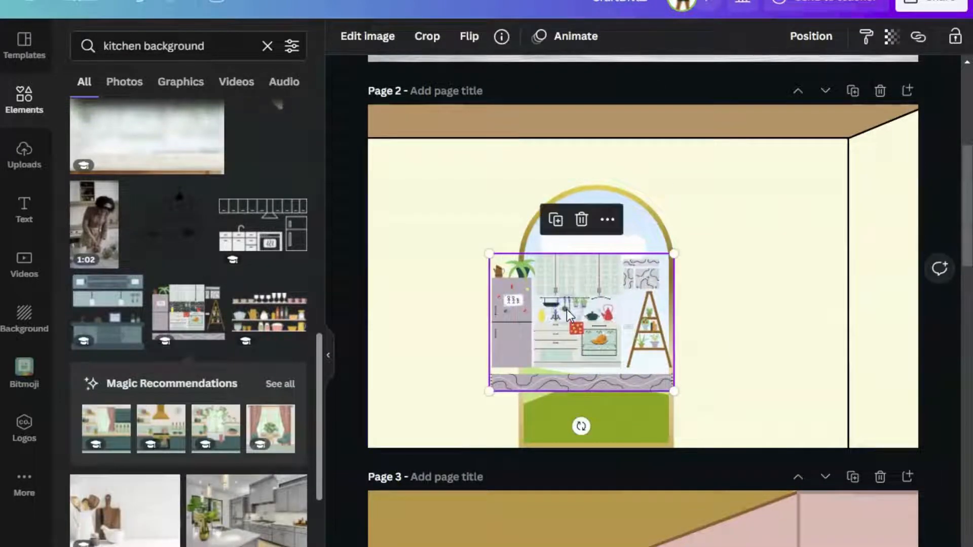
key(Delete)
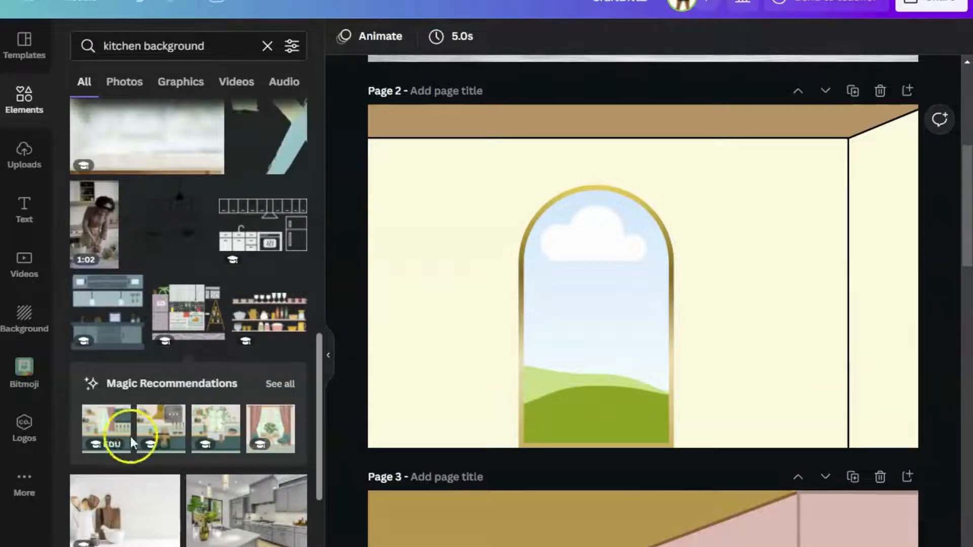
drag(120, 425, 588, 319)
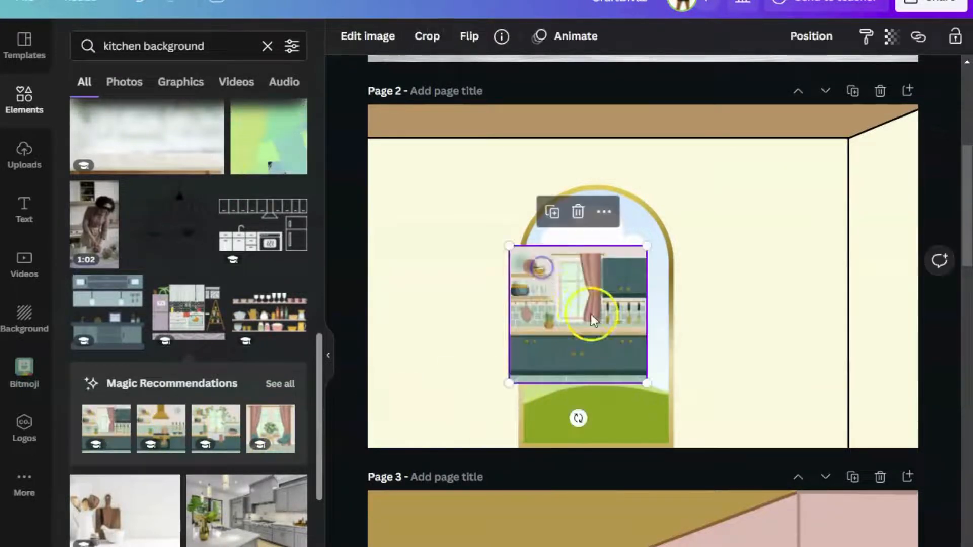
mouse_move(622, 281)
mouse_down()
mouse_move(615, 259)
mouse_move(613, 271)
mouse_up()
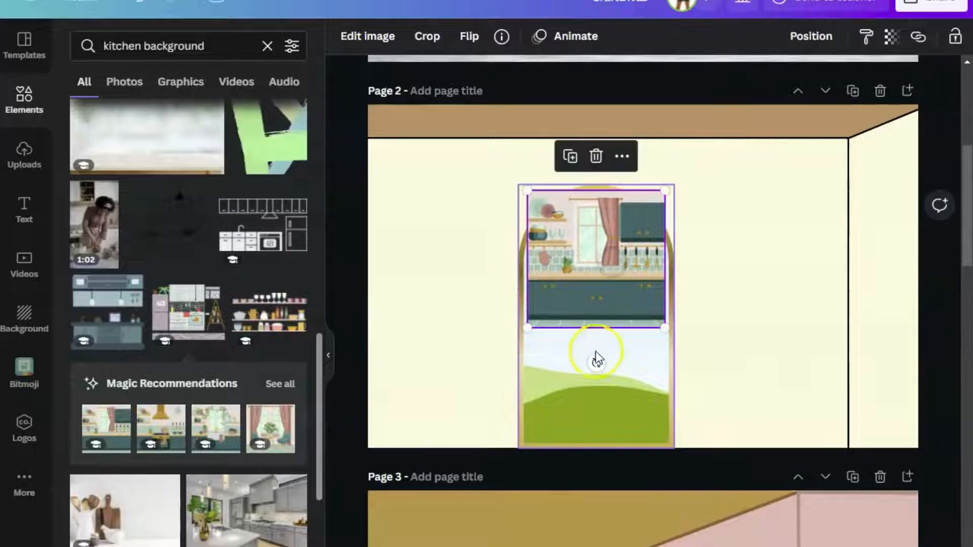
drag(576, 318, 581, 430)
drag(656, 323, 653, 234)
drag(626, 373, 621, 378)
drag(686, 276, 685, 275)
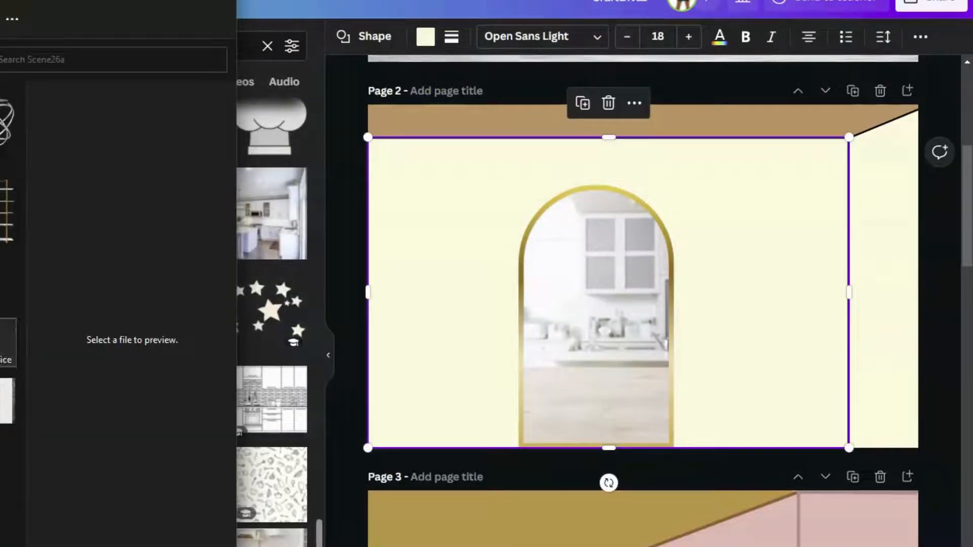
- Upload the round gold rug image from the Scene26a folder and add the white sofa from the furniture folder to page 2
drag(8, 343, 275, 370)
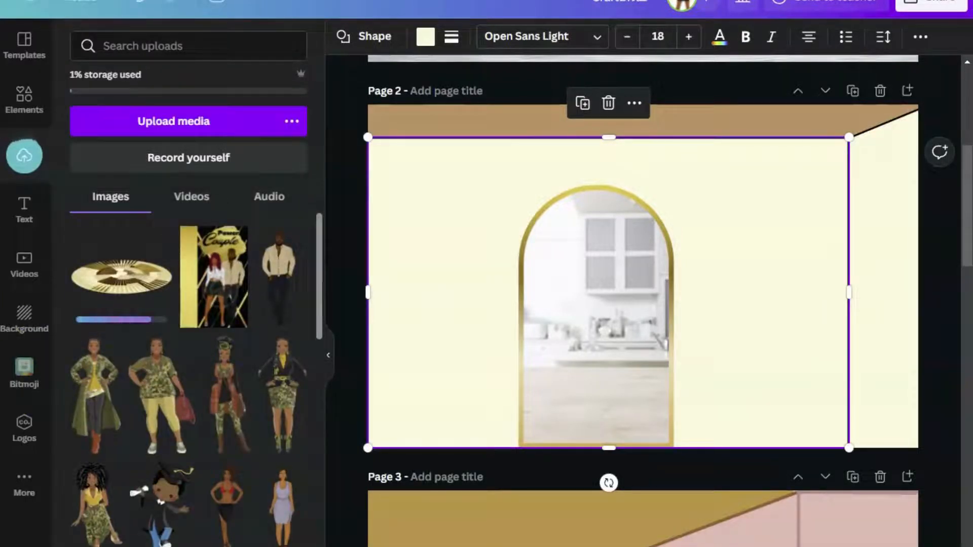
key(alt+Tab)
key(alt+Left)
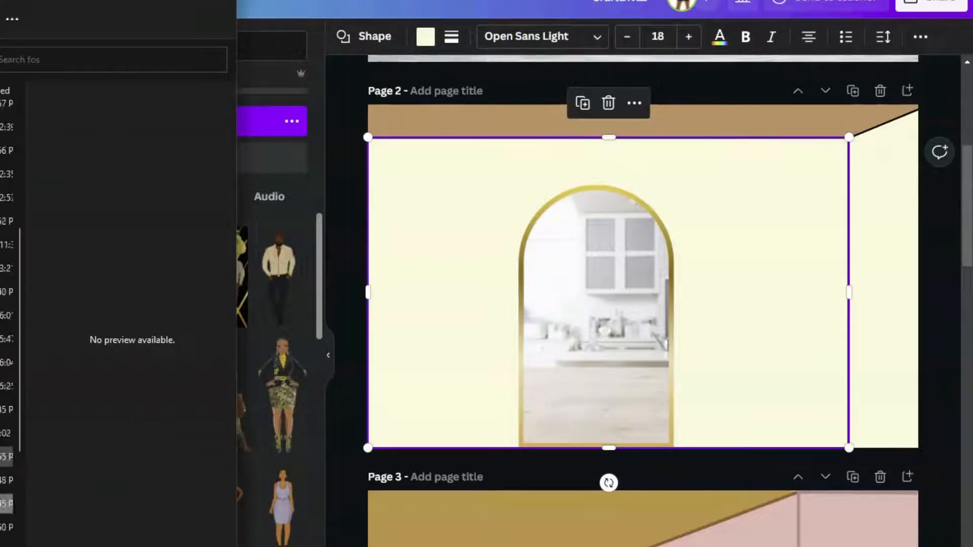
key(alt+Left)
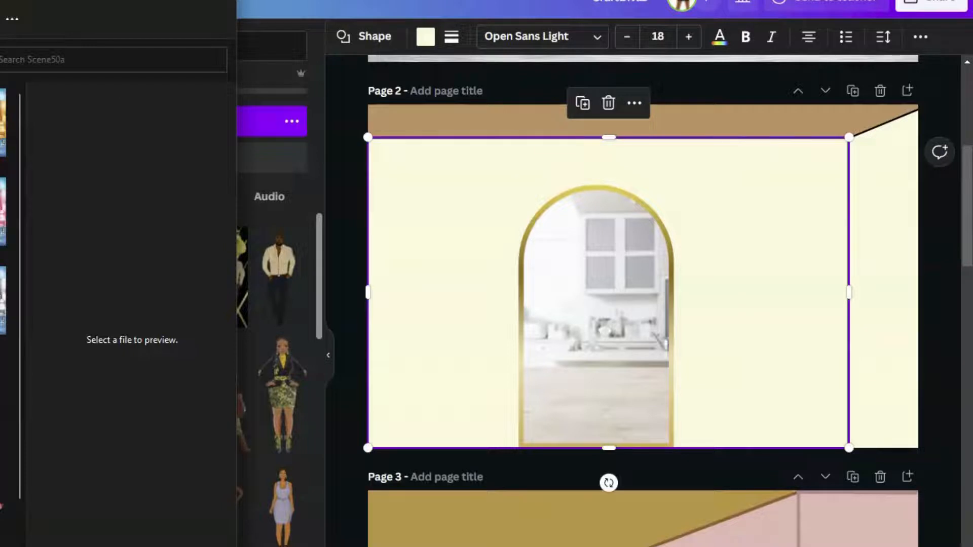
key(alt+Left)
scroll(7, 269, down, 4)
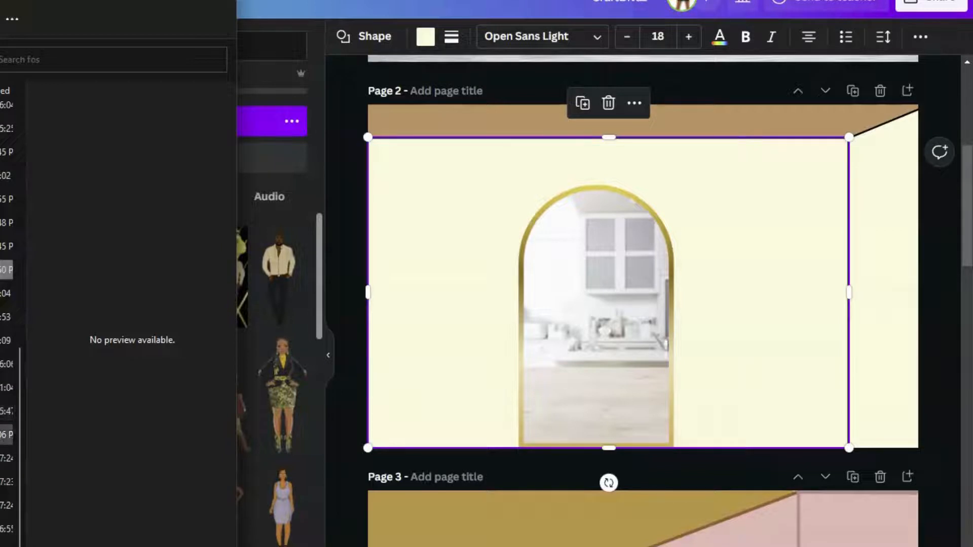
double_click(6, 341)
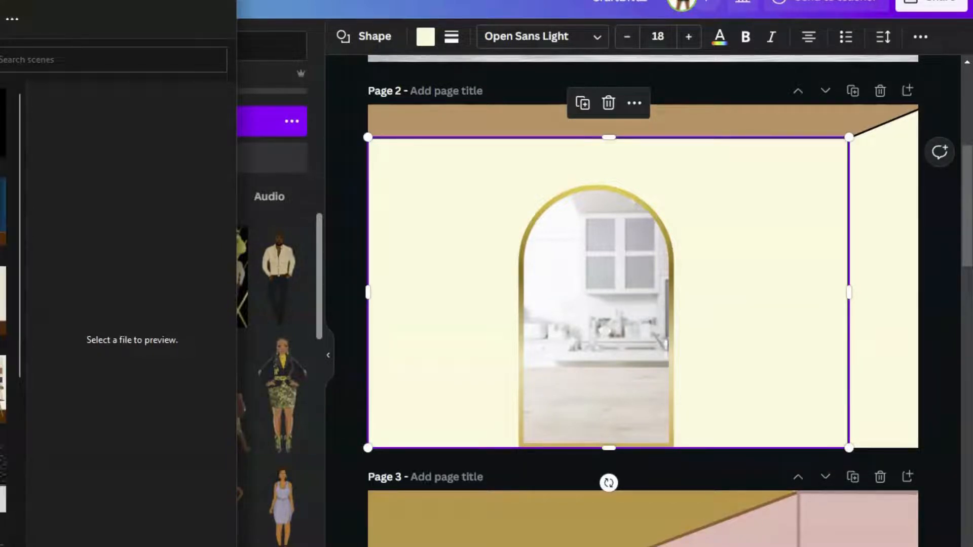
key(alt+Left)
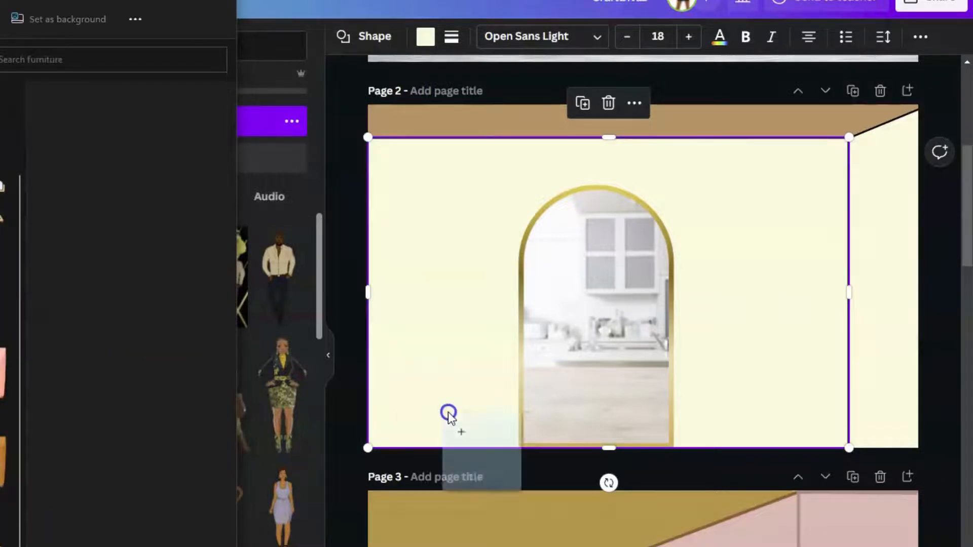
click(361, 401)
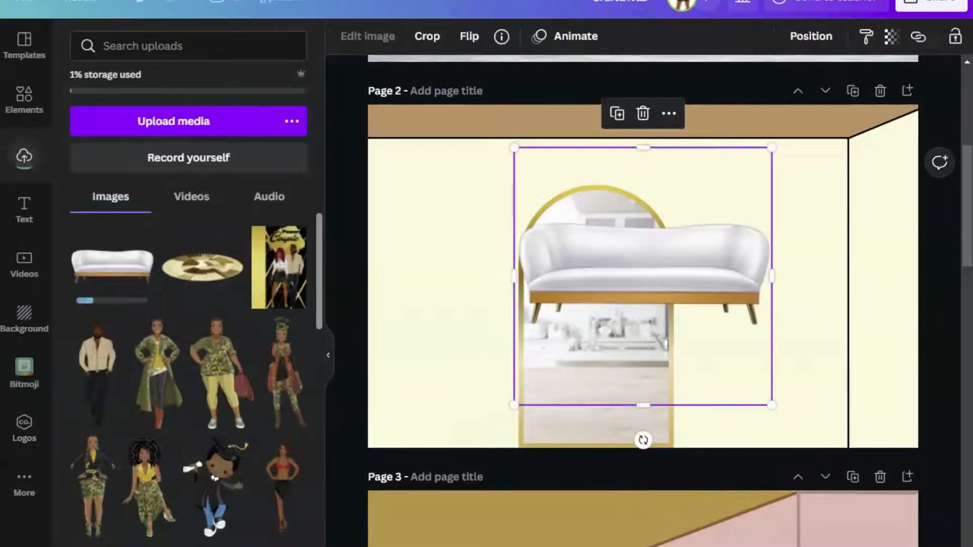
- Shrink the white sofa and place it at the page's lower edge to the right of the arch
drag(673, 277, 717, 348)
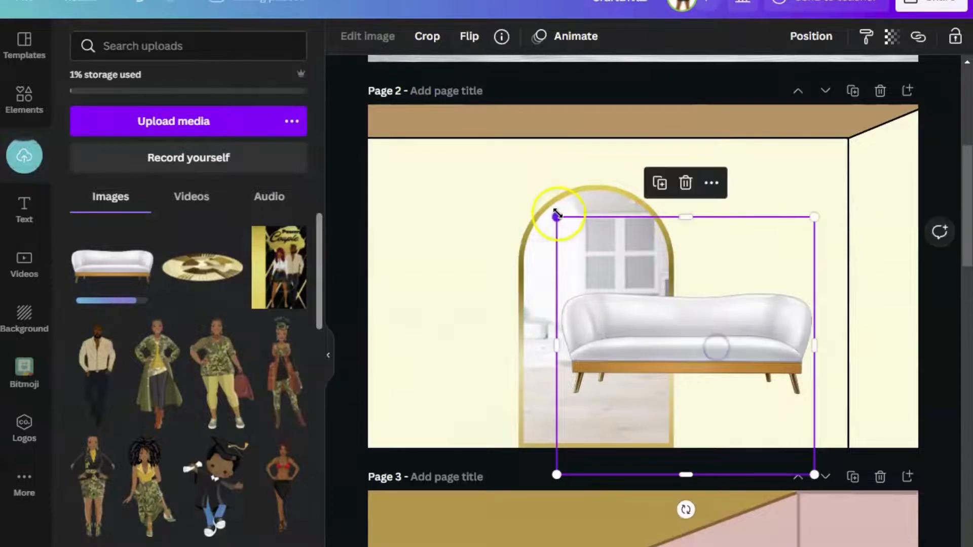
drag(558, 218, 656, 317)
drag(735, 395, 768, 430)
- Add the woman with the head wrap and long plaid vest, shrunk and standing in front of the sofa
click(291, 381)
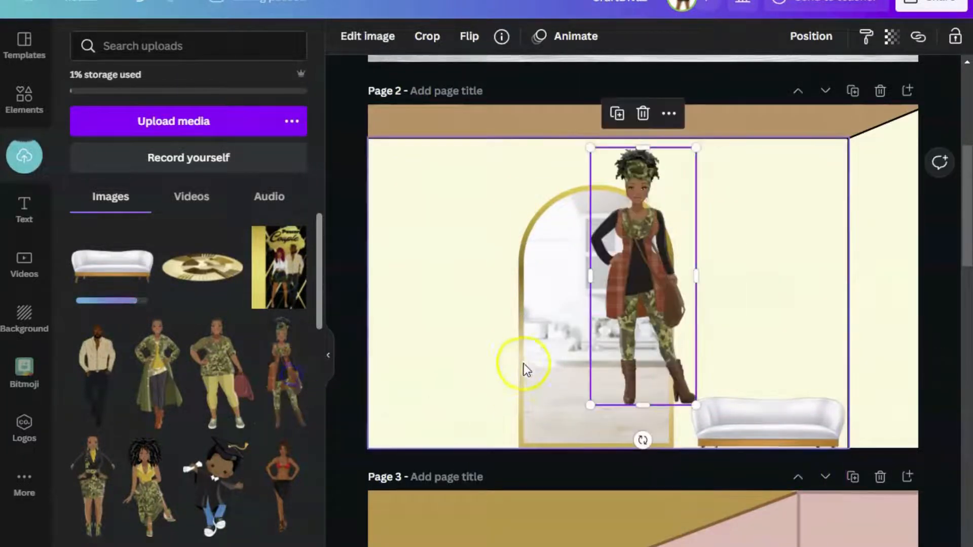
drag(646, 228, 472, 274)
drag(420, 192, 459, 260)
drag(515, 330, 752, 333)
- Enlarge the sofa to about 650 by 650 and fit it between the arch and the side wall
click(819, 412)
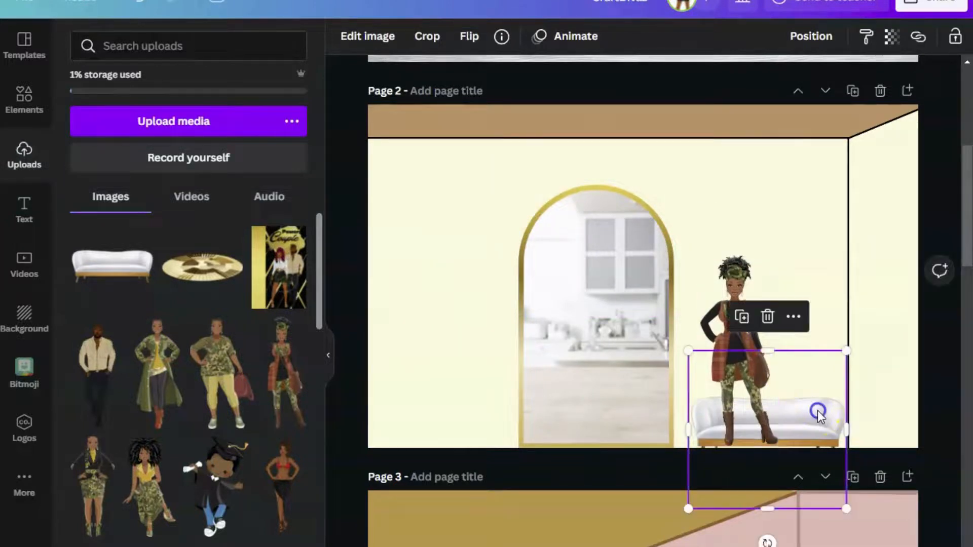
drag(847, 350, 869, 251)
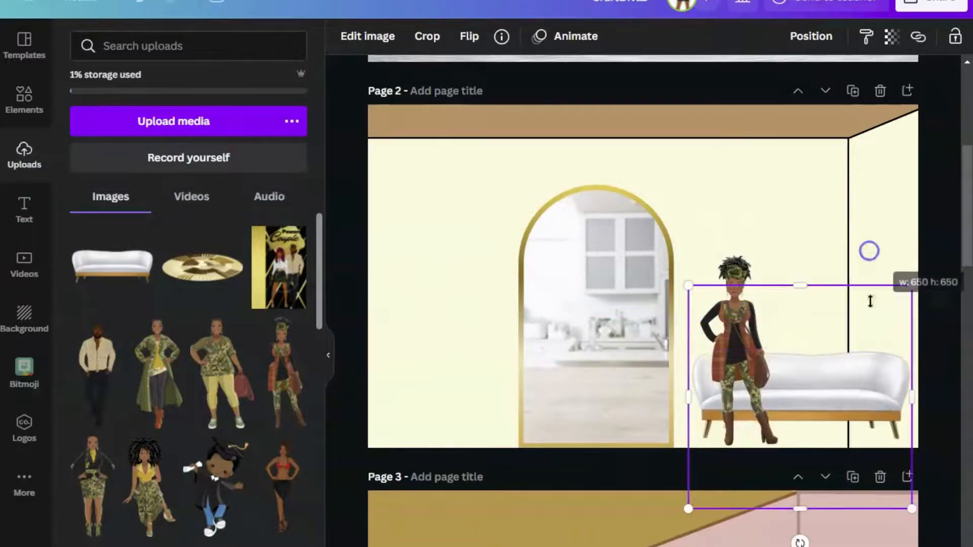
drag(858, 387, 842, 398)
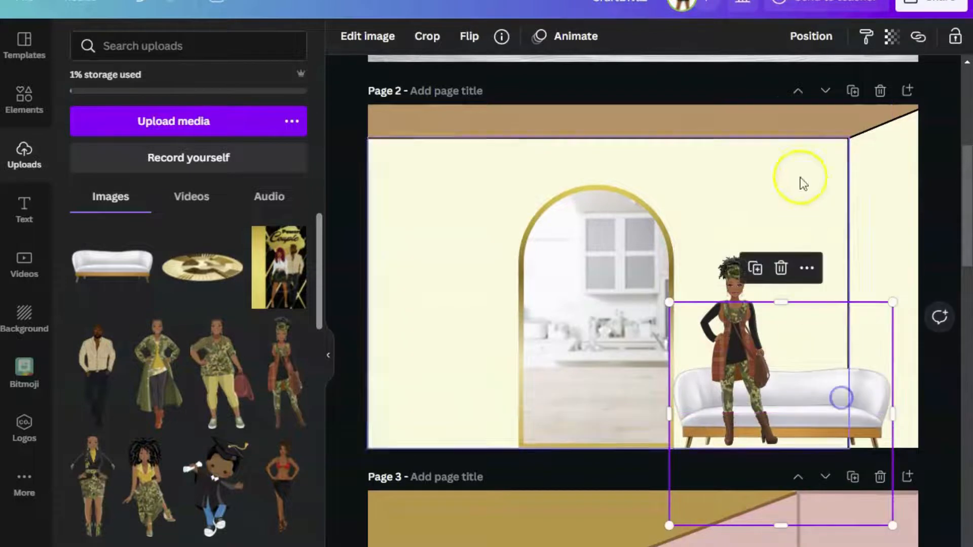
click(749, 80)
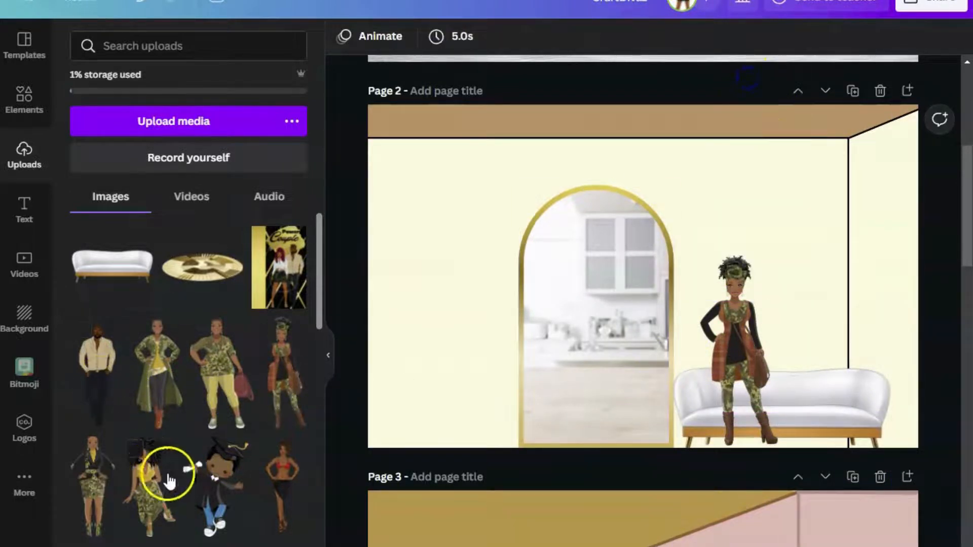
- Add the seated woman in the yellow top, shrink her and place her on the right half of the sofa
click(152, 494)
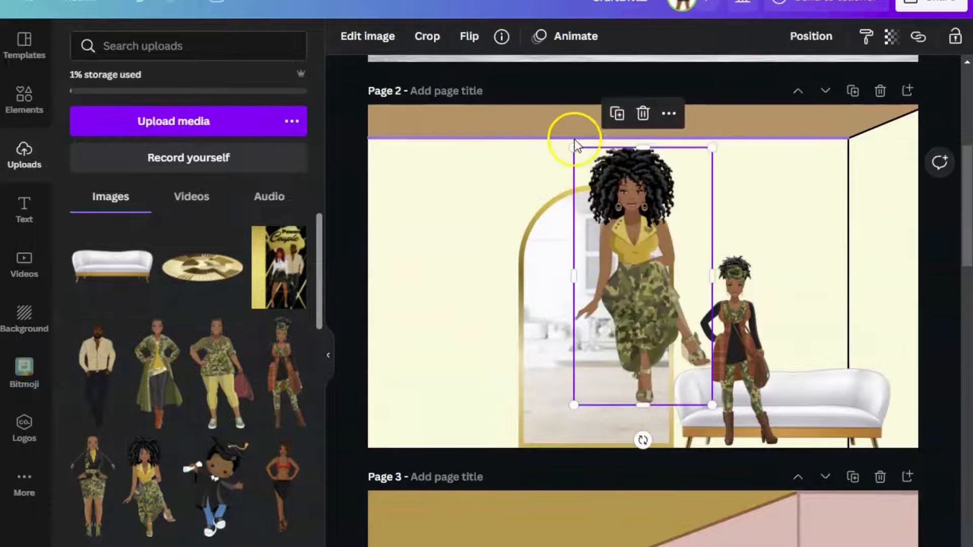
drag(576, 152, 651, 219)
drag(660, 294, 826, 370)
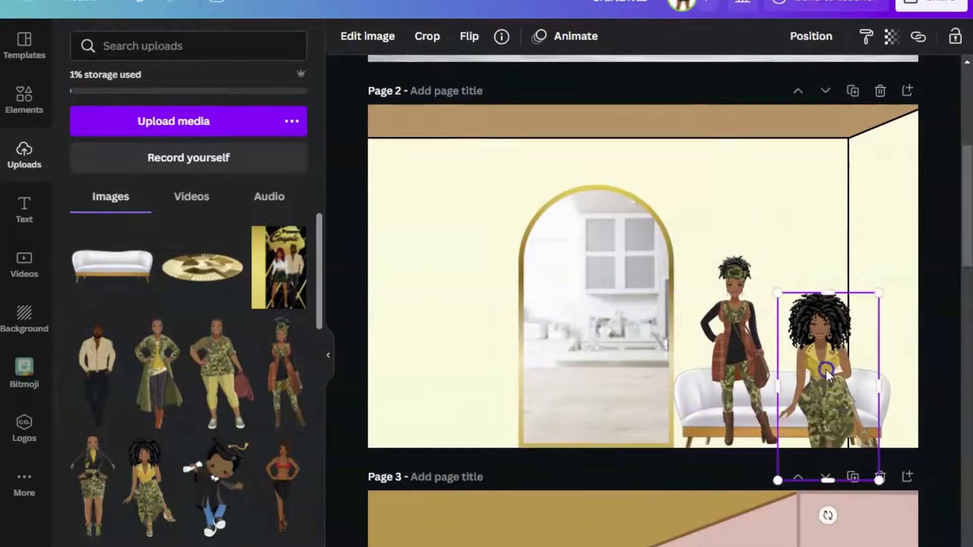
scroll(908, 283, down, 1)
scroll(893, 293, up, 1)
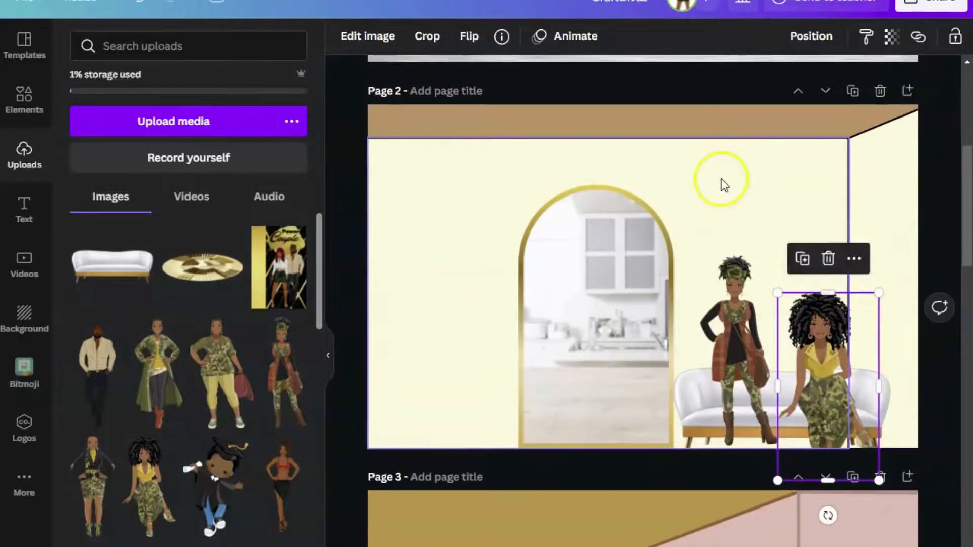
- Move the sofa up from the page's lower edge and raise the seated woman to match it
drag(705, 415, 687, 370)
click(812, 386)
drag(813, 386, 807, 362)
- Enlarge the standing woman with the head wrap and stand her just right of the arch
click(733, 352)
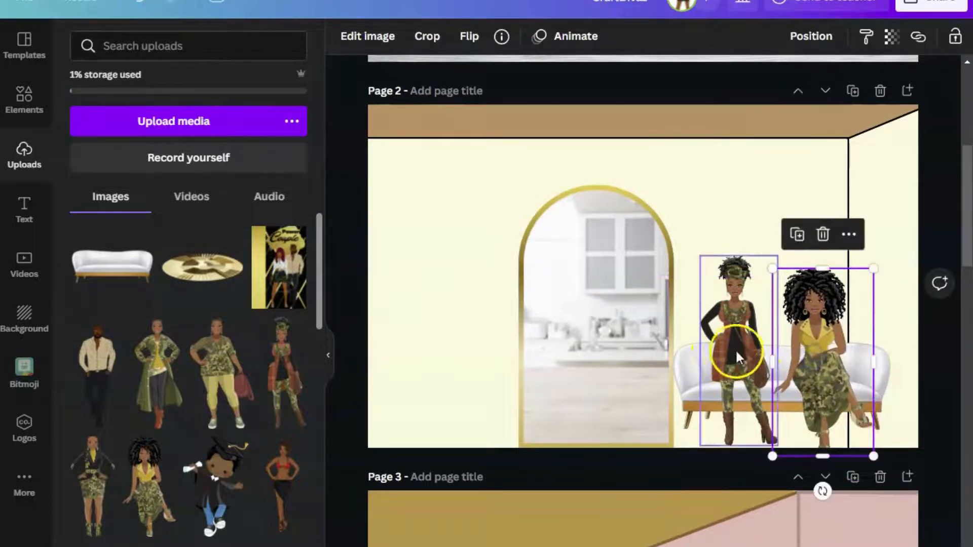
drag(728, 358, 711, 362)
drag(761, 256, 785, 201)
drag(741, 327, 739, 327)
- Enlarge the gold arch frame up to the ceiling line, keeping its base on the page's lower edge
click(610, 199)
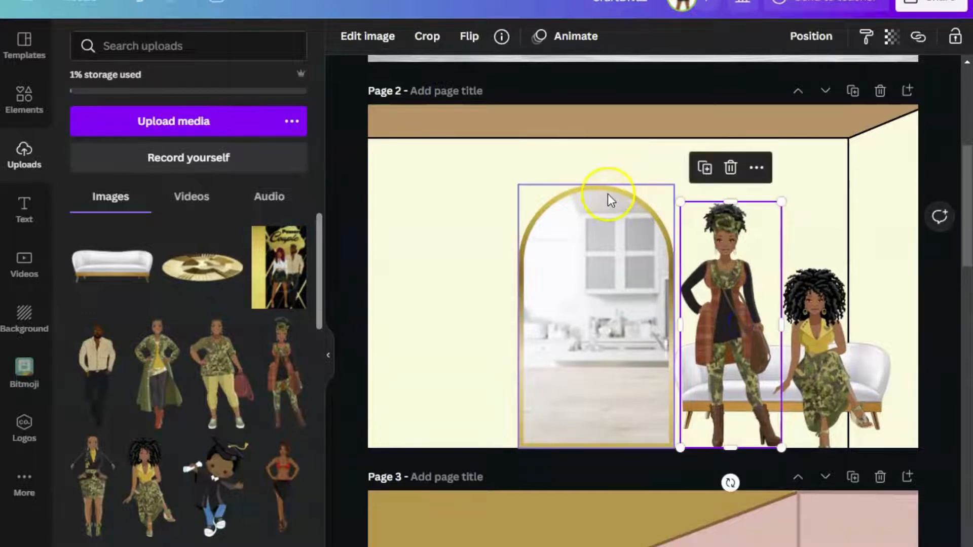
drag(515, 184, 505, 136)
click(739, 167)
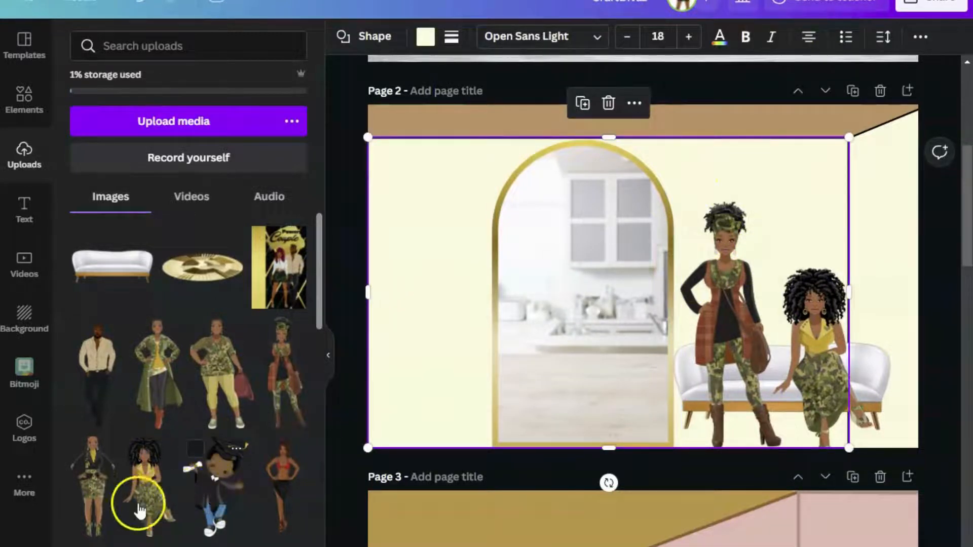
- Look through the uploaded images and place the woman in the black jacket and camouflage skirt left of the arch
scroll(135, 504, down, 3)
scroll(130, 512, down, 2)
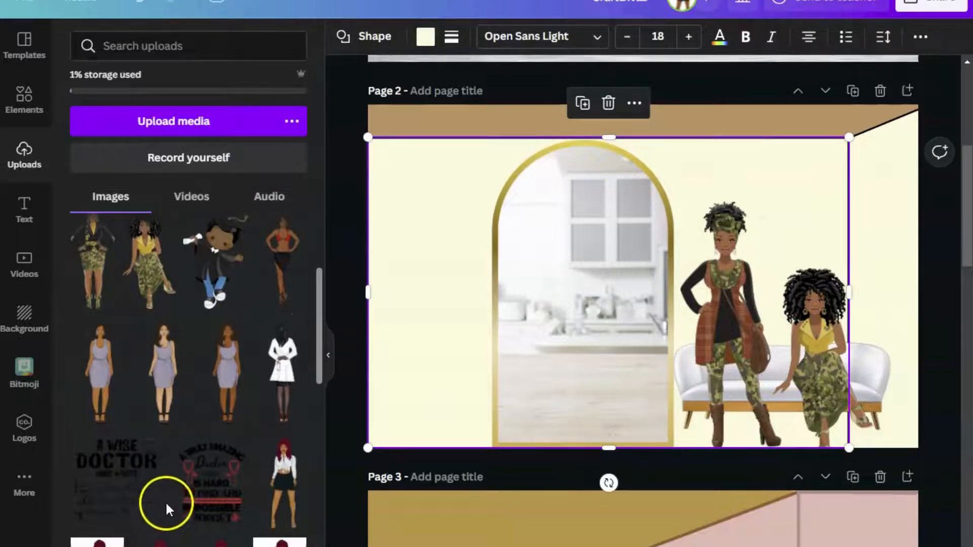
scroll(166, 509, down, 2)
scroll(165, 509, up, 3)
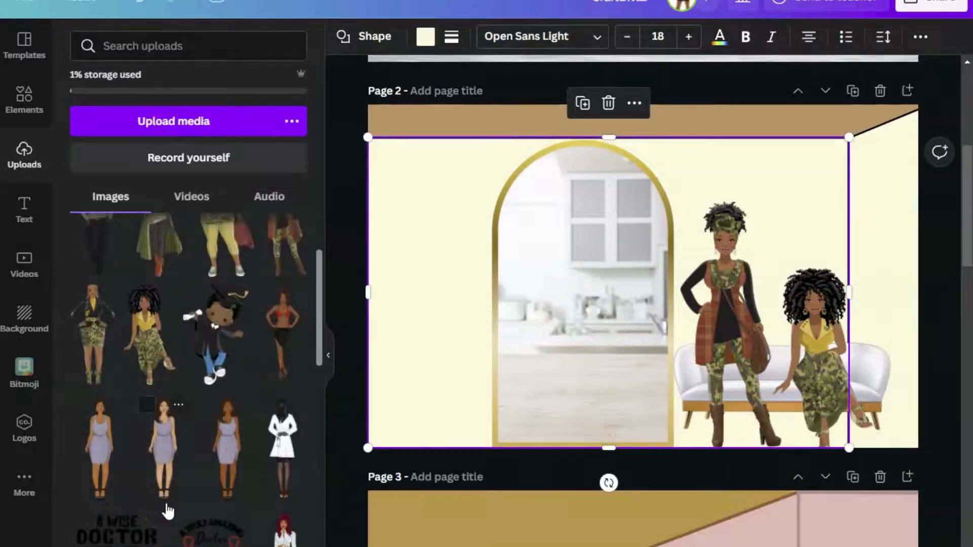
scroll(168, 512, up, 3)
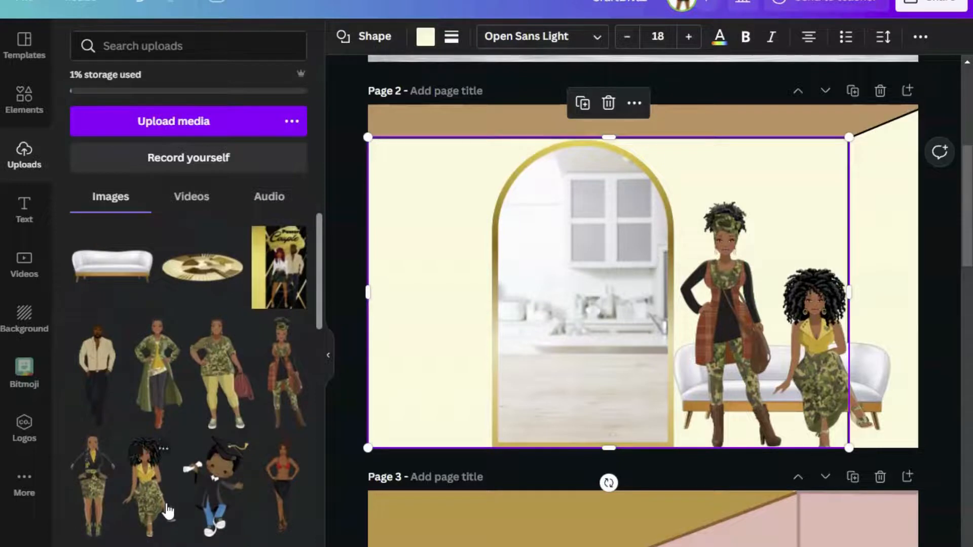
scroll(181, 458, down, 5)
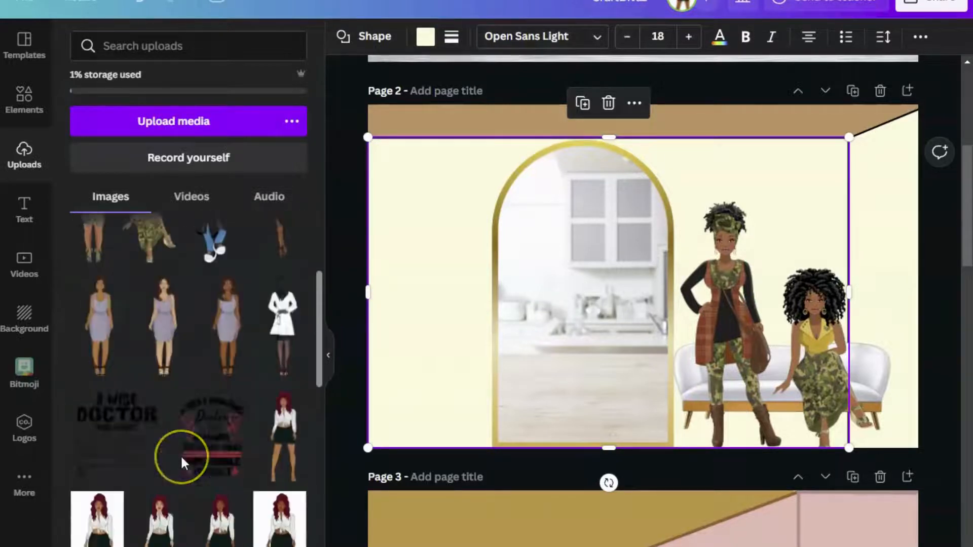
scroll(182, 458, up, 5)
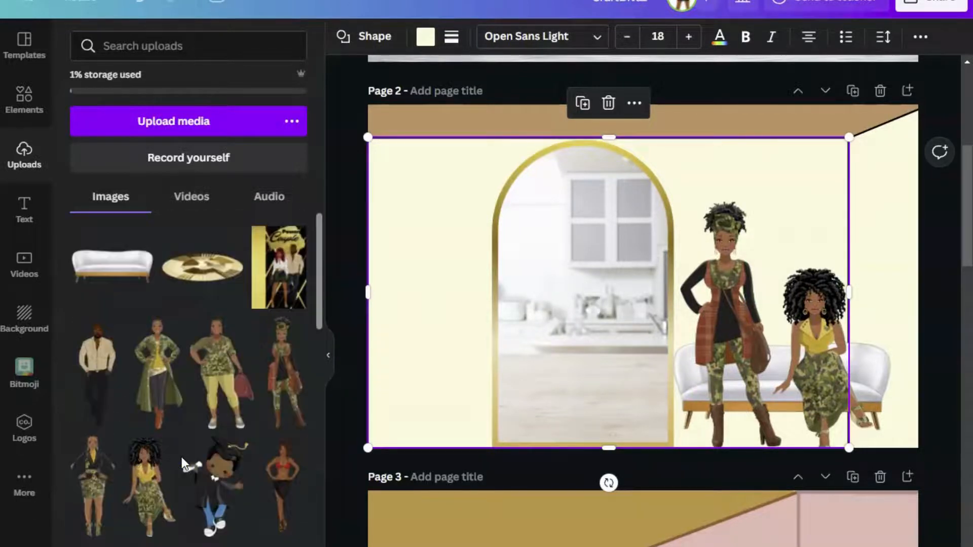
click(93, 482)
drag(632, 220, 419, 265)
- Search the elements library for "floor"
scroll(615, 495, down, 6)
scroll(532, 396, up, 6)
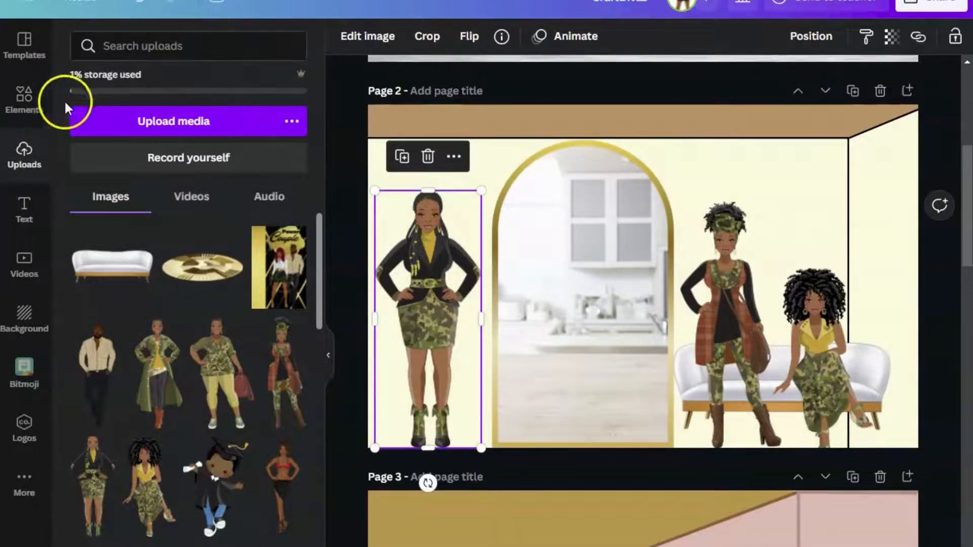
click(41, 99)
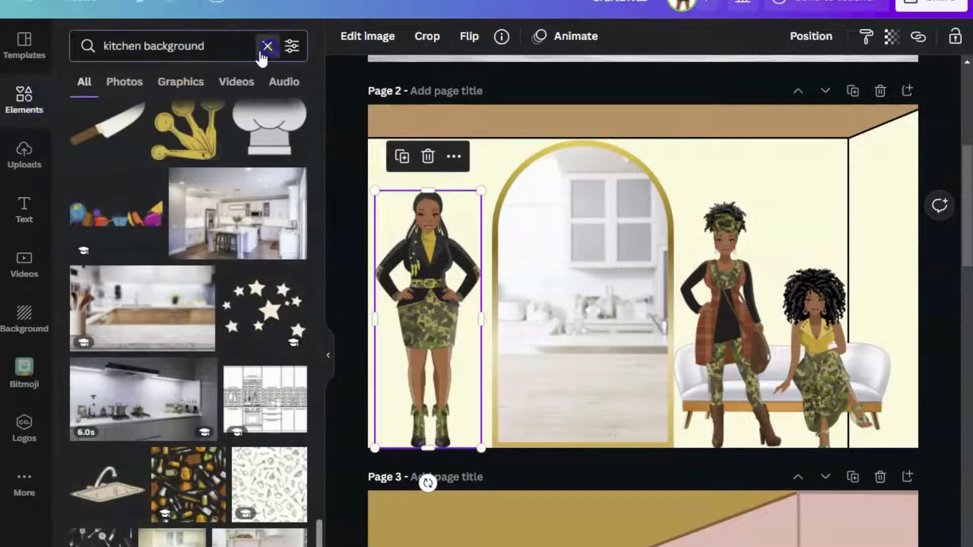
click(267, 46)
text(or)
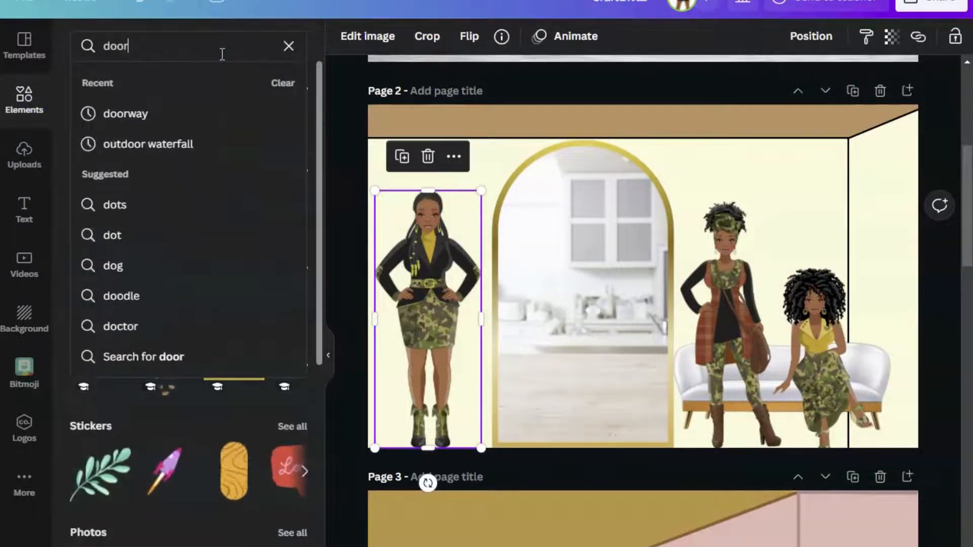
key(Return)
click(127, 45)
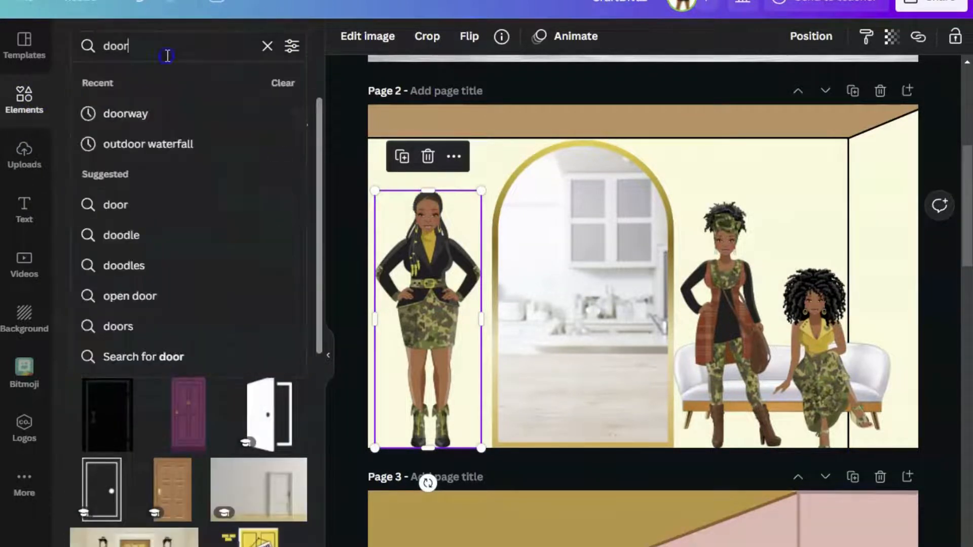
drag(127, 45, 81, 42)
text(floor)
key(Return)
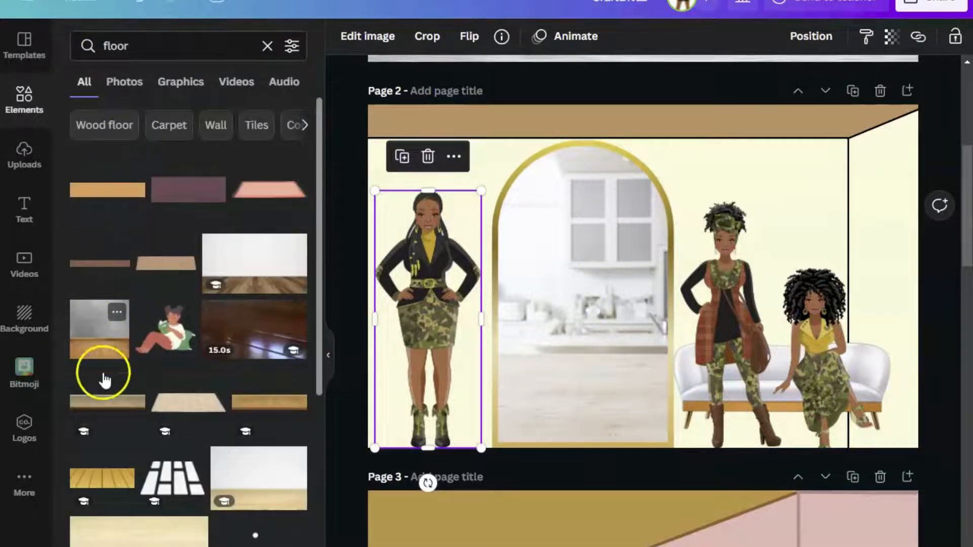
- Try out the wooden plank floor along page 2's lower edge and remove it
click(251, 403)
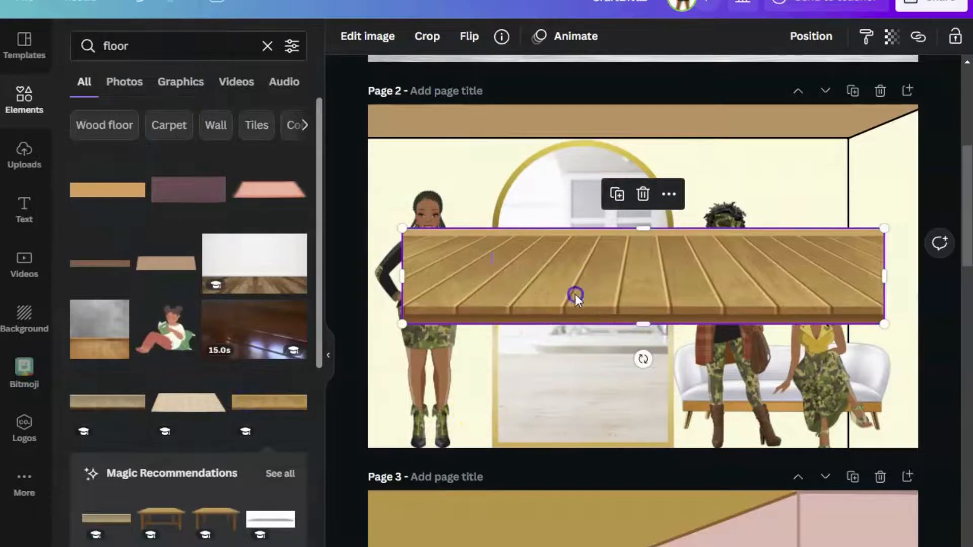
drag(576, 298, 547, 418)
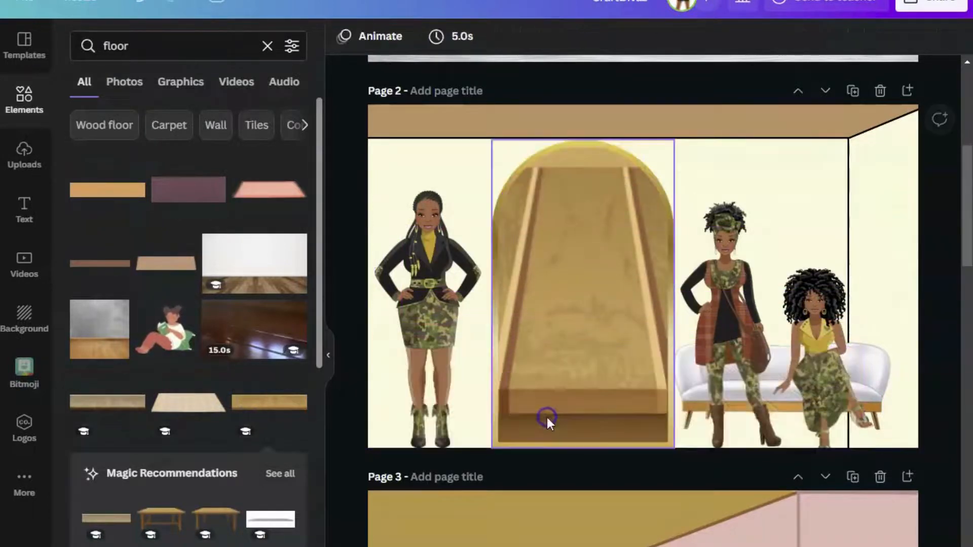
click(133, 6)
click(838, 360)
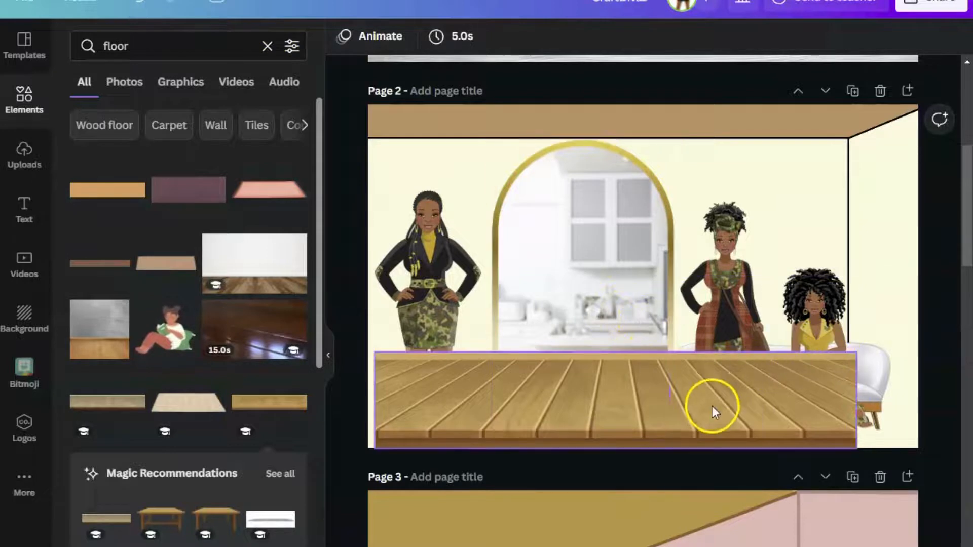
drag(712, 407, 767, 415)
key(Delete)
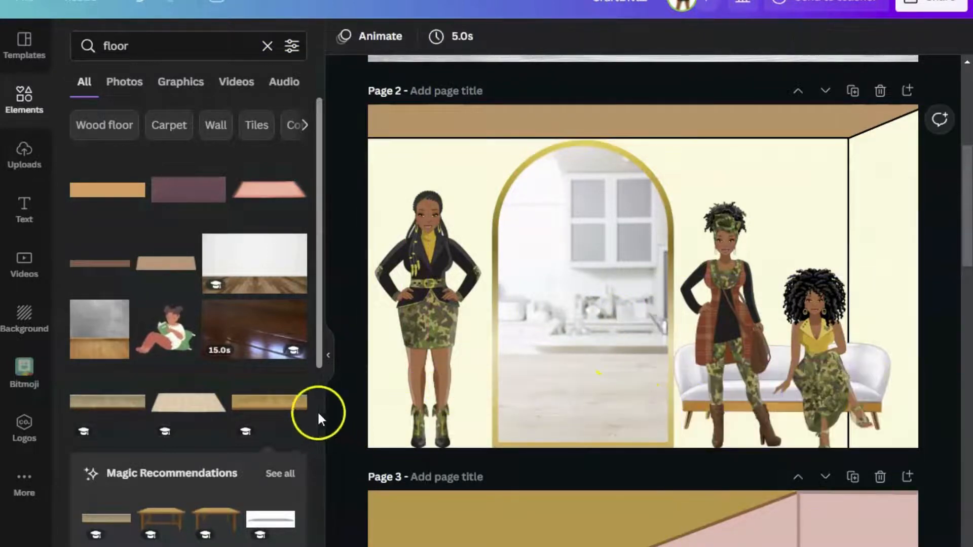
- Add the tan tiled floor across page 2's full width at the lower edge, behind the arch and characters
click(123, 191)
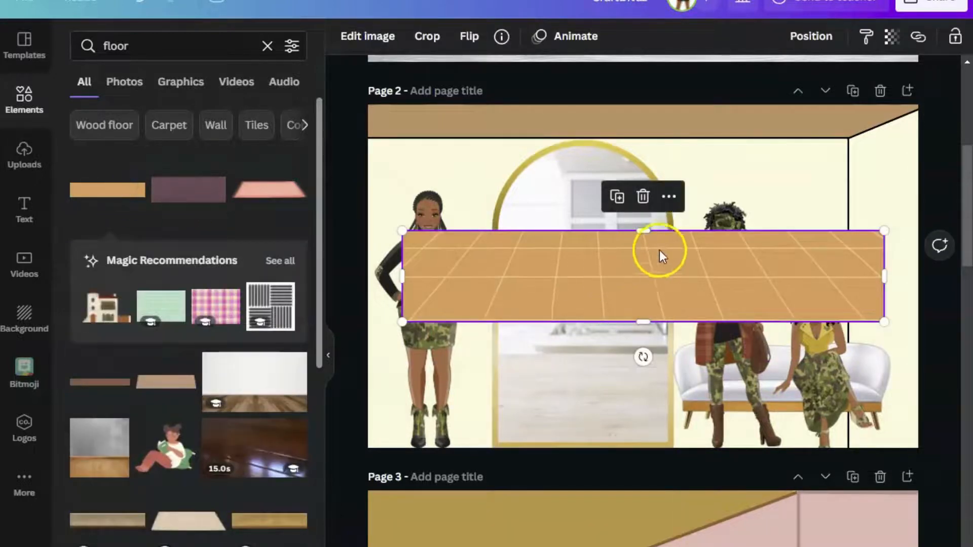
drag(705, 285, 739, 452)
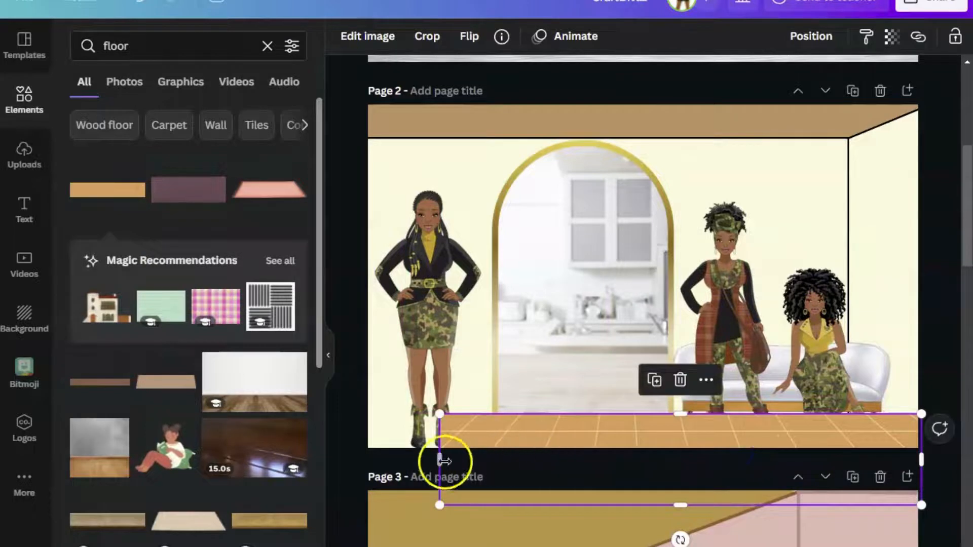
drag(441, 461, 368, 458)
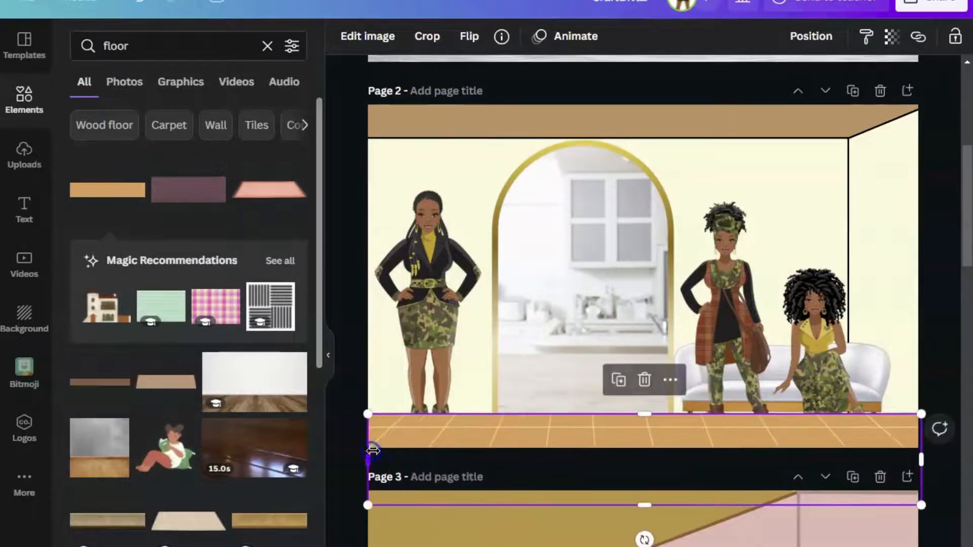
right_click(601, 435)
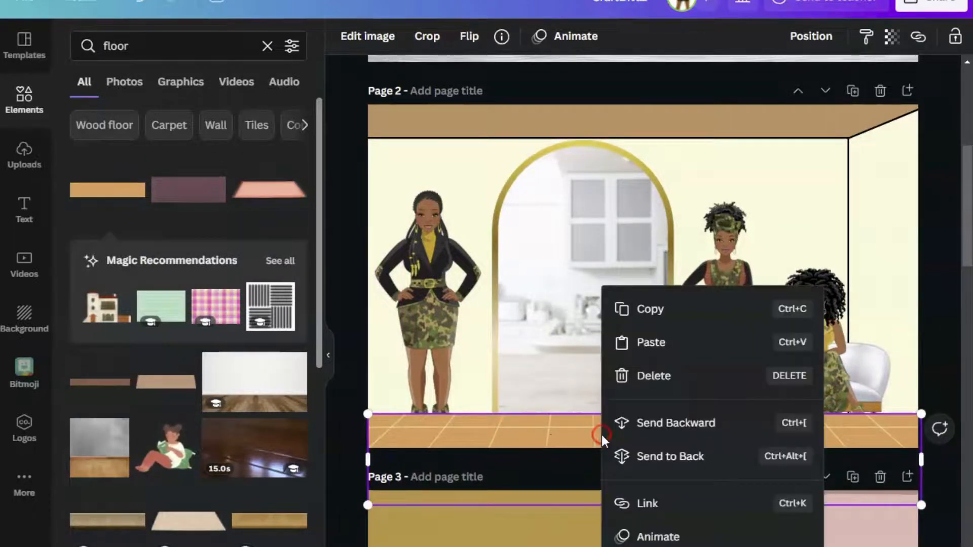
click(720, 454)
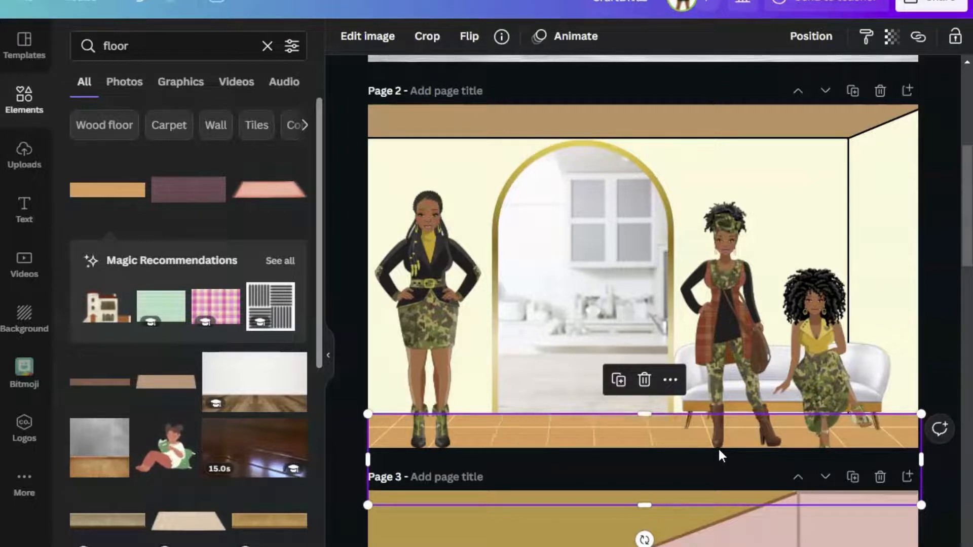
click(938, 210)
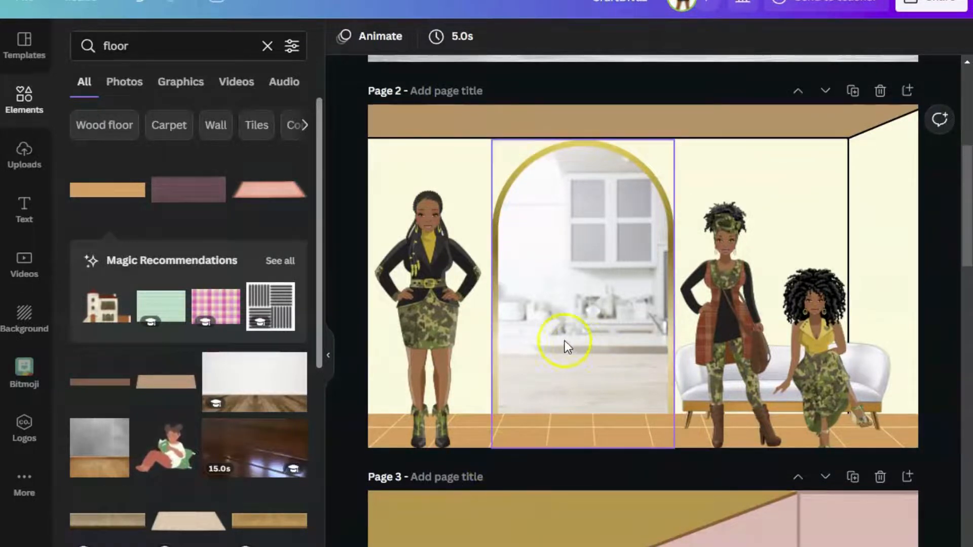
- Cover the back wall with the pink plaid pattern and layer it behind the arch, characters, sofa and floor
click(205, 313)
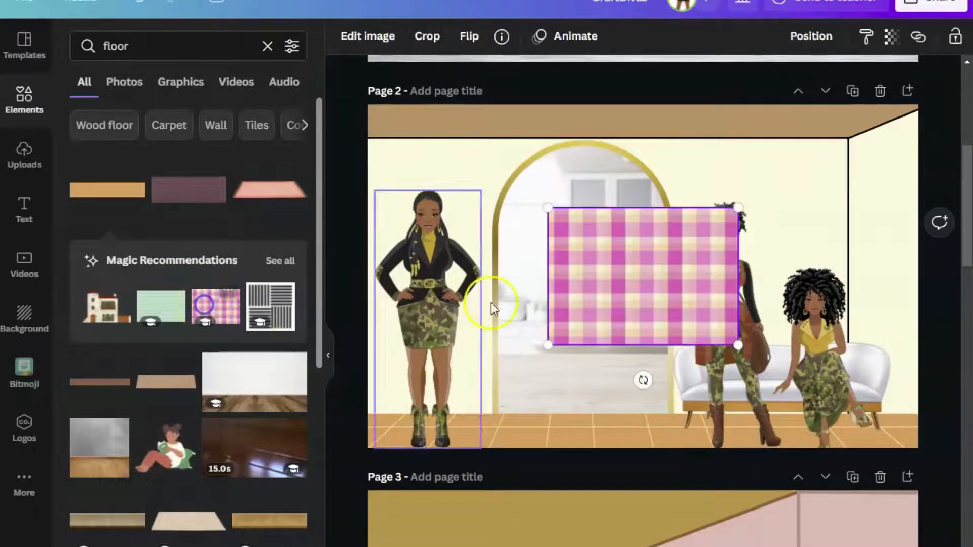
drag(583, 269, 404, 202)
drag(550, 274, 955, 347)
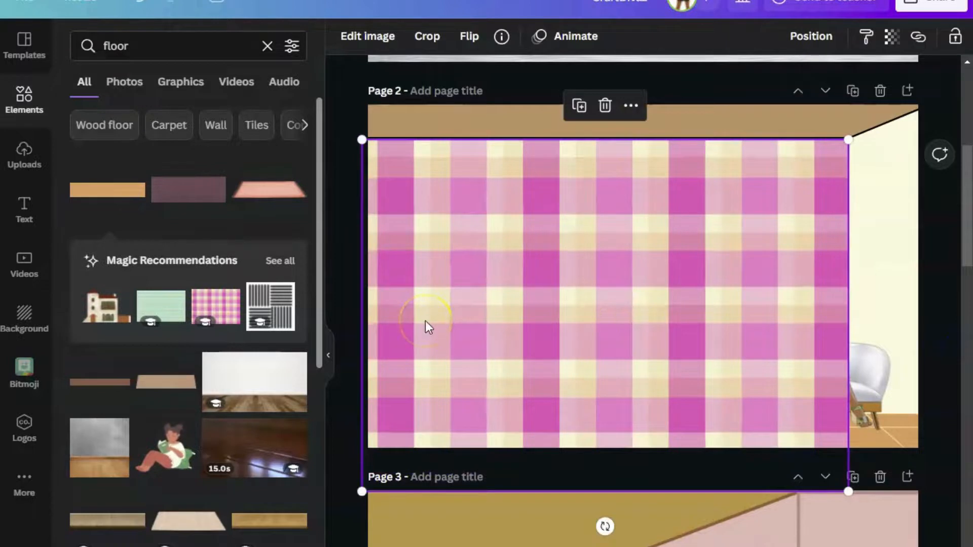
key(ctrl+bracketleft)
key(ctrl+bracketleft)
key(ctrl+bracketleft)
key(ctrl+bracketleft)
key(ctrl+bracketleft)
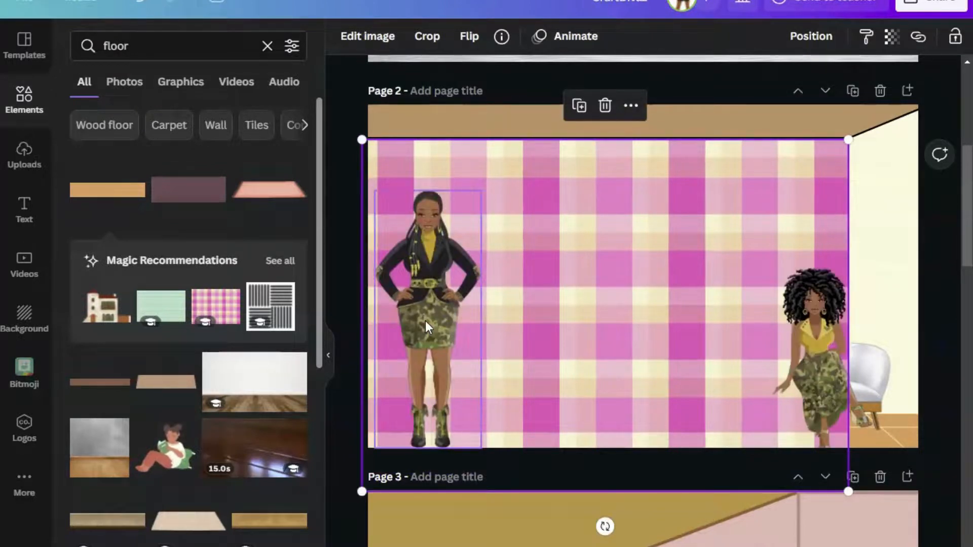
key(ctrl+bracketleft)
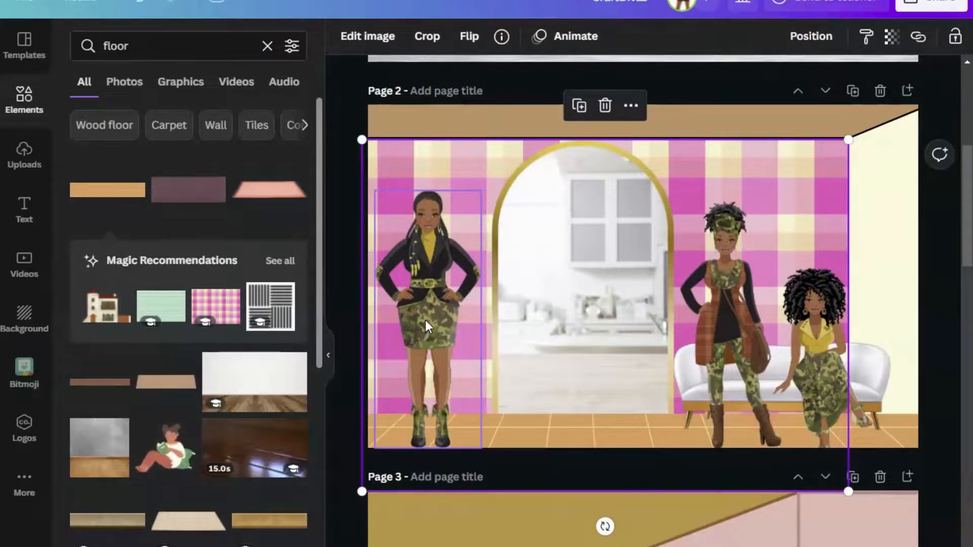
click(346, 226)
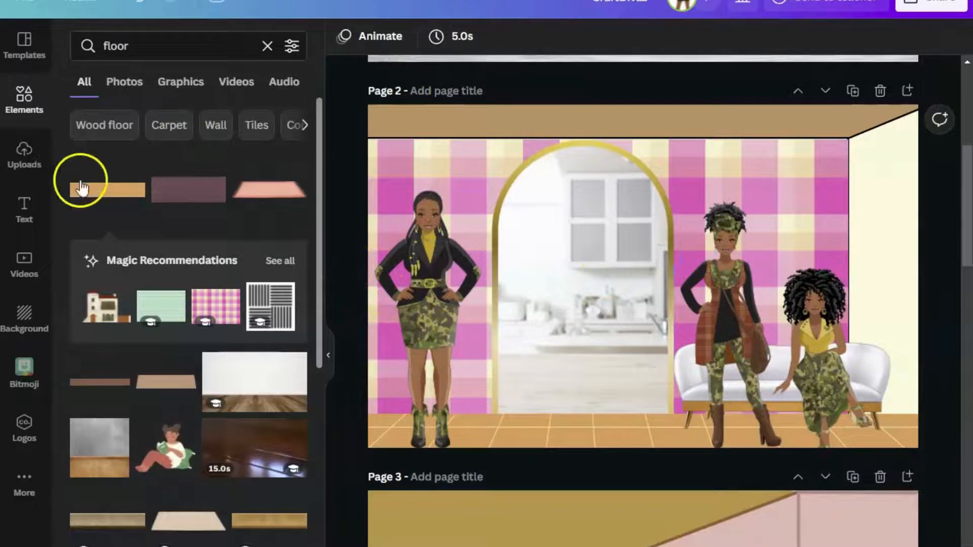
- Add the heading "easy peazy" and place it on the ceiling strip above the arch's right side
click(26, 208)
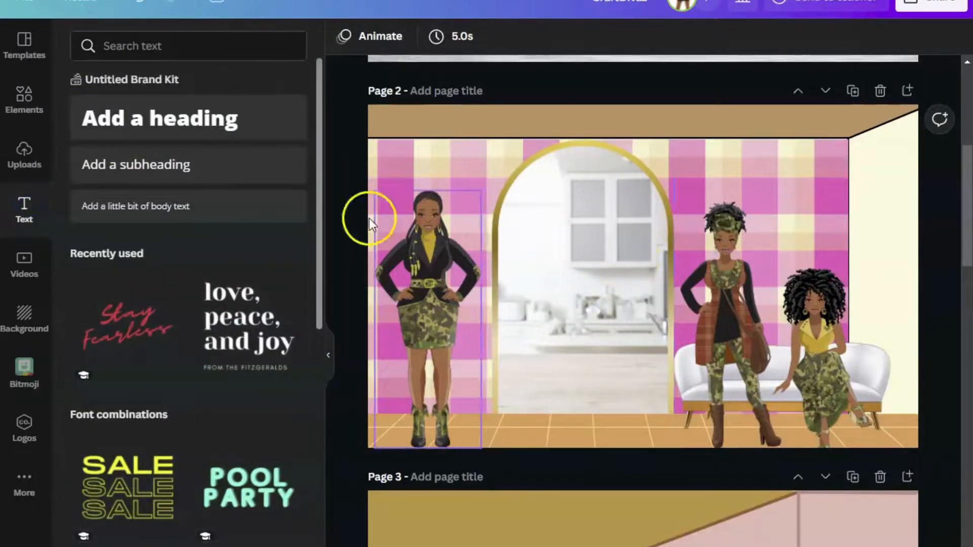
click(192, 121)
text(ea)
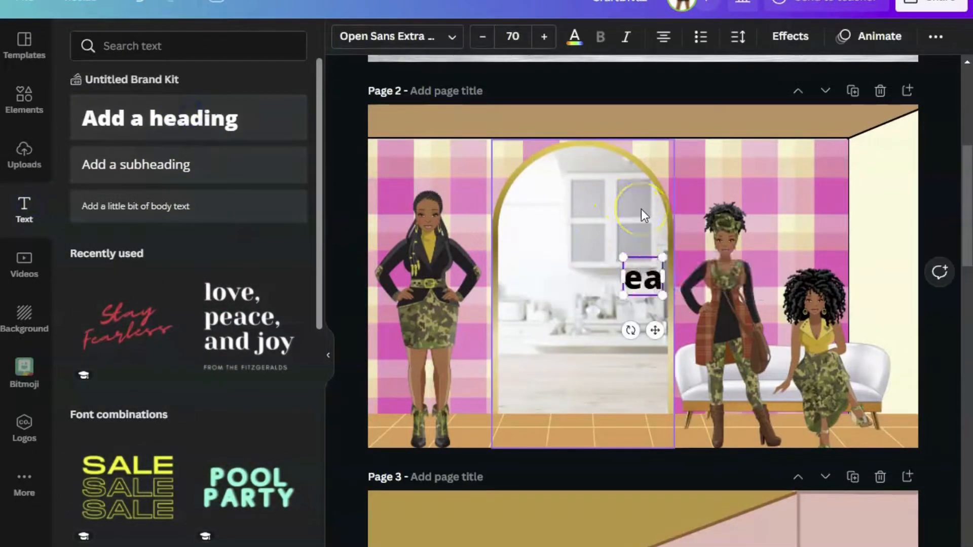
text(sy)
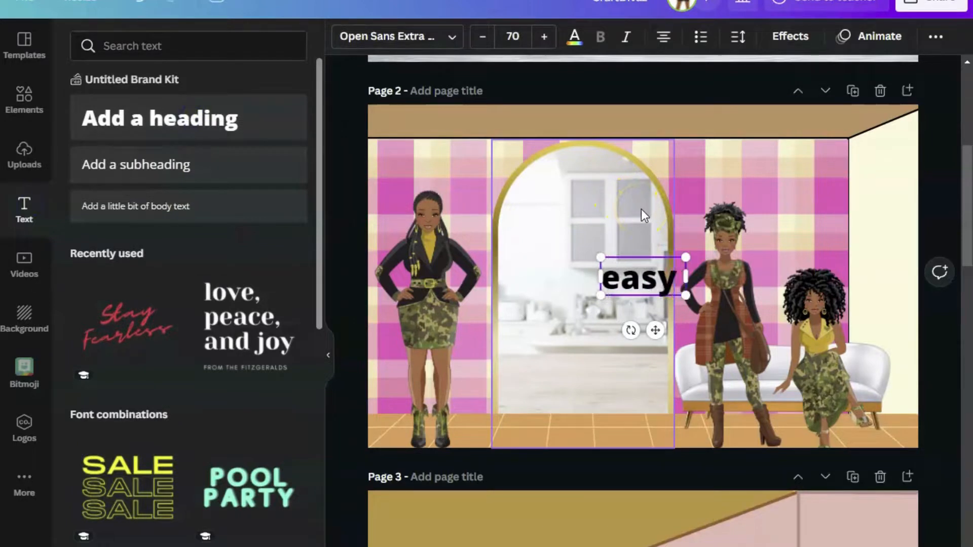
text( peazy)
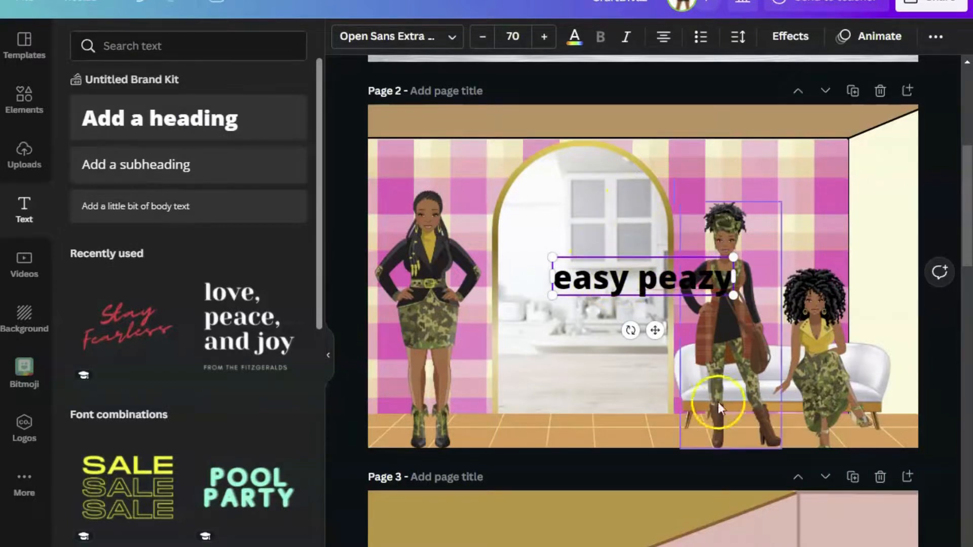
click(644, 422)
click(673, 292)
drag(679, 198, 706, 142)
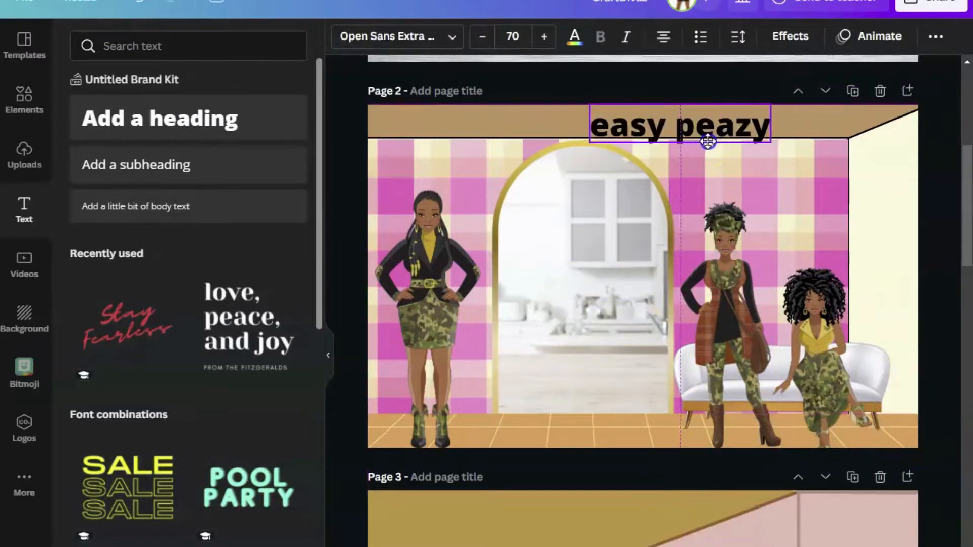
- Add the subheading "design it how you want" beneath the heading
click(142, 167)
text(d)
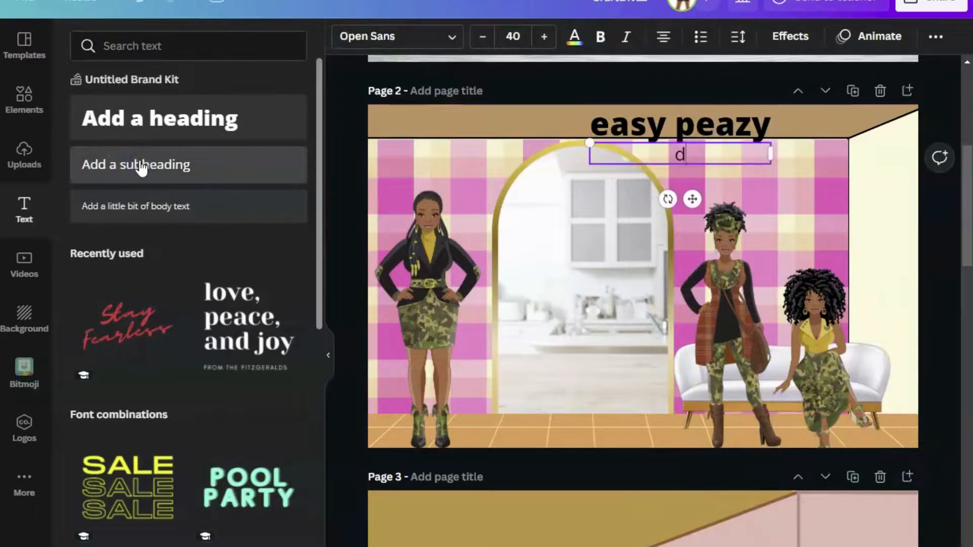
text(esign it how you)
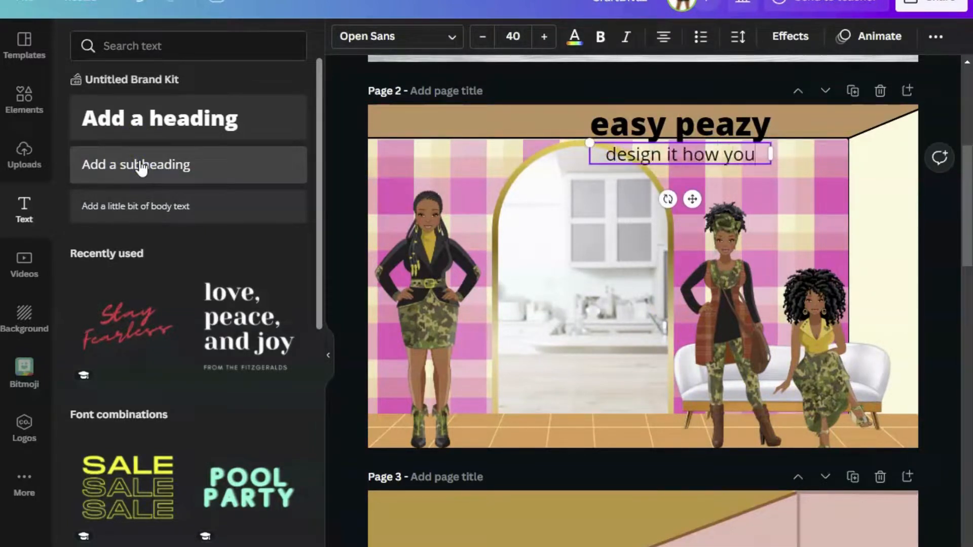
text( want)
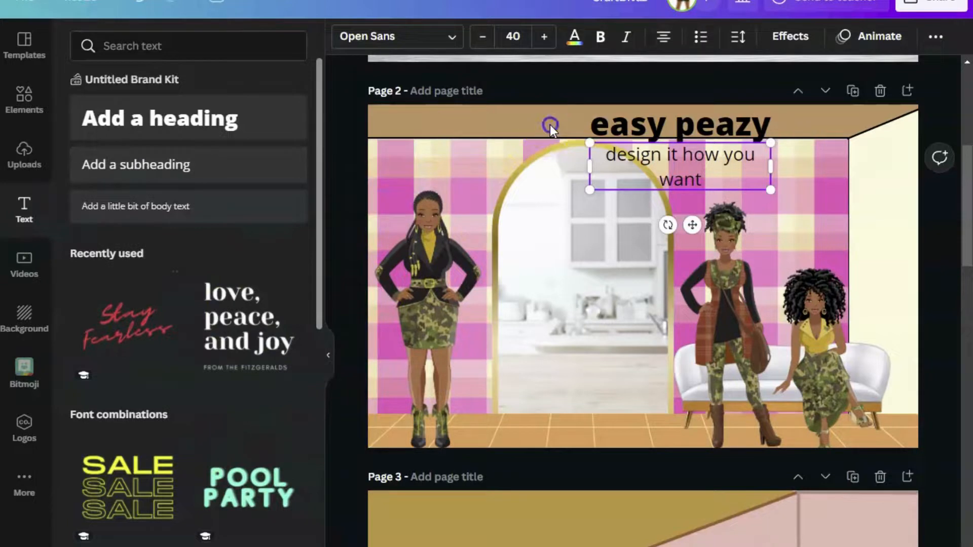
click(550, 125)
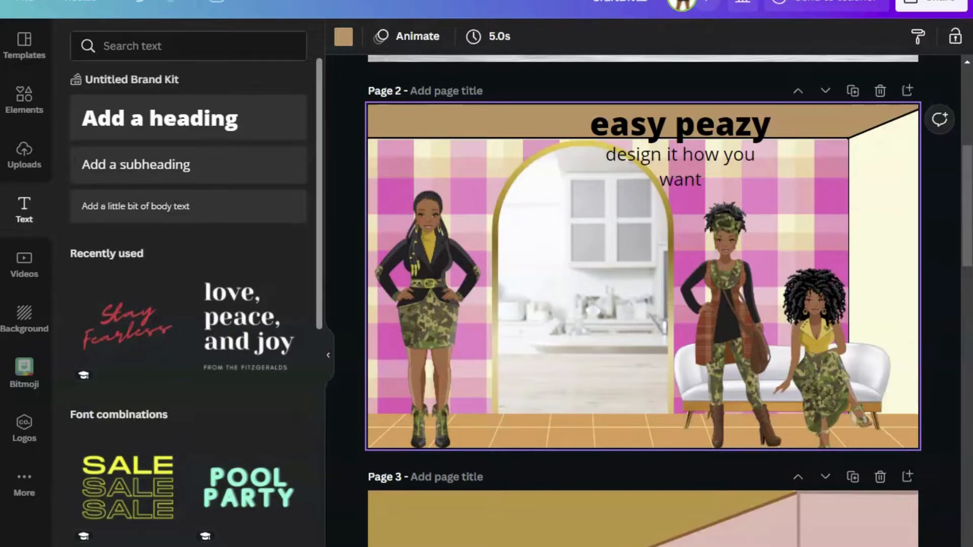
click(862, 131)
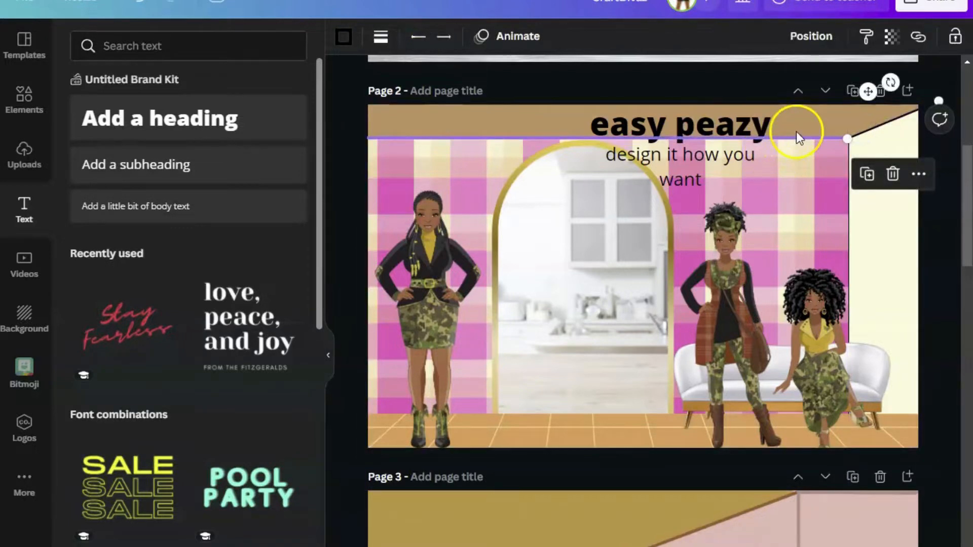
shift+click(796, 131)
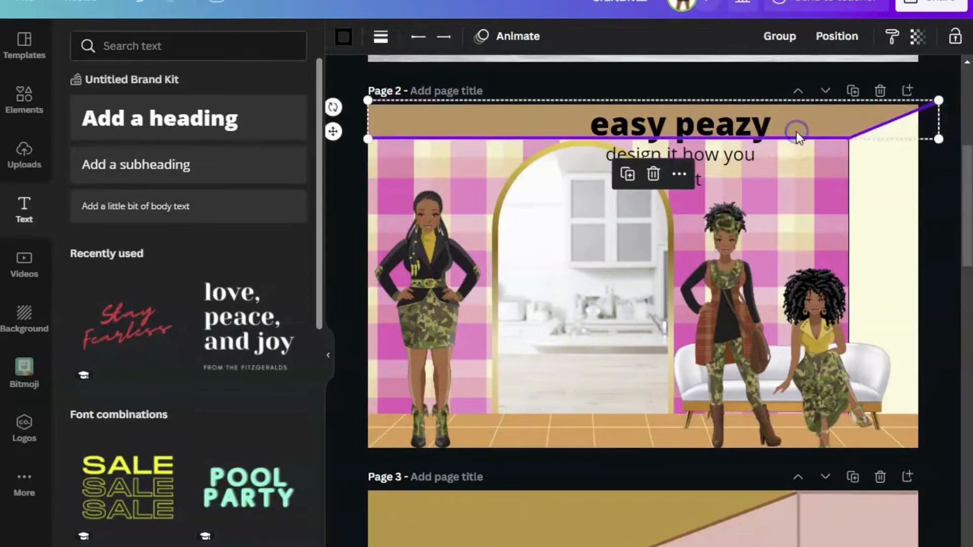
shift+click(851, 176)
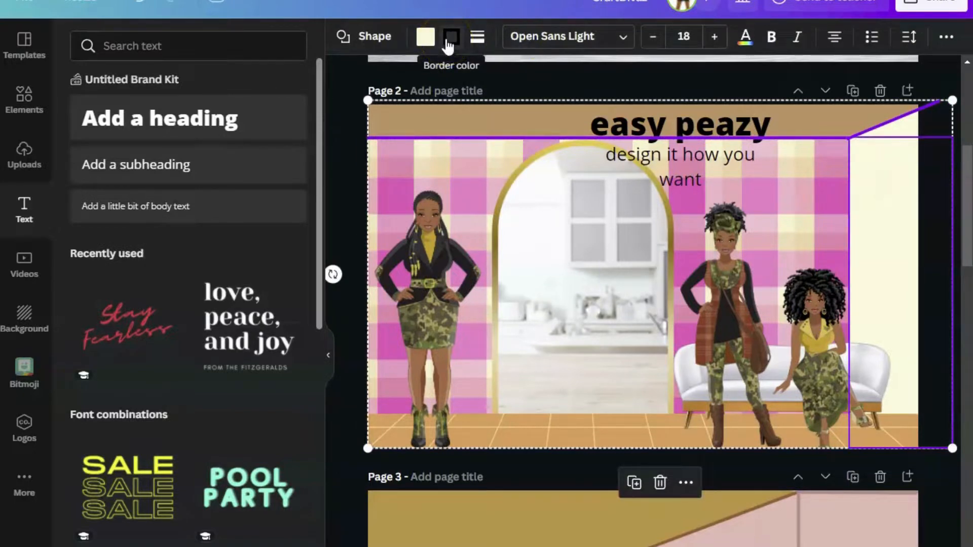
shift+click(907, 125)
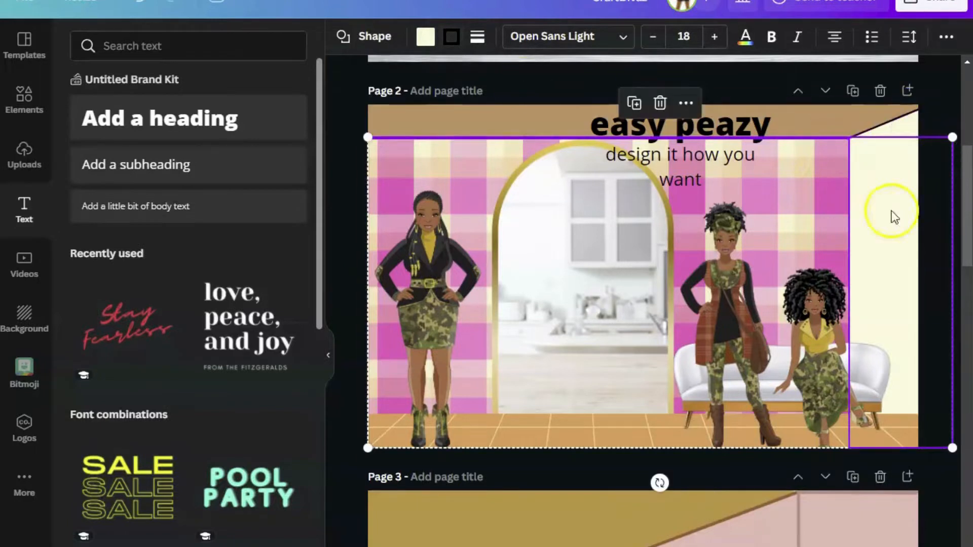
- Set both black ceiling edge lines, the horizontal and the diagonal one, to line weight 2 and recolor them brown
click(881, 123)
shift+click(826, 138)
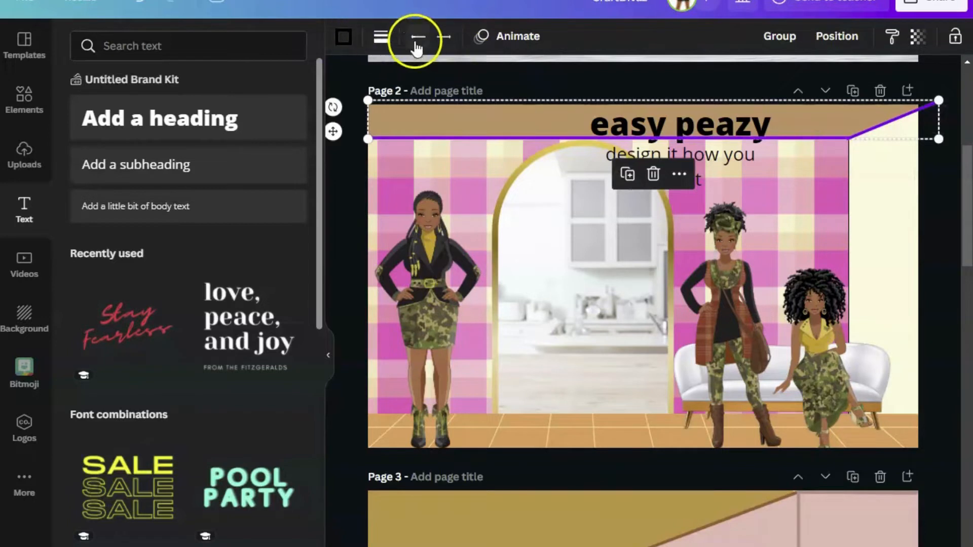
click(385, 38)
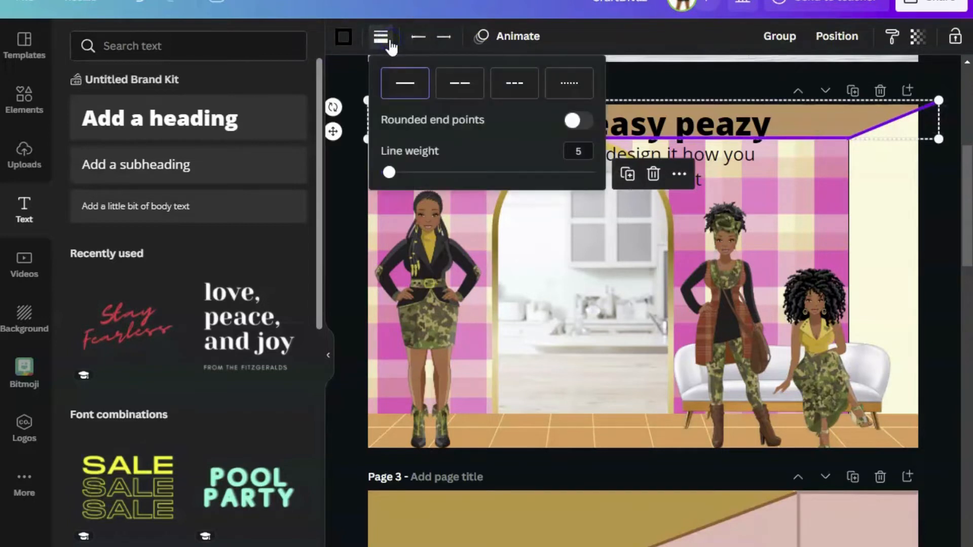
drag(388, 173, 384, 174)
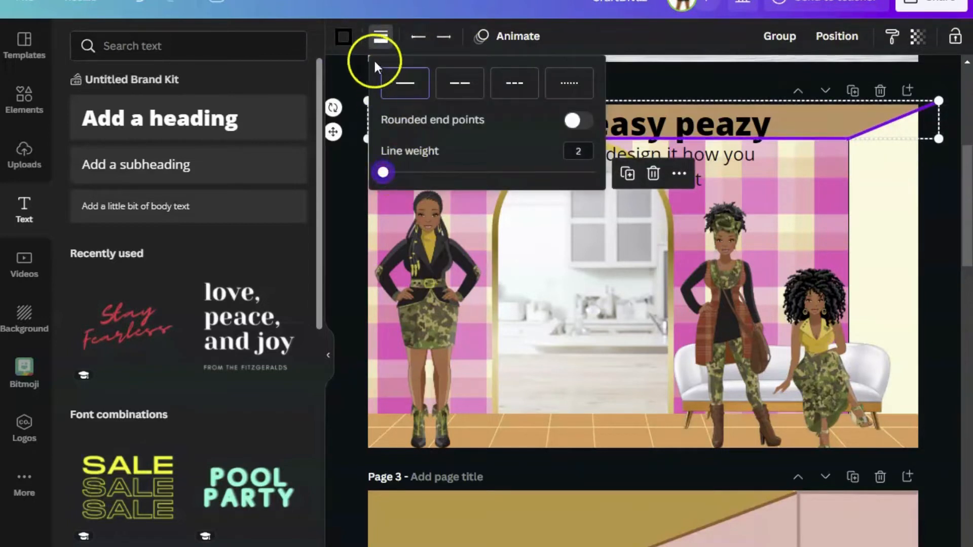
click(343, 37)
click(290, 117)
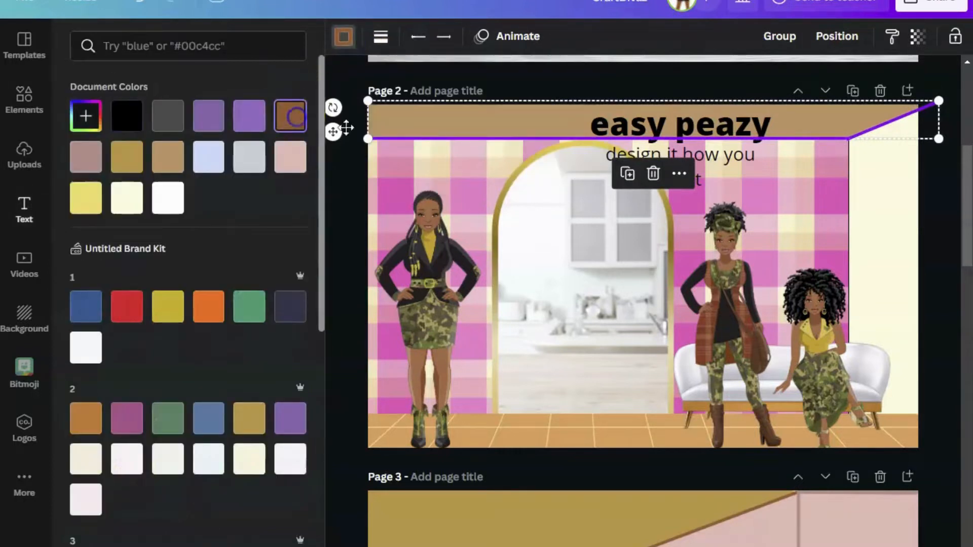
- Thicken the horizontal ceiling line above the plaid wall slightly, using the solid line style
click(868, 191)
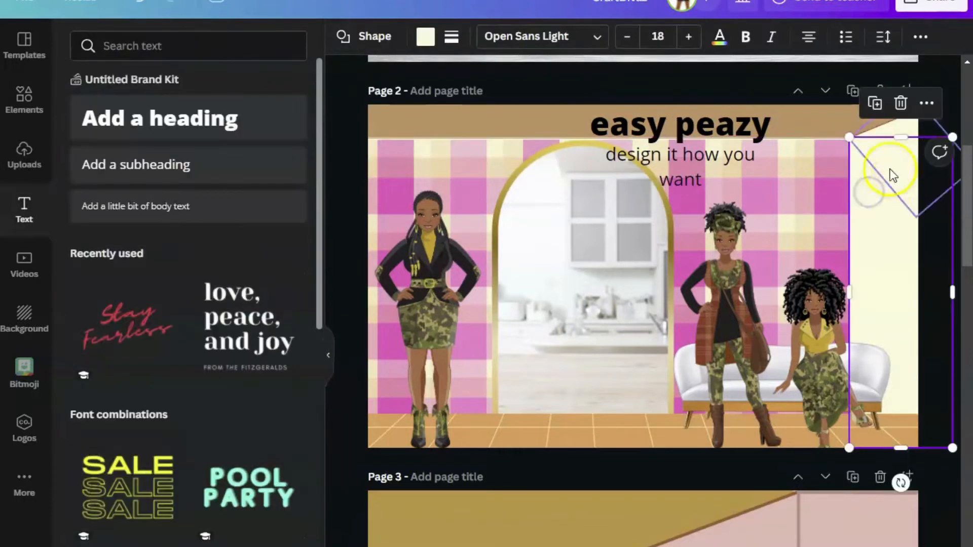
click(829, 121)
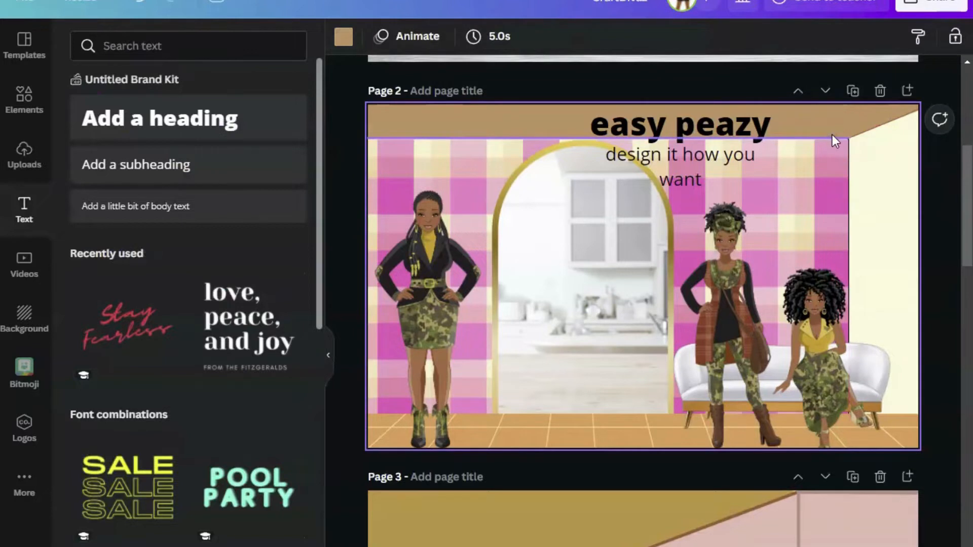
click(833, 137)
click(381, 36)
click(408, 88)
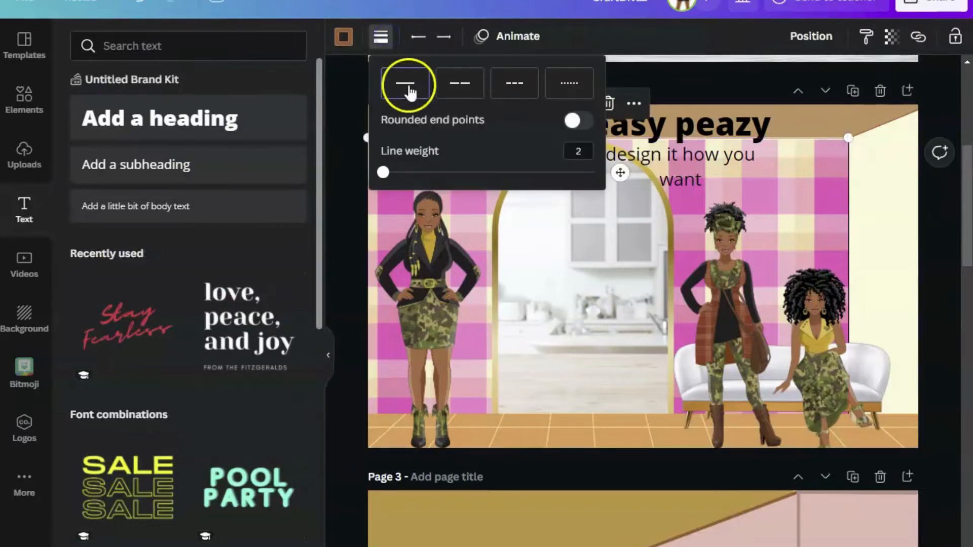
drag(388, 175, 404, 178)
click(627, 35)
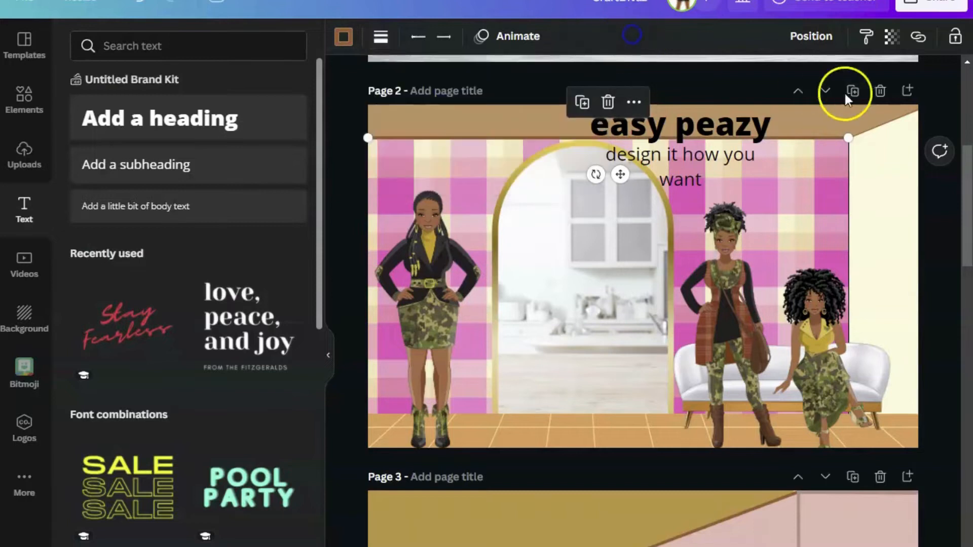
click(900, 229)
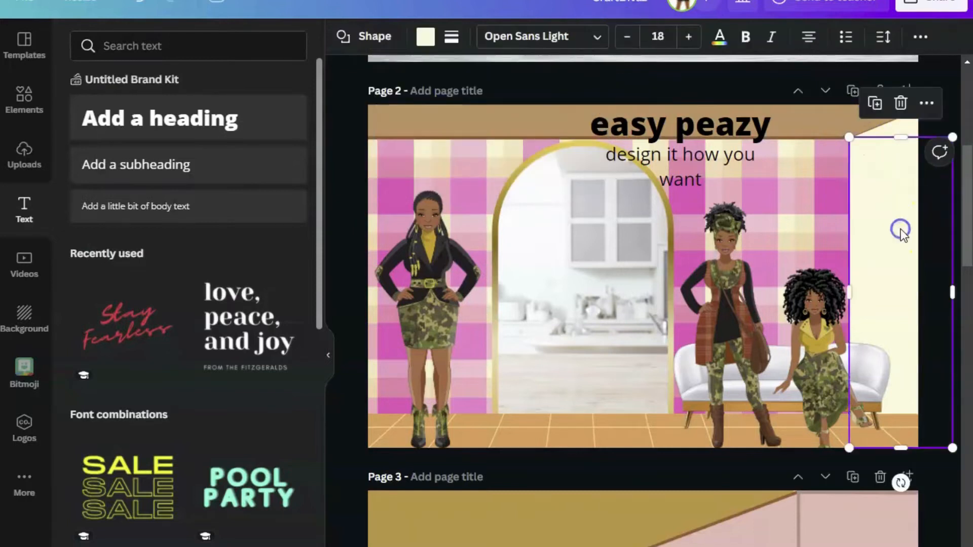
click(610, 86)
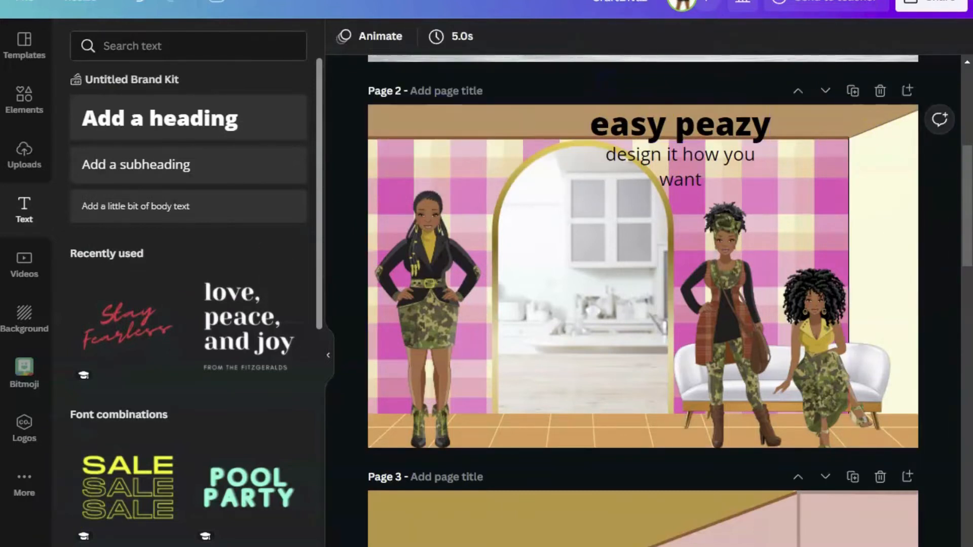
- Download only page 2 of the design as a JPG image
click(920, 6)
click(691, 374)
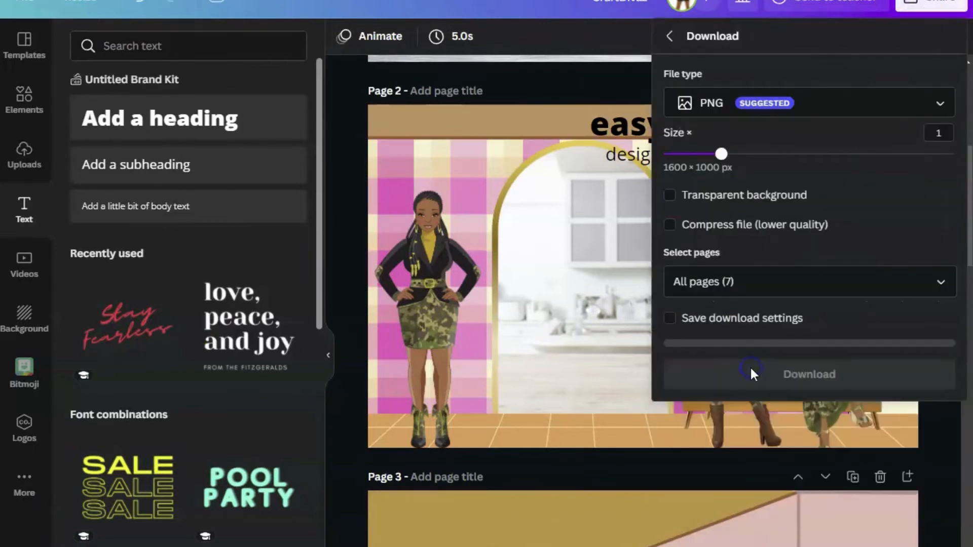
click(809, 109)
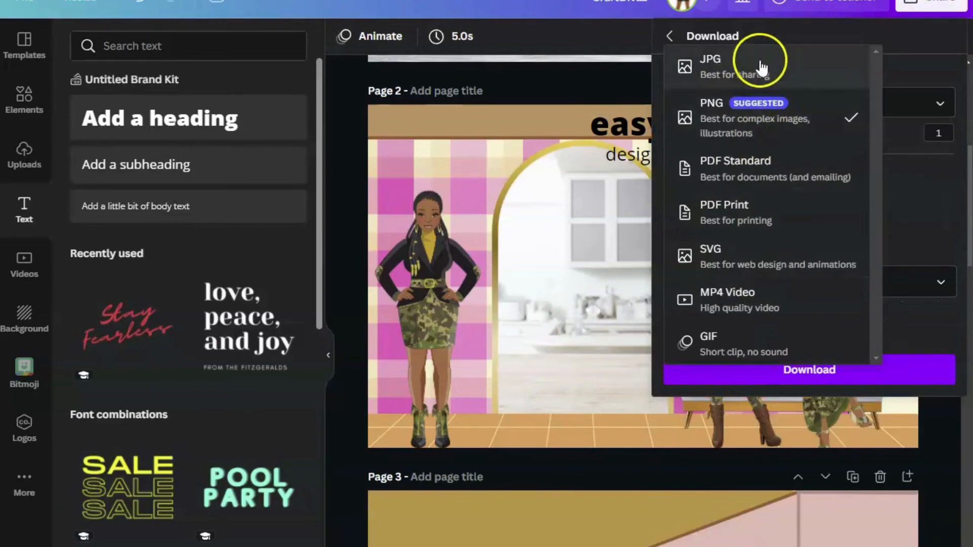
click(723, 71)
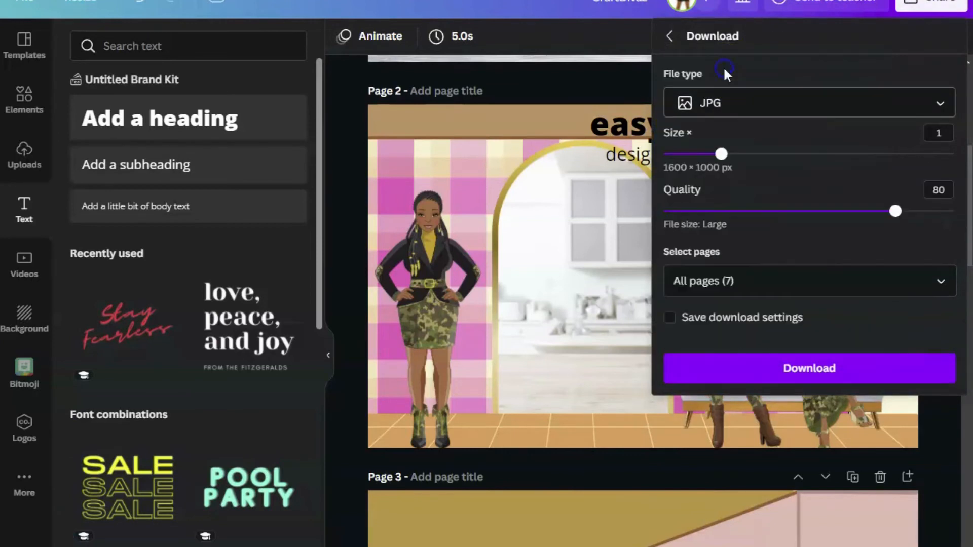
click(942, 283)
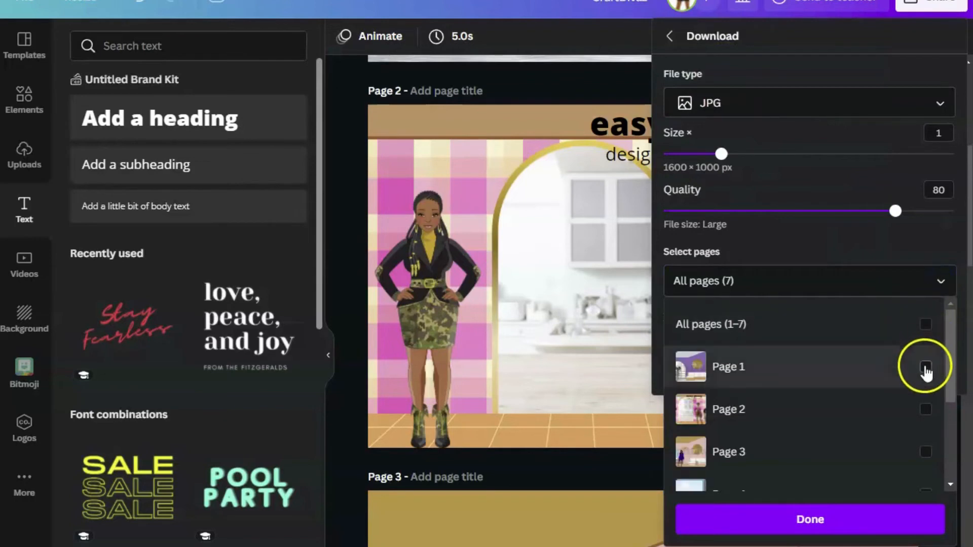
click(926, 409)
click(811, 519)
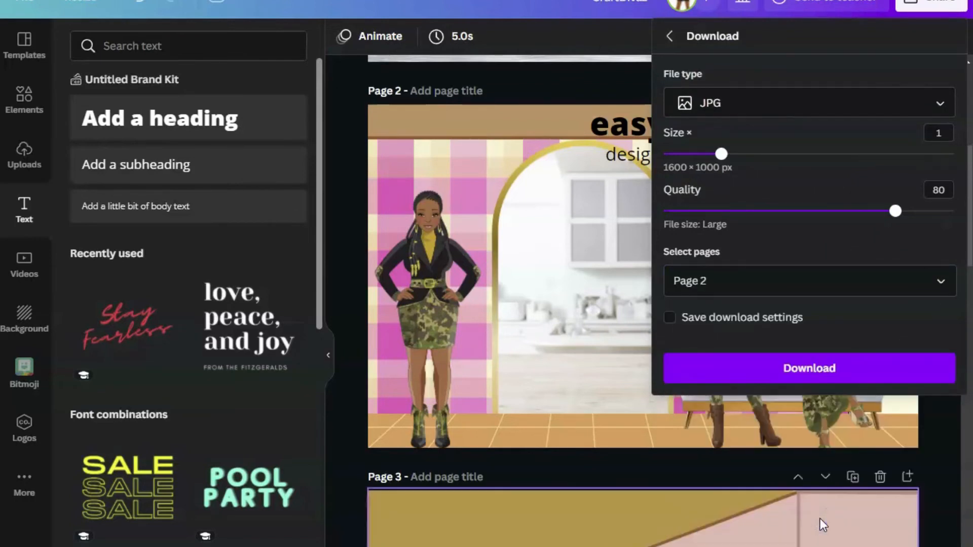
click(778, 362)
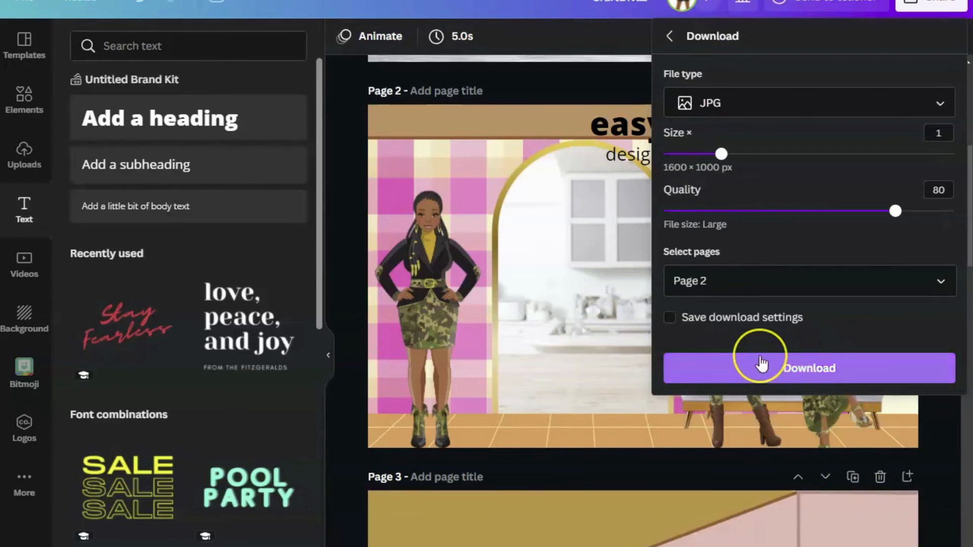